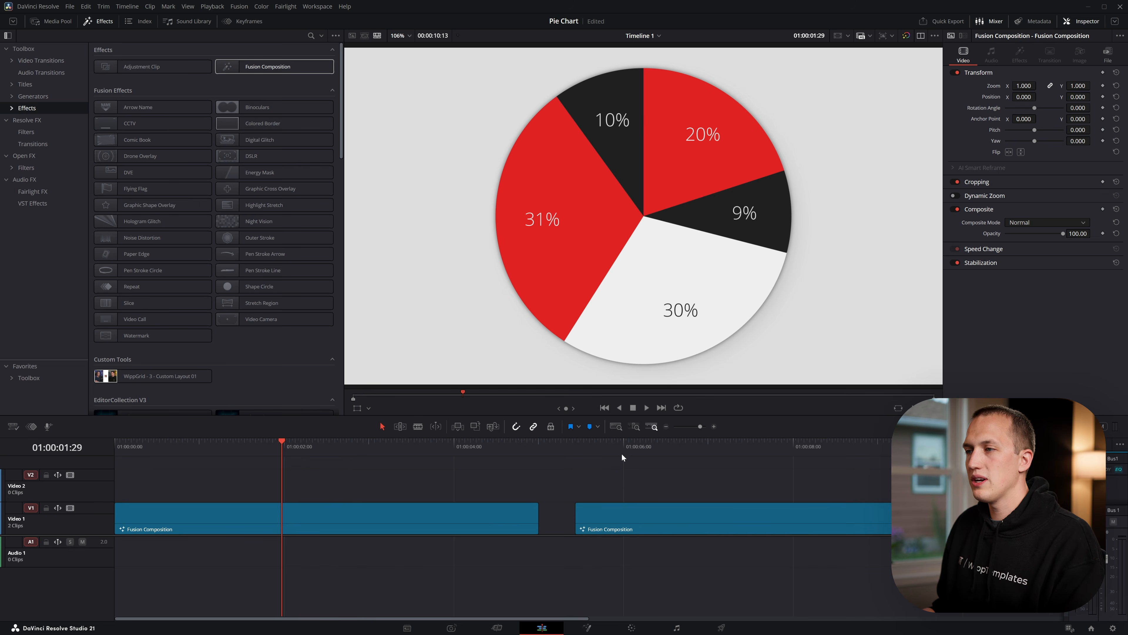
Switch to the Fusion page and add a Custom Tool node to the composition
{"action": "left_click", "coordinate": [586, 628]}
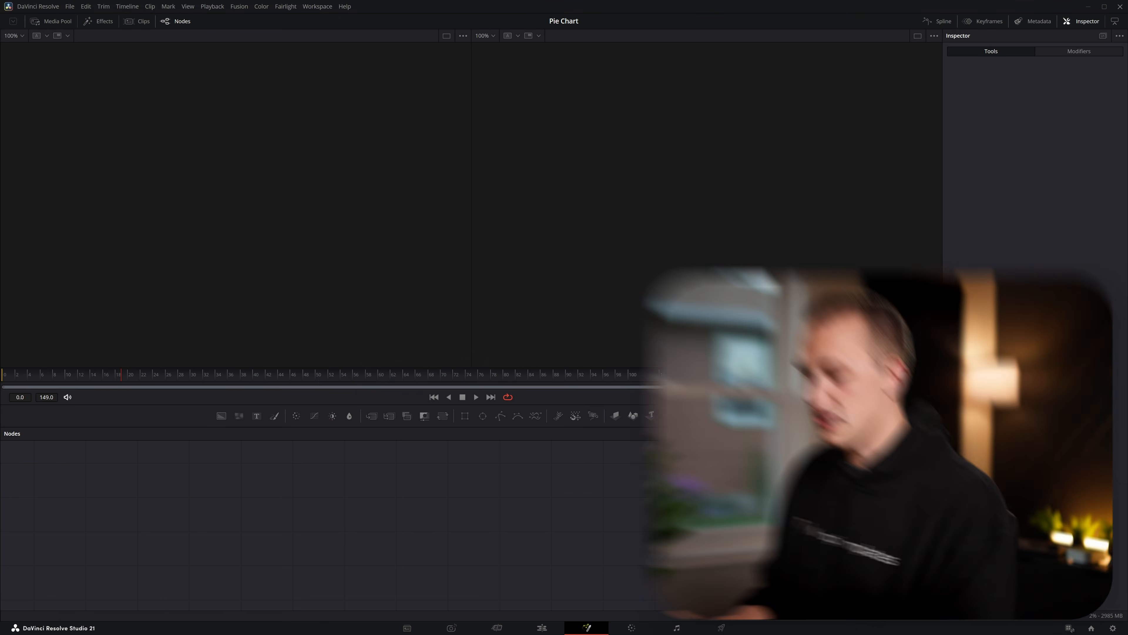
{"action": "key", "text": "shift+space"}
{"action": "type", "text": "custom"}
{"action": "key", "text": "Down"}
{"action": "key", "text": "Return"}
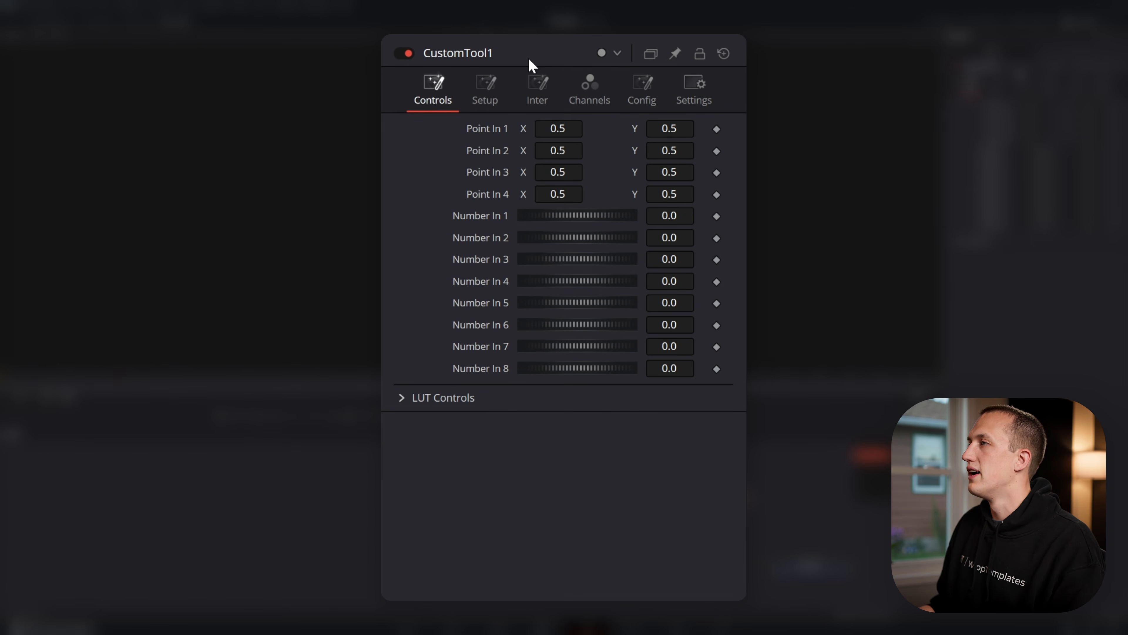
Hide all four point controls and all four LUT controls of the custom tool, and return to its main controls
{"action": "left_click", "coordinate": [631, 92]}
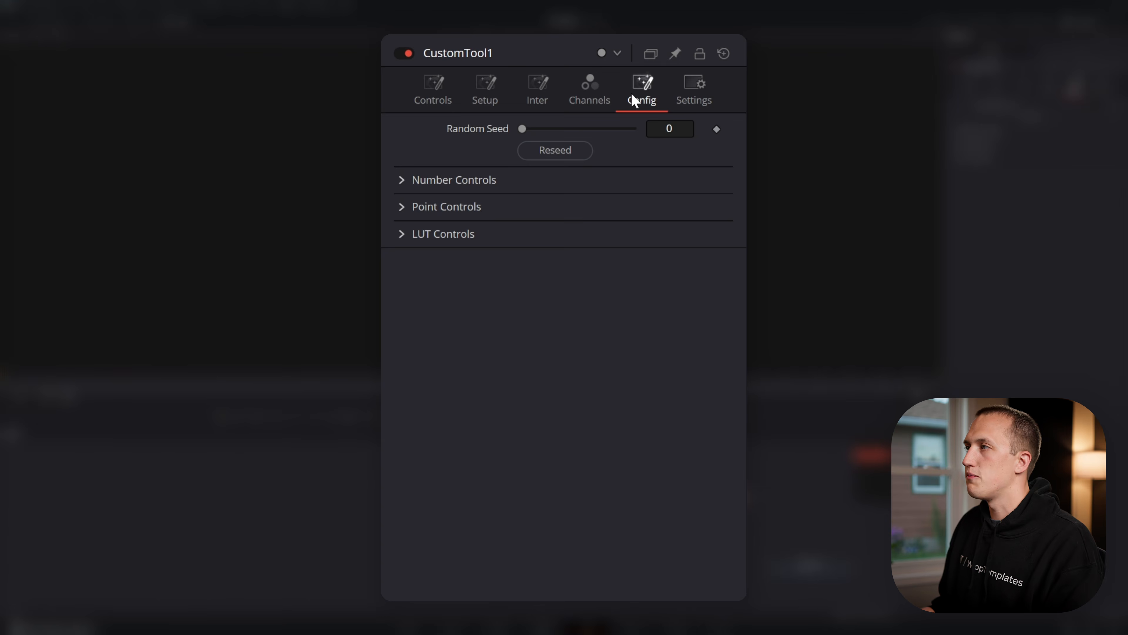
{"action": "left_click", "coordinate": [408, 208]}
{"action": "left_click", "coordinate": [551, 321]}
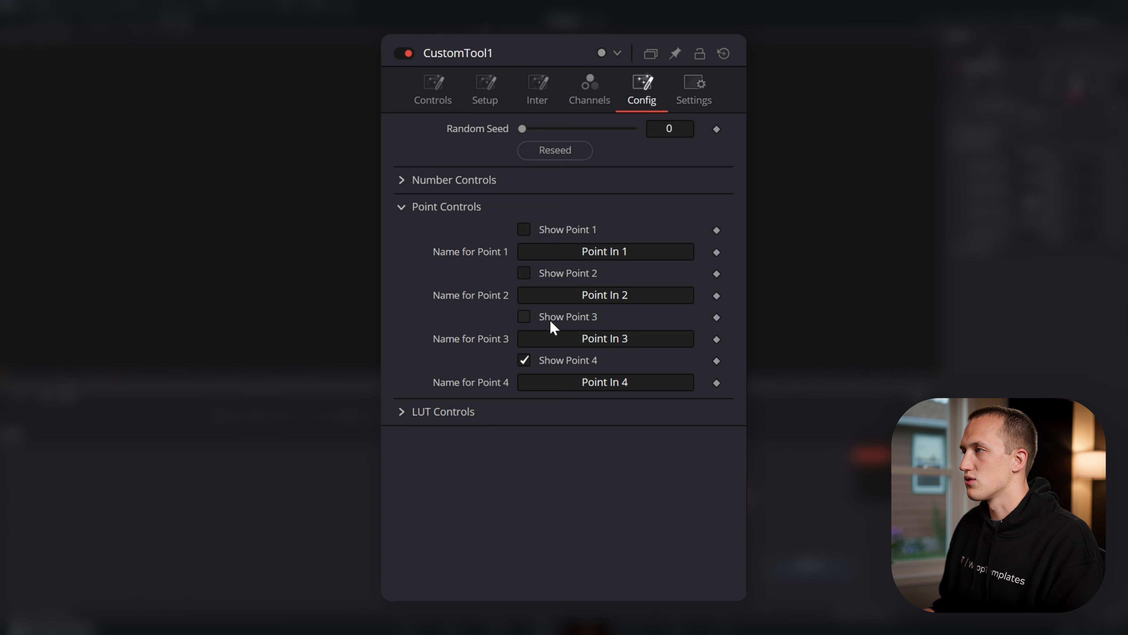
{"action": "left_click", "coordinate": [444, 410]}
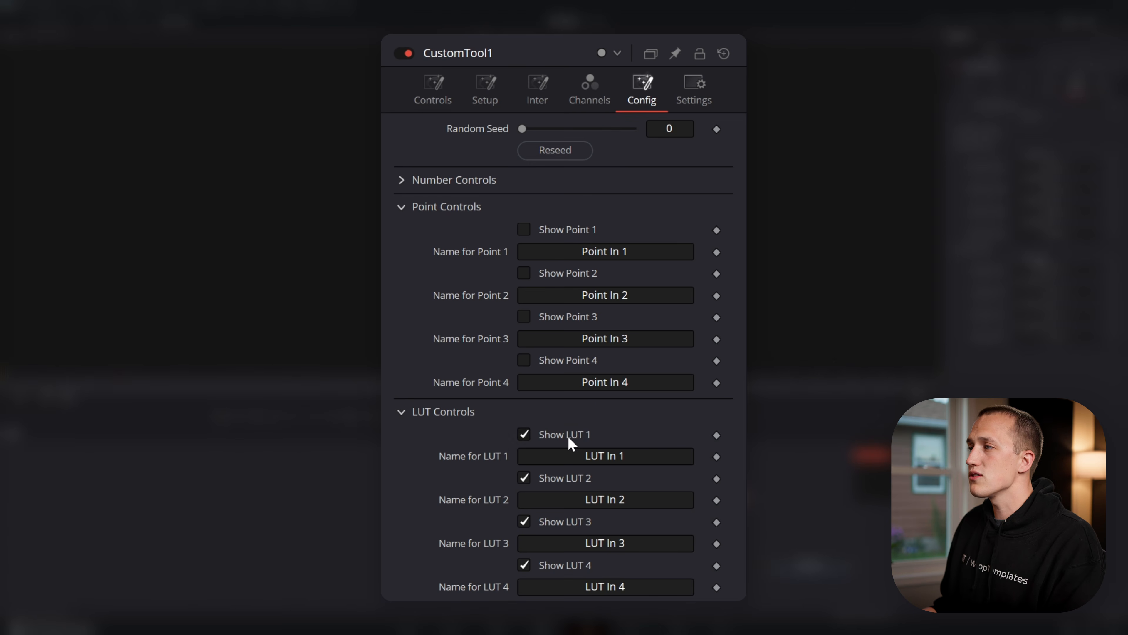
{"action": "left_click", "coordinate": [561, 483]}
{"action": "left_click", "coordinate": [562, 523]}
{"action": "left_click", "coordinate": [565, 565]}
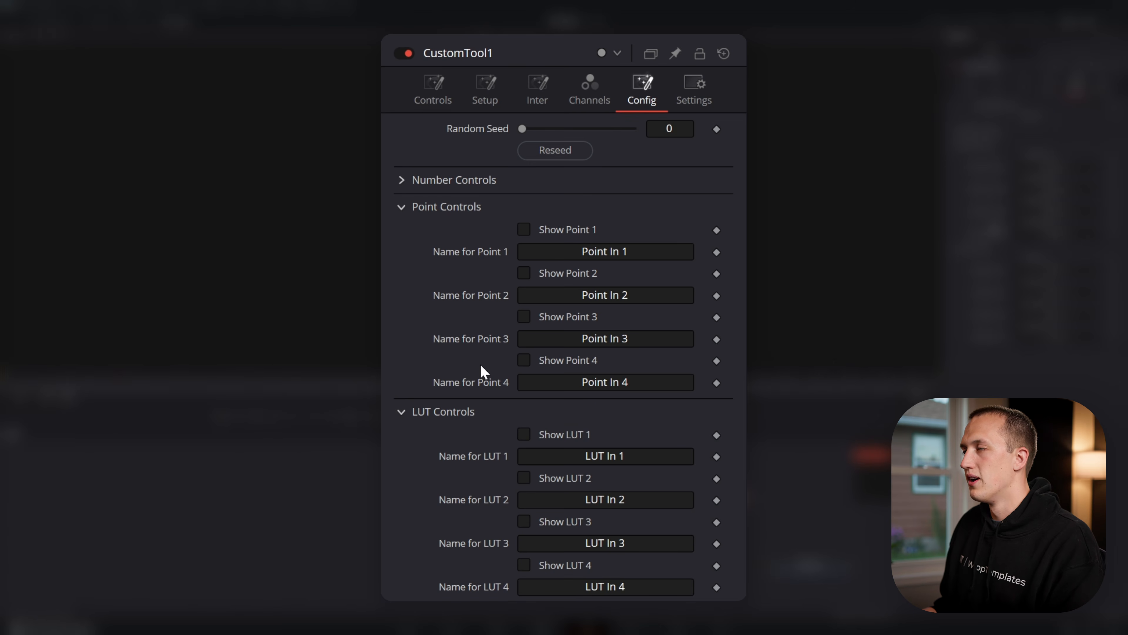
{"action": "left_click", "coordinate": [433, 103]}
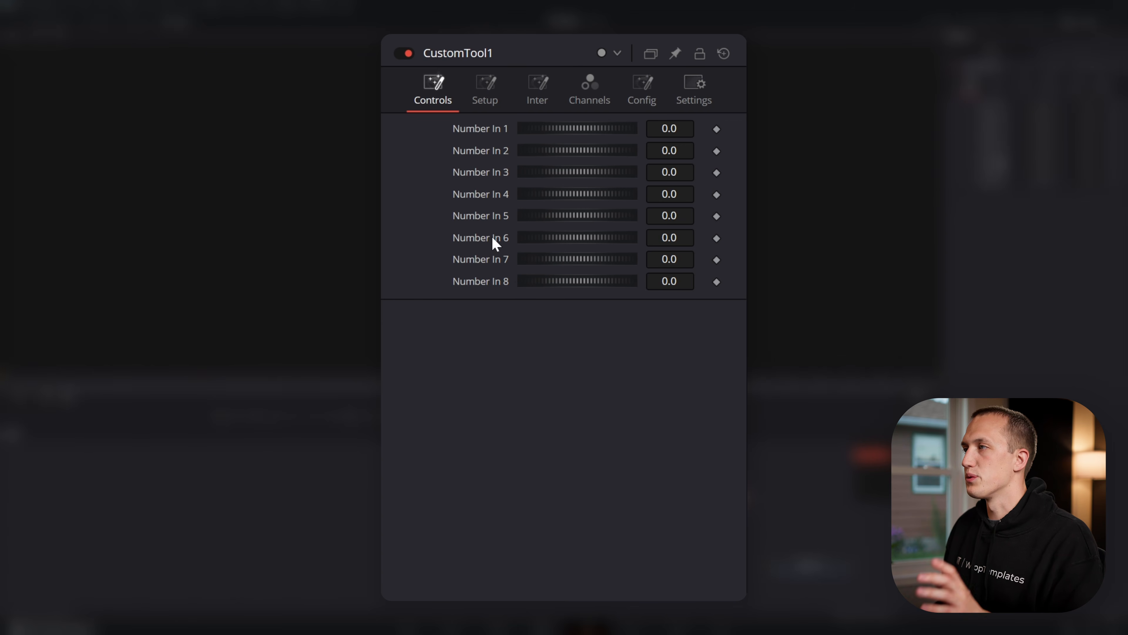
Hide the custom tool's Number 6 control and rename Number 7 as Total and Number 8 as Animation
{"action": "left_click", "coordinate": [645, 101]}
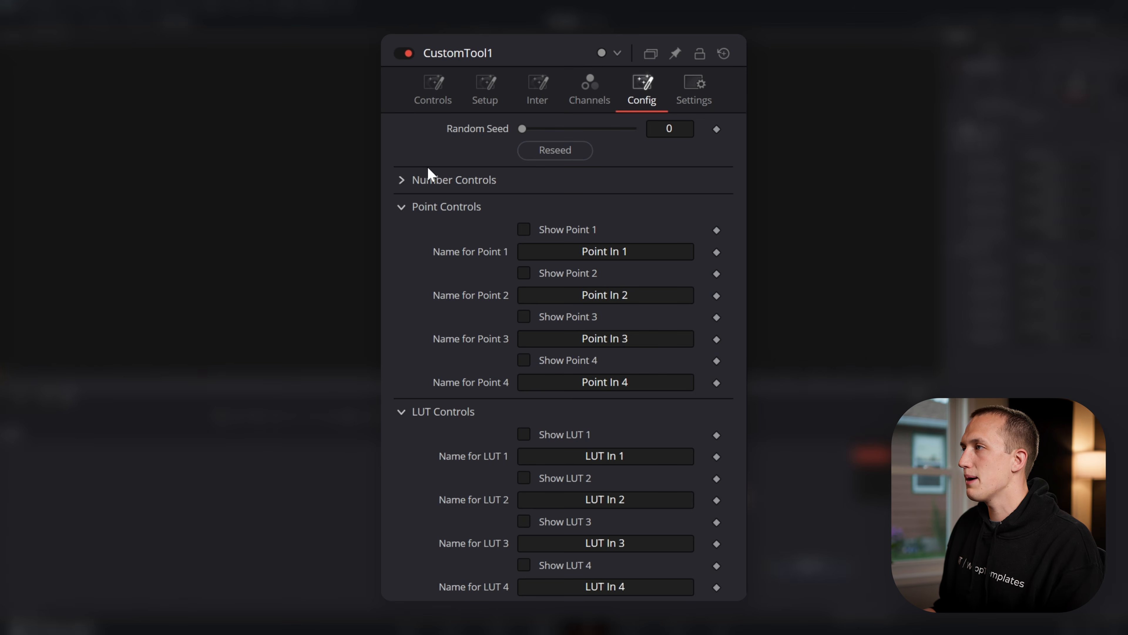
{"action": "left_click", "coordinate": [402, 180]}
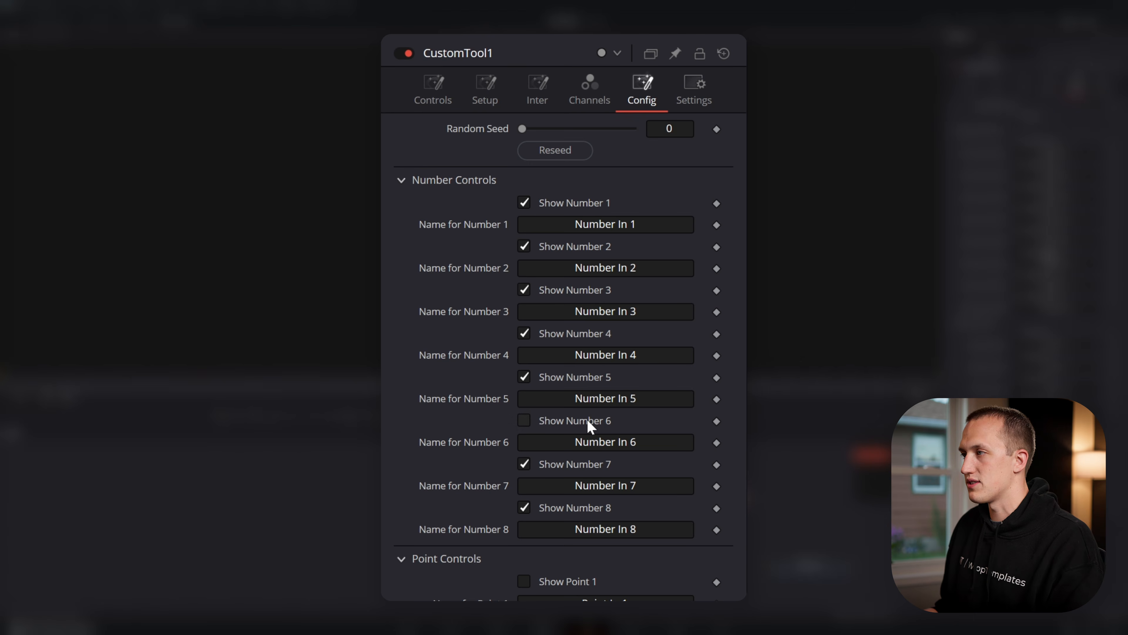
{"action": "left_click", "coordinate": [638, 485]}
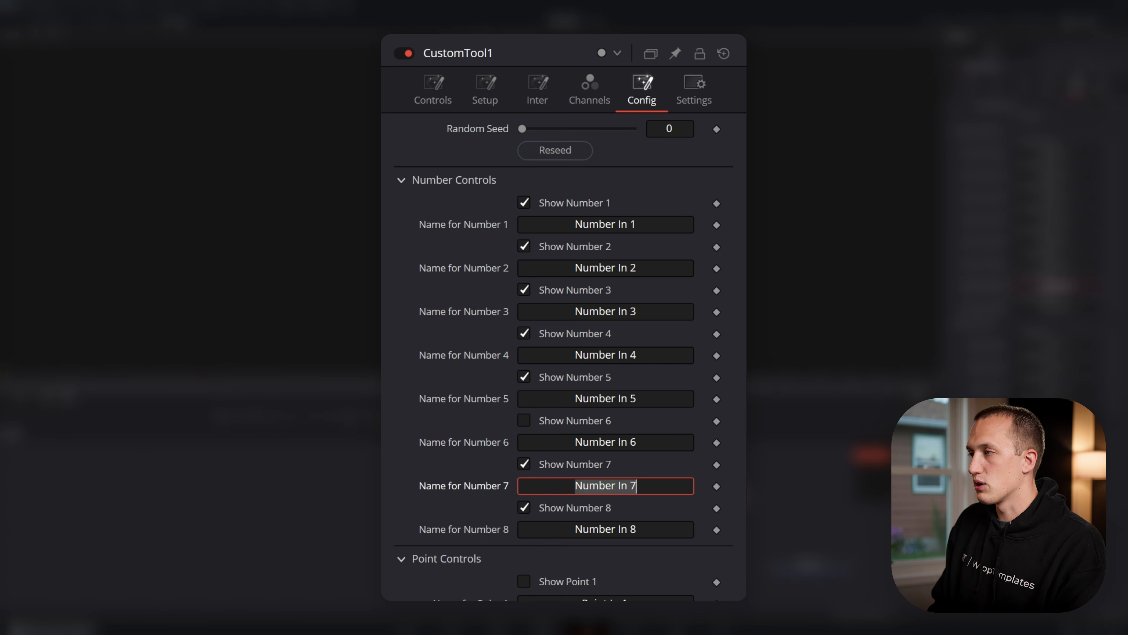
{"action": "type", "text": "Total"}
{"action": "left_click", "coordinate": [636, 528]}
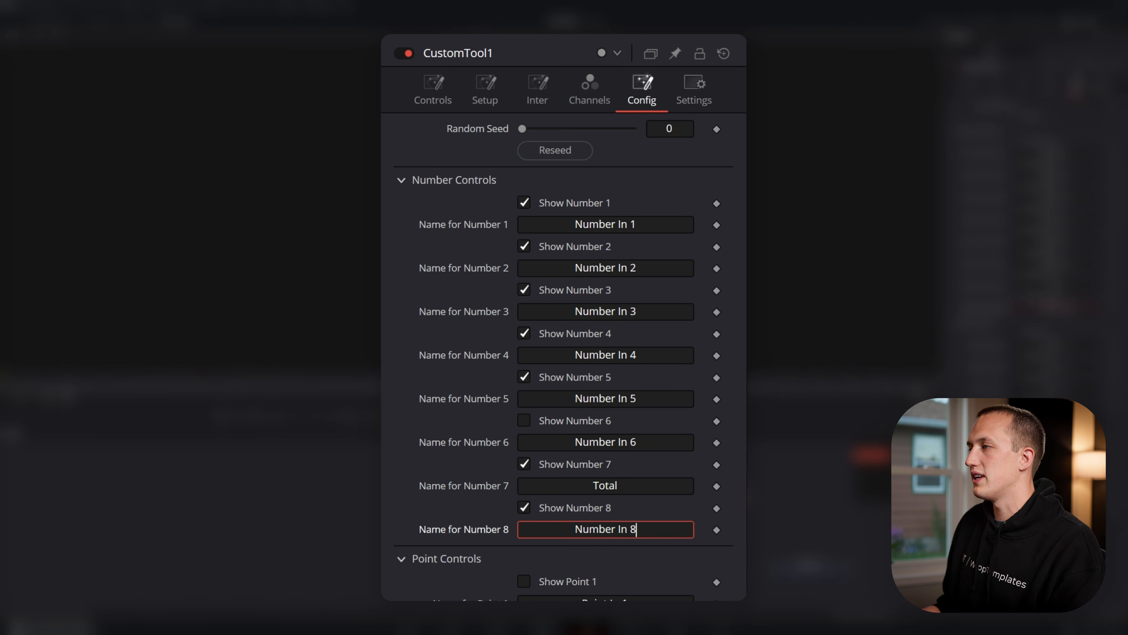
{"action": "key", "text": "ctrl+a"}
{"action": "type", "text": "Animation"}
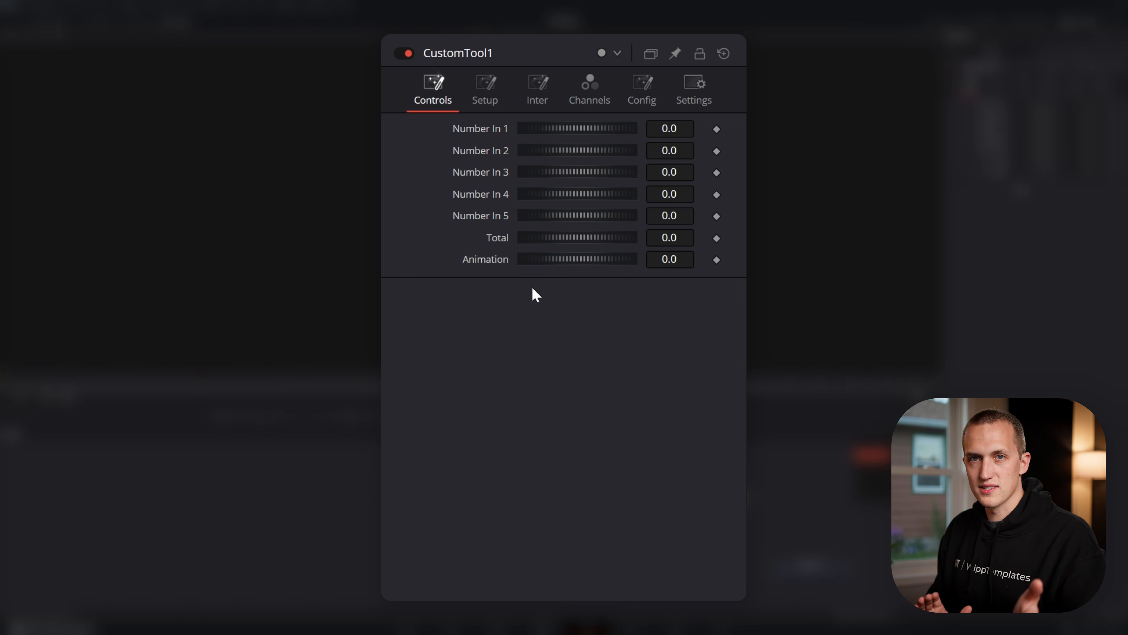
Set Number In 1 to 5 to 0.2, 0.3, 0.15, 0.25 and 0.1, and give Total an expression linked to NumberIn1
{"action": "double_click", "coordinate": [670, 129]}
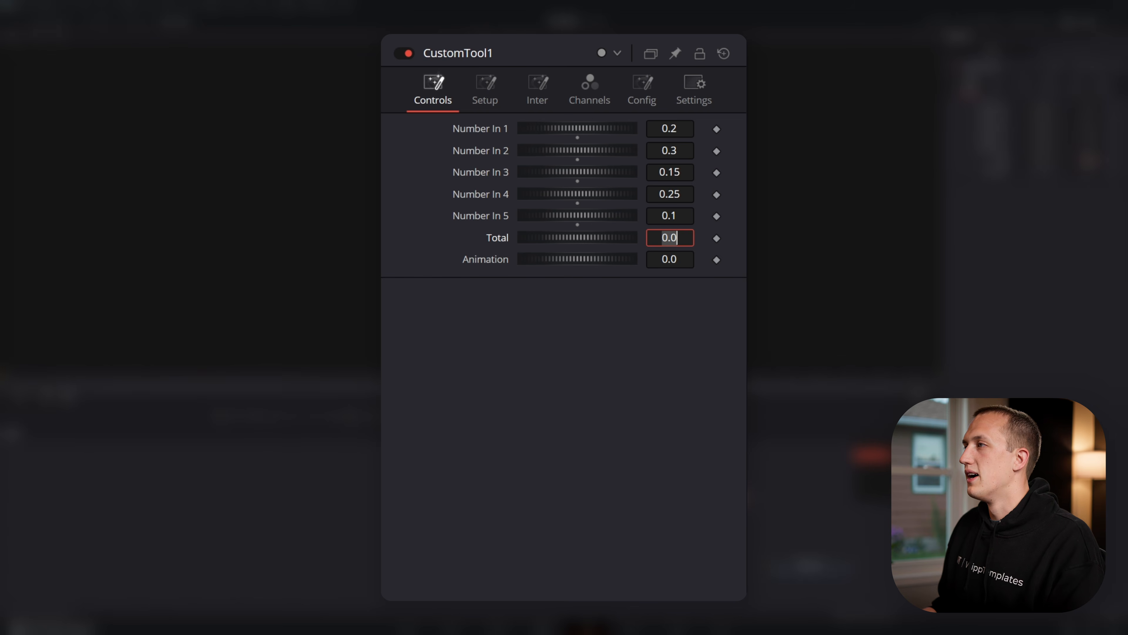
{"action": "right_click", "coordinate": [501, 240]}
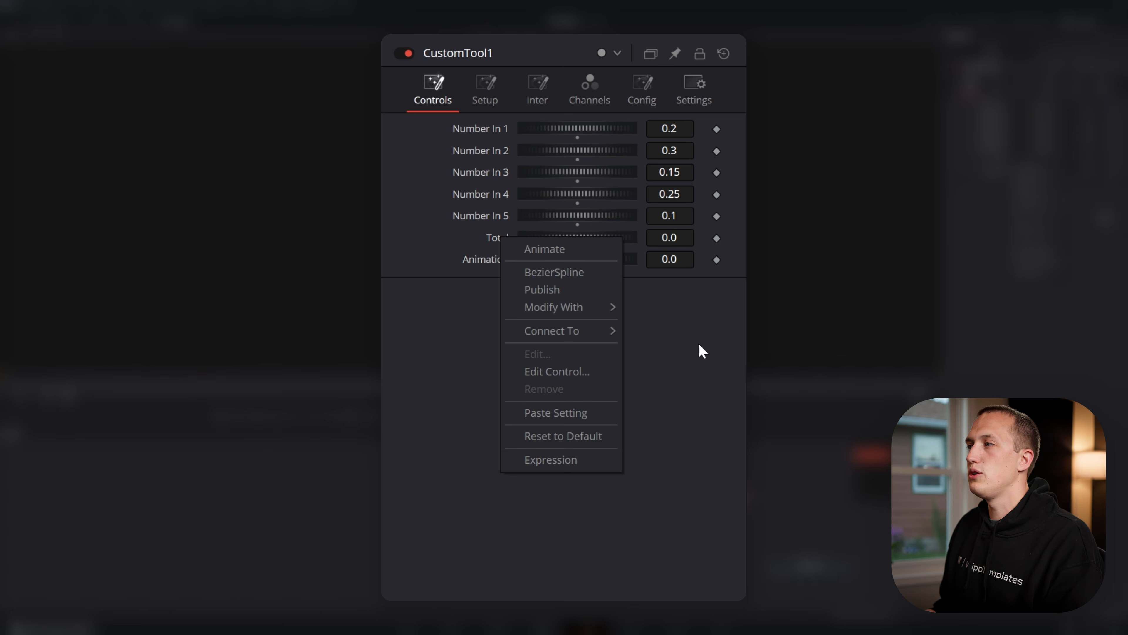
{"action": "left_click", "coordinate": [578, 465]}
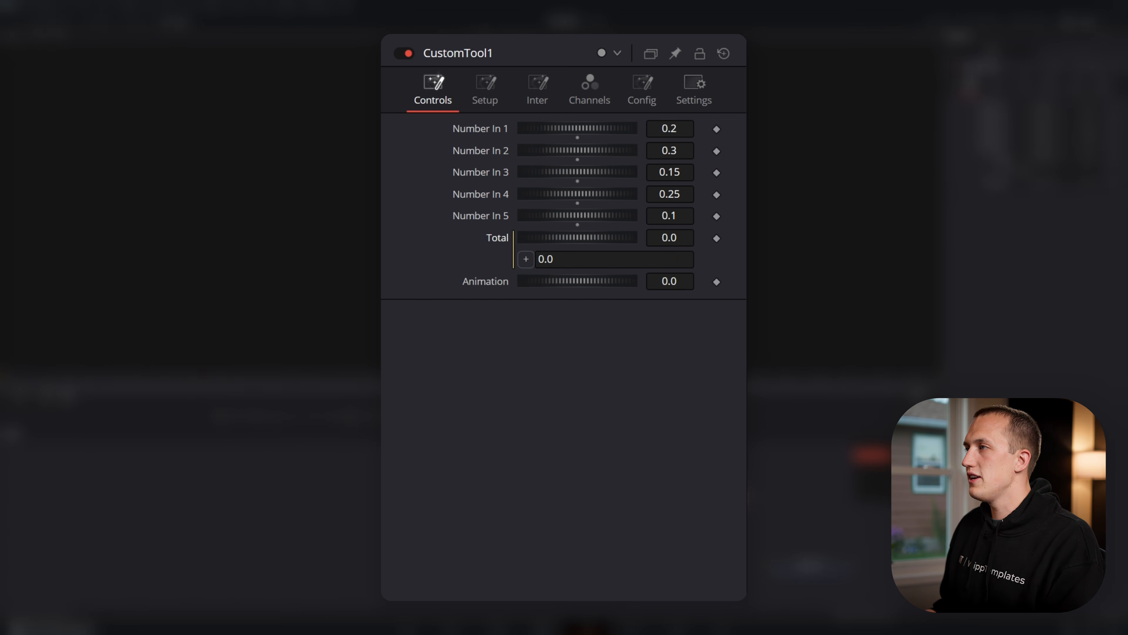
{"action": "left_click_drag", "start_coordinate": [526, 259], "coordinate": [485, 130]}
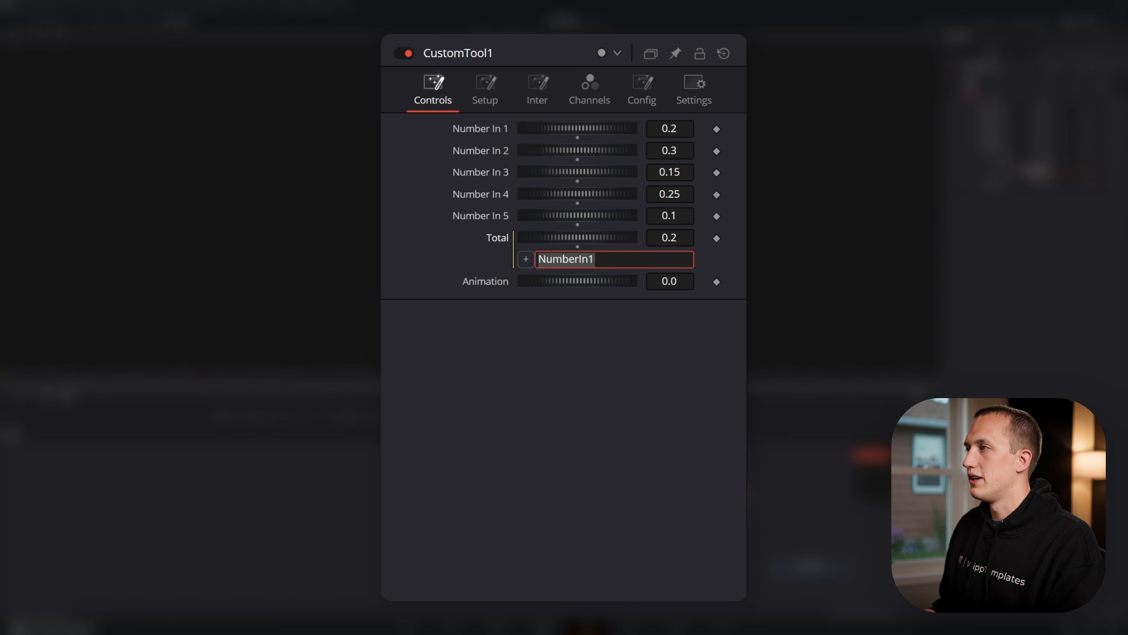
Extend Total's expression to NumberIn1 + NumberIn2 + NumberIn3 + NumberIn4 + NumberIn5
{"action": "mouse_move", "coordinate": [597, 259]}
{"action": "left_mouse_down"}
{"action": "mouse_move", "coordinate": [538, 259]}
{"action": "mouse_move", "coordinate": [596, 260]}
{"action": "left_mouse_up"}
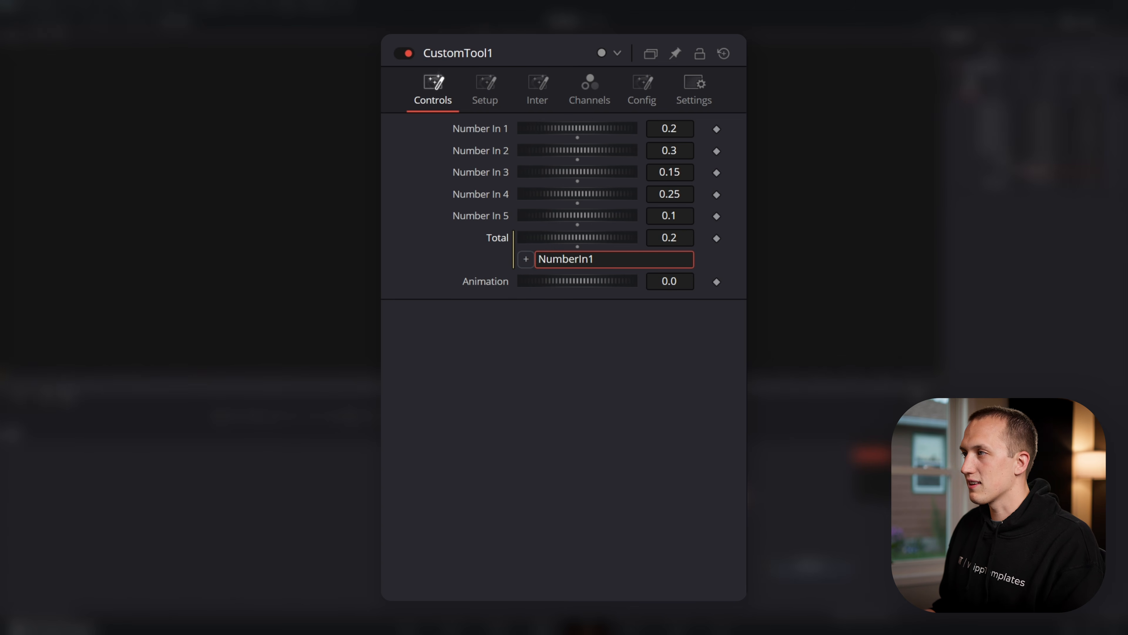
{"action": "key", "text": "Left"}
{"action": "key", "text": "shift+Left"}
{"action": "key", "text": "shift+Left"}
{"action": "key", "text": "shift+Left"}
{"action": "key", "text": "shift+Left"}
{"action": "key", "text": "shift+Left"}
{"action": "key", "text": "shift+Left"}
{"action": "key", "text": "shift+Left"}
{"action": "key", "text": "shift+Left"}
{"action": "key", "text": "ctrl+c"}
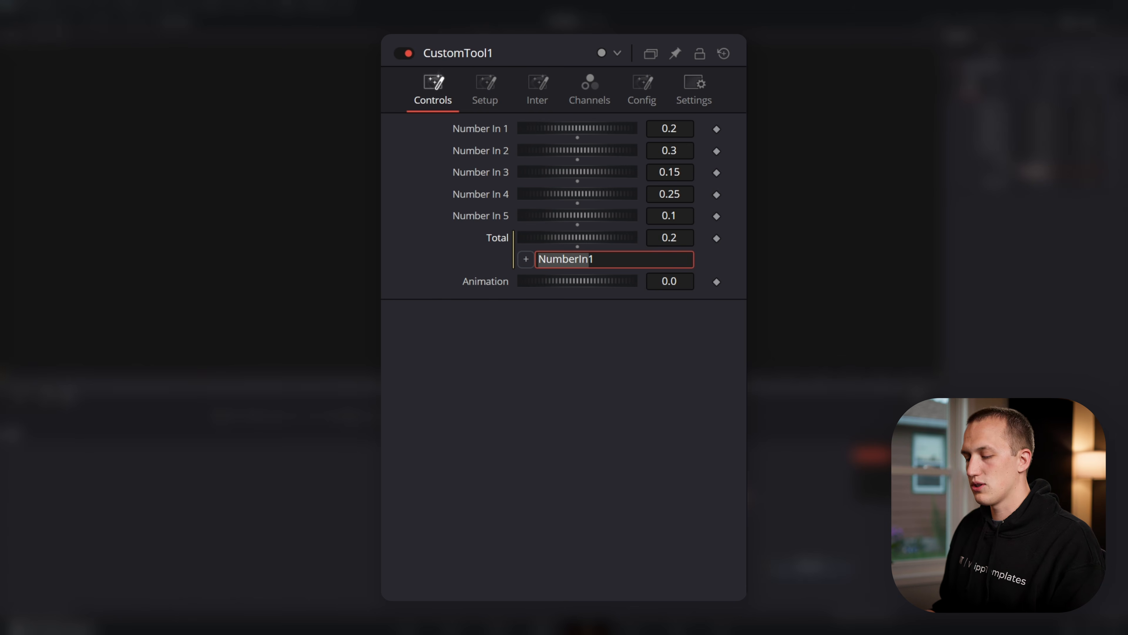
{"action": "key", "text": "End"}
{"action": "type", "text": "+"}
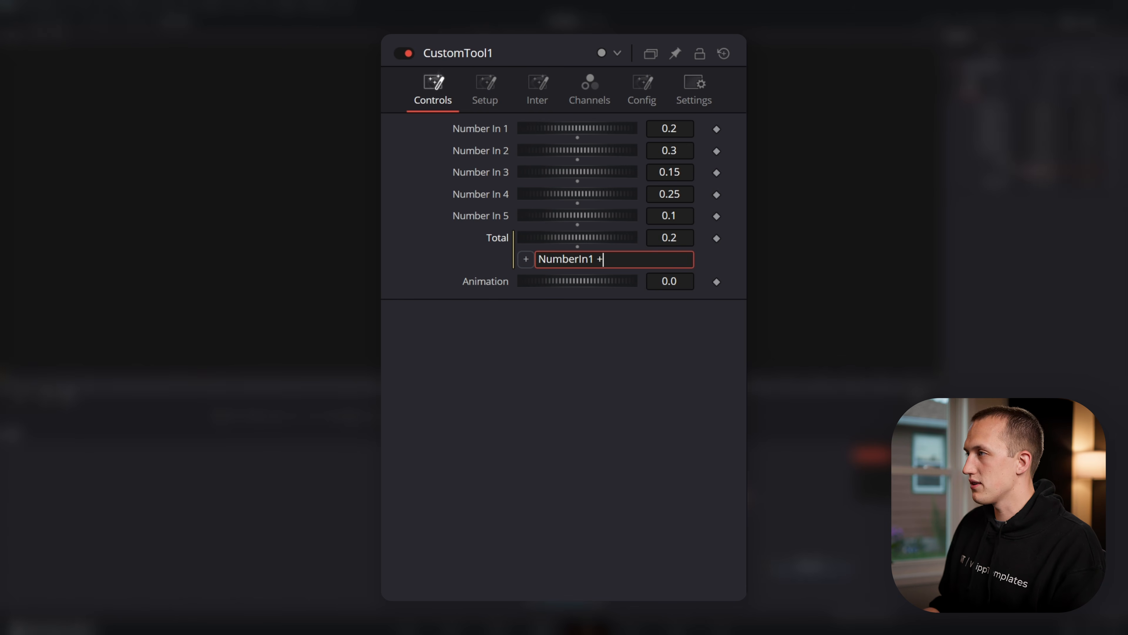
{"action": "key", "text": "ctrl+v"}
{"action": "type", "text": "2 "}
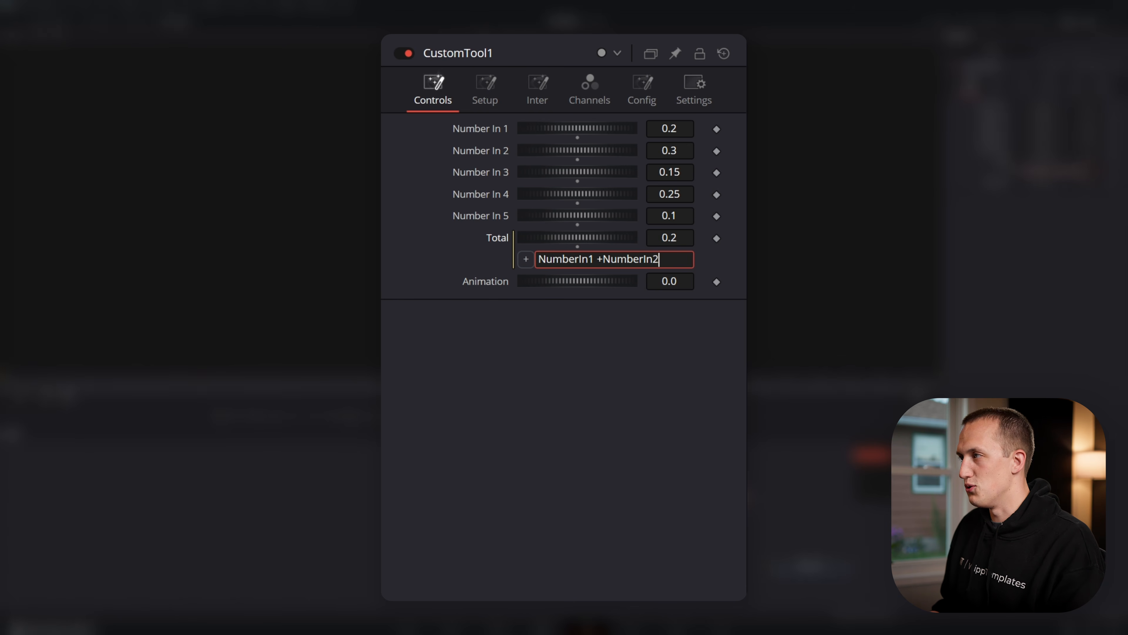
{"action": "type", "text": "+"}
{"action": "key", "text": "ctrl+v"}
{"action": "type", "text": "3 +"}
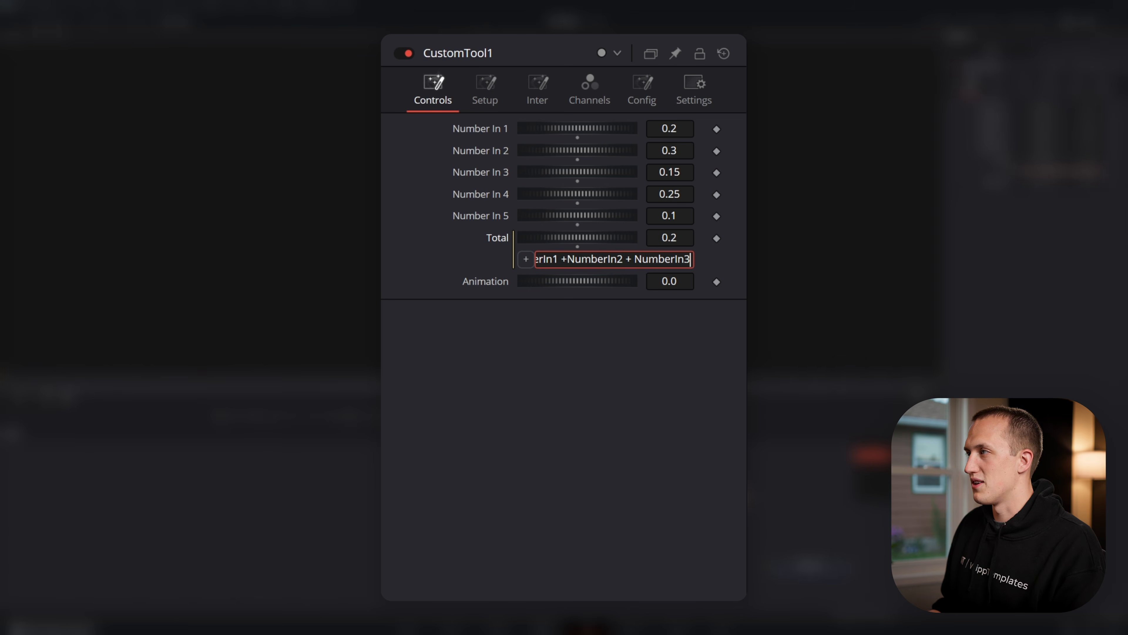
{"action": "key", "text": "ctrl+v"}
{"action": "type", "text": "4 +"}
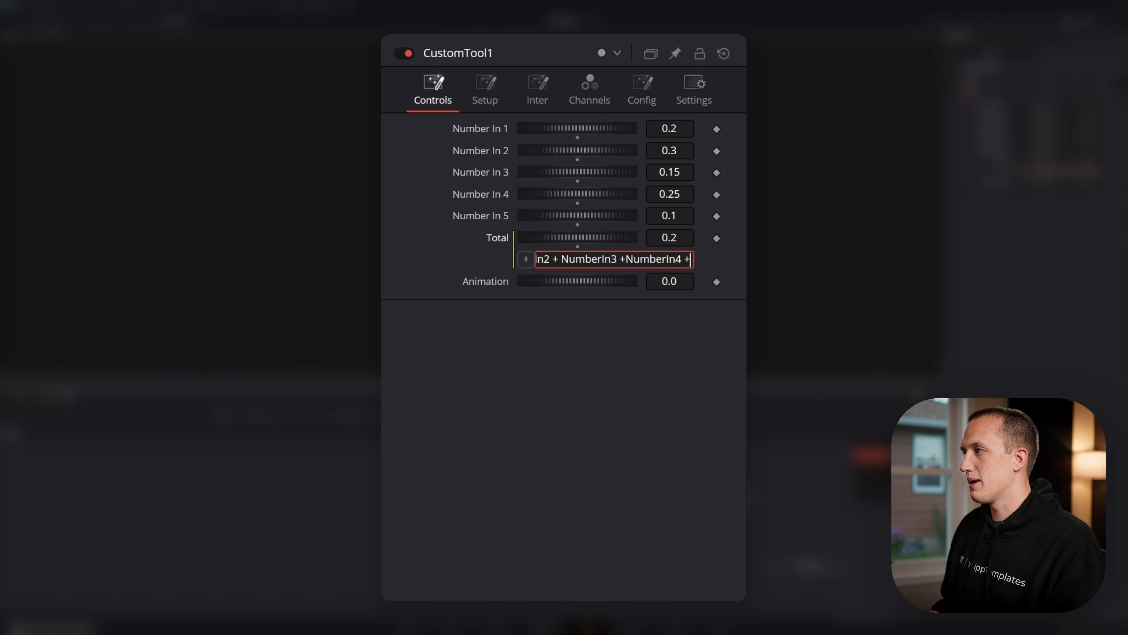
{"action": "key", "text": "ctrl+v"}
{"action": "type", "text": "5"}
{"action": "key", "text": "Tab"}
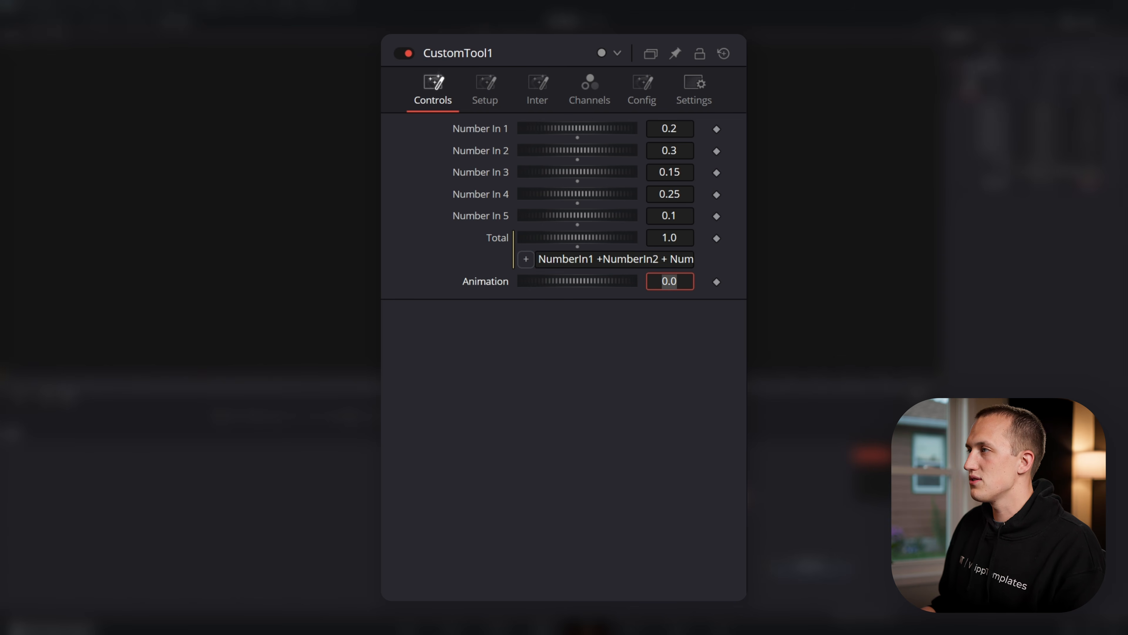
{"action": "left_click", "coordinate": [719, 249]}
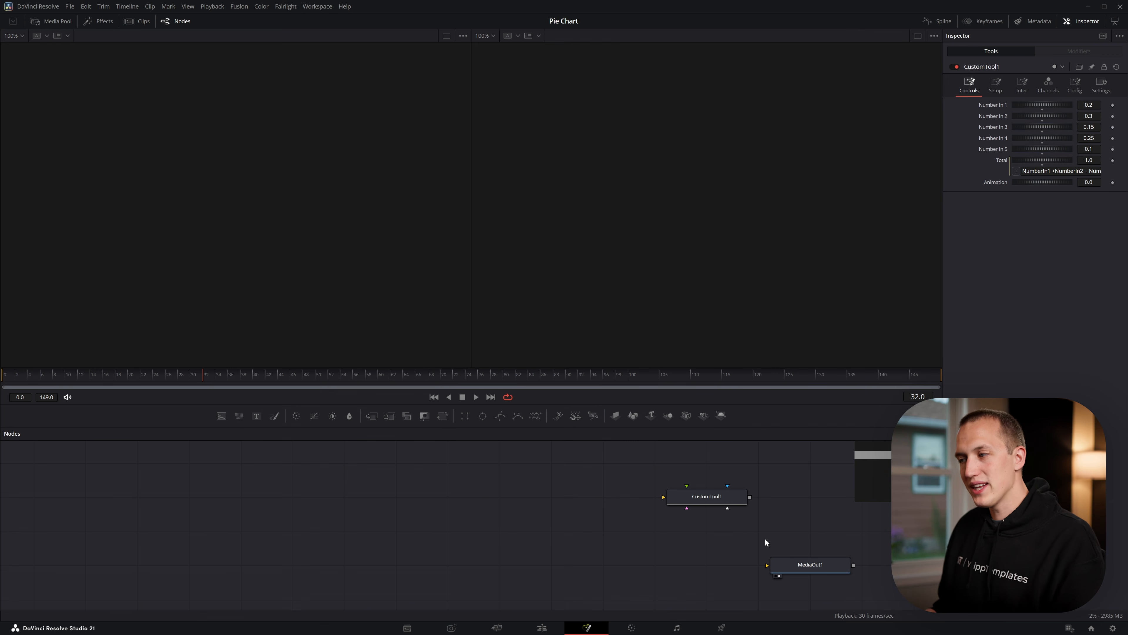
Add an Ellipse mask node to the composition and display it in the second viewer
{"action": "left_click_drag", "start_coordinate": [765, 540], "coordinate": [833, 527]}
{"action": "left_click", "coordinate": [483, 416]}
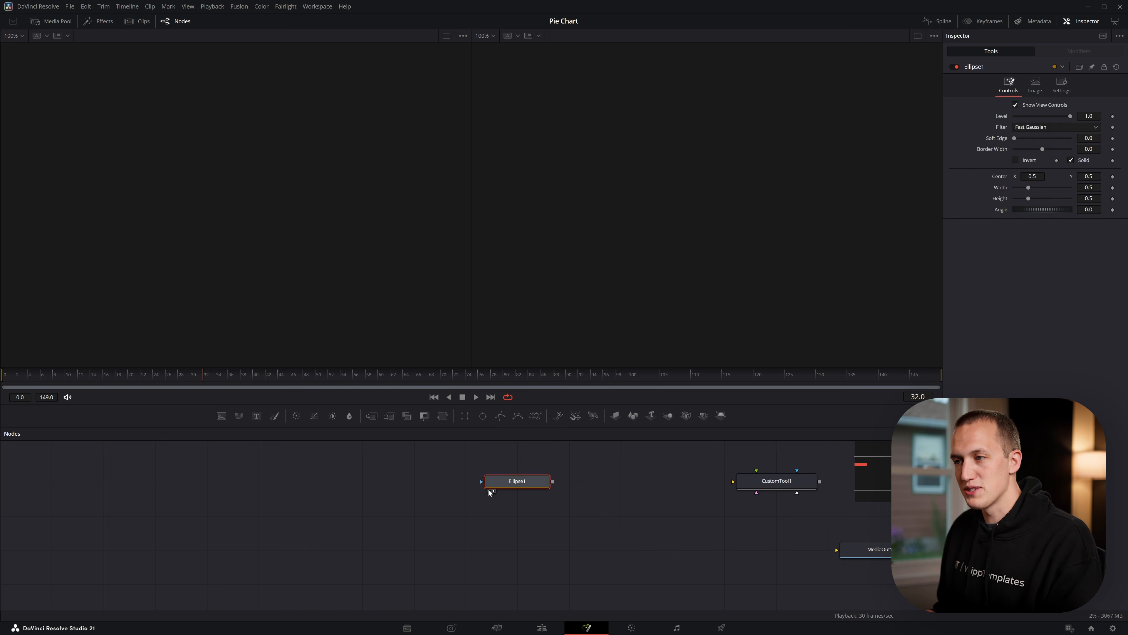
{"action": "left_click", "coordinate": [490, 489]}
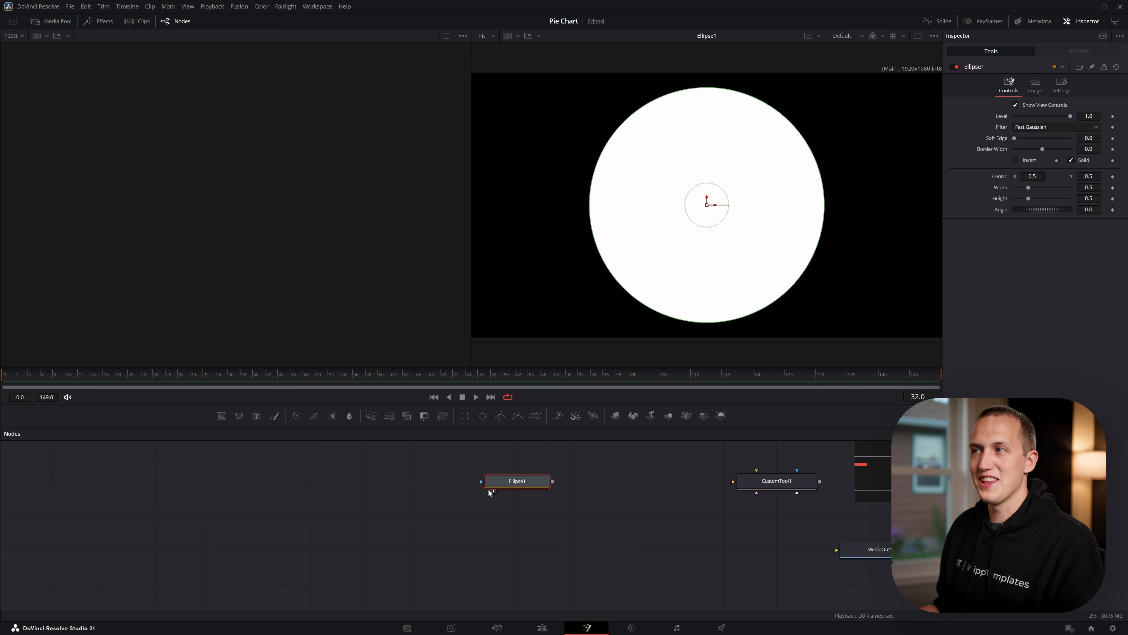
{"action": "left_click_drag", "start_coordinate": [488, 488], "coordinate": [437, 489]}
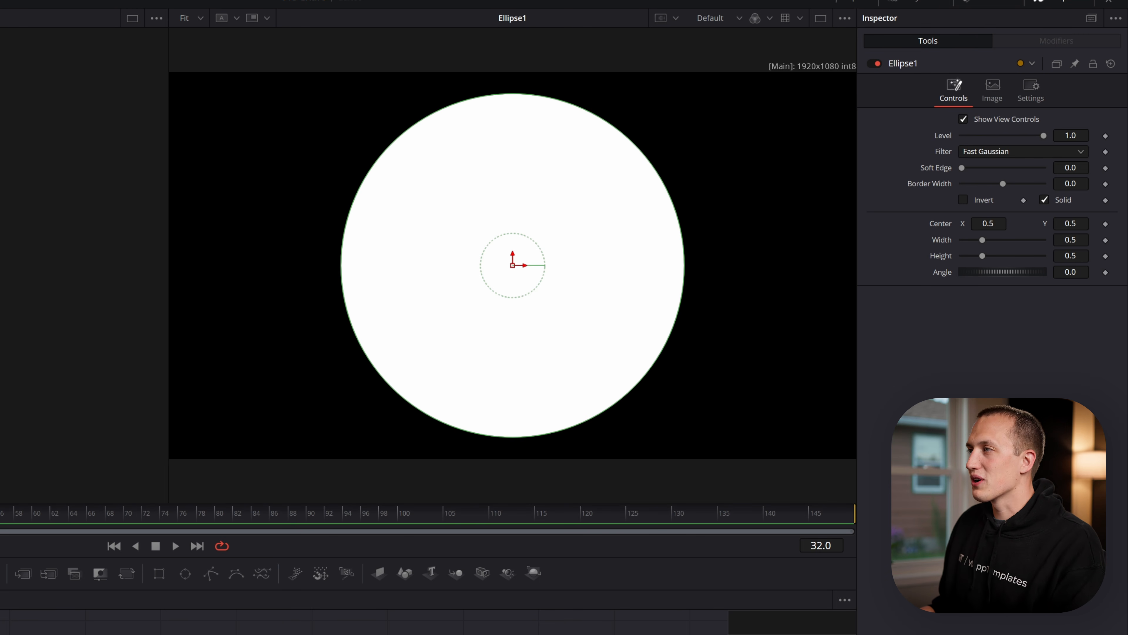
Make the ellipse non-solid and give it a border width of about 0.14
{"action": "left_click", "coordinate": [1058, 201]}
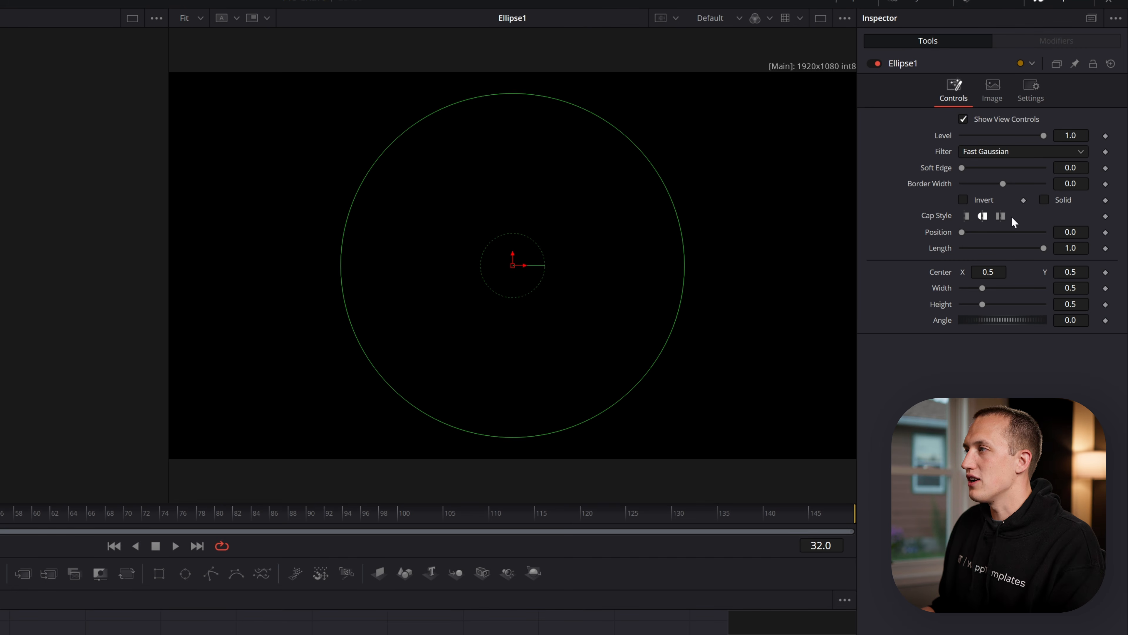
{"action": "left_click_drag", "start_coordinate": [1003, 184], "coordinate": [1031, 183]}
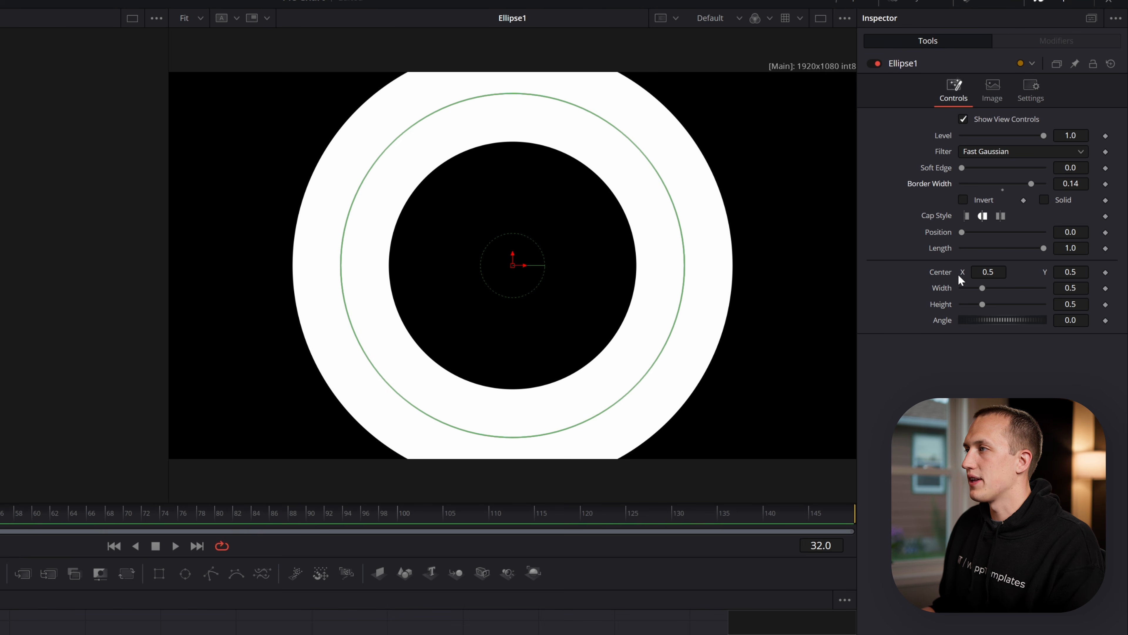
Link the ellipse's width and height to BorderWidth with expressions, and raise the border width to 0.2
{"action": "right_click", "coordinate": [941, 287]}
{"action": "left_click", "coordinate": [979, 382]}
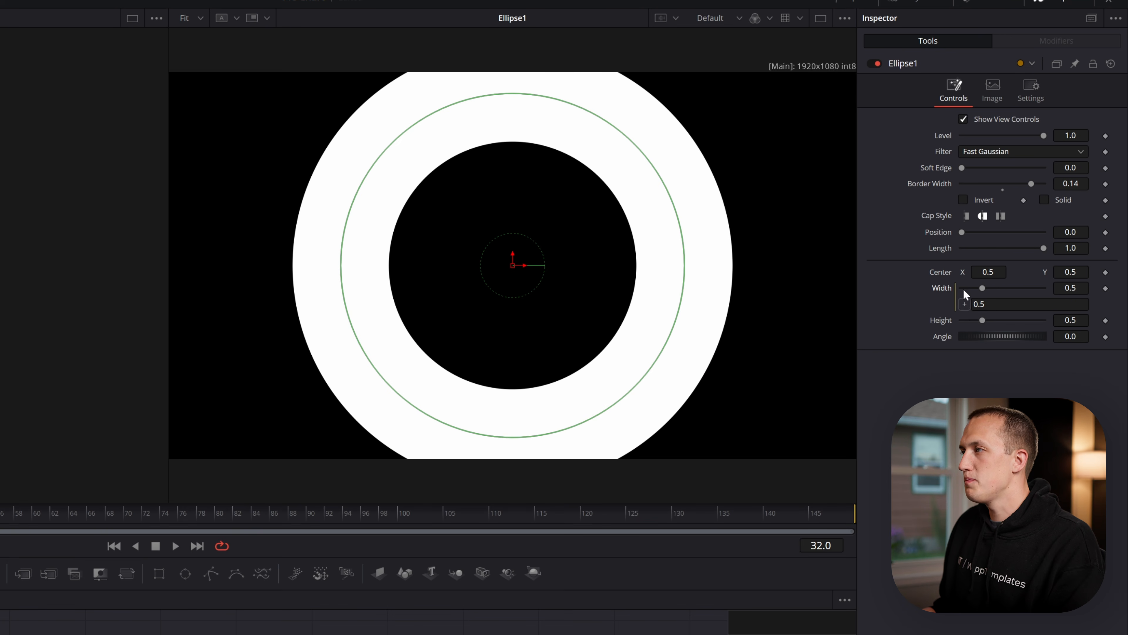
{"action": "left_click_drag", "start_coordinate": [965, 304], "coordinate": [955, 184]}
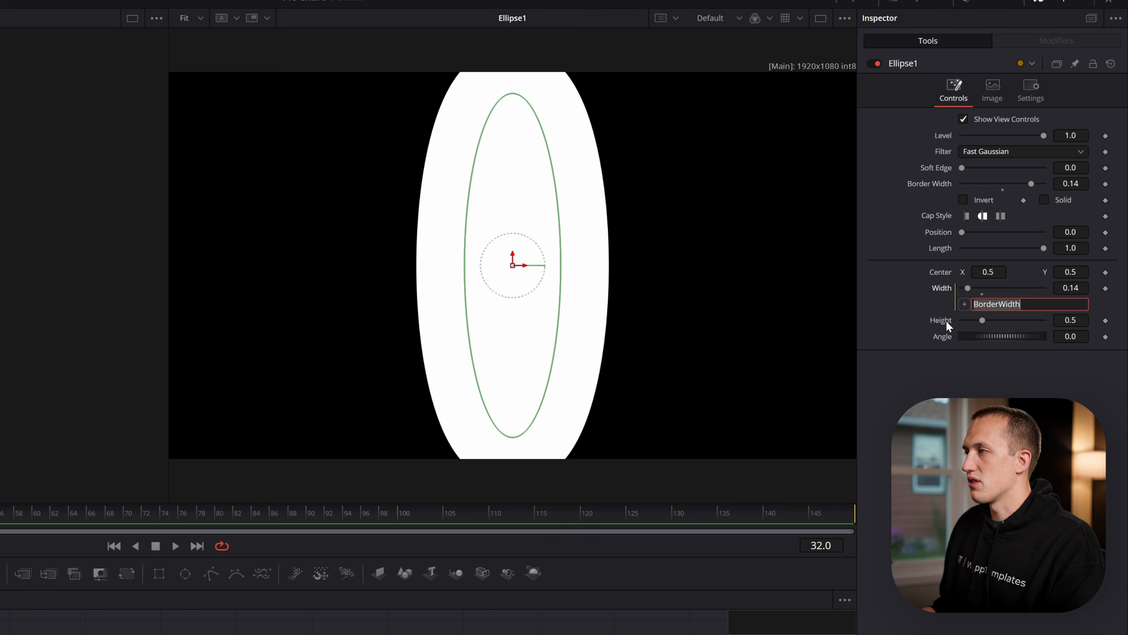
{"action": "right_click", "coordinate": [949, 325]}
{"action": "left_click", "coordinate": [980, 420]}
{"action": "left_click_drag", "start_coordinate": [964, 336], "coordinate": [941, 184]}
{"action": "mouse_move", "coordinate": [1029, 185]}
{"action": "left_mouse_down"}
{"action": "mouse_move", "coordinate": [997, 185]}
{"action": "mouse_move", "coordinate": [1061, 184]}
{"action": "mouse_move", "coordinate": [1038, 184]}
{"action": "left_mouse_up"}
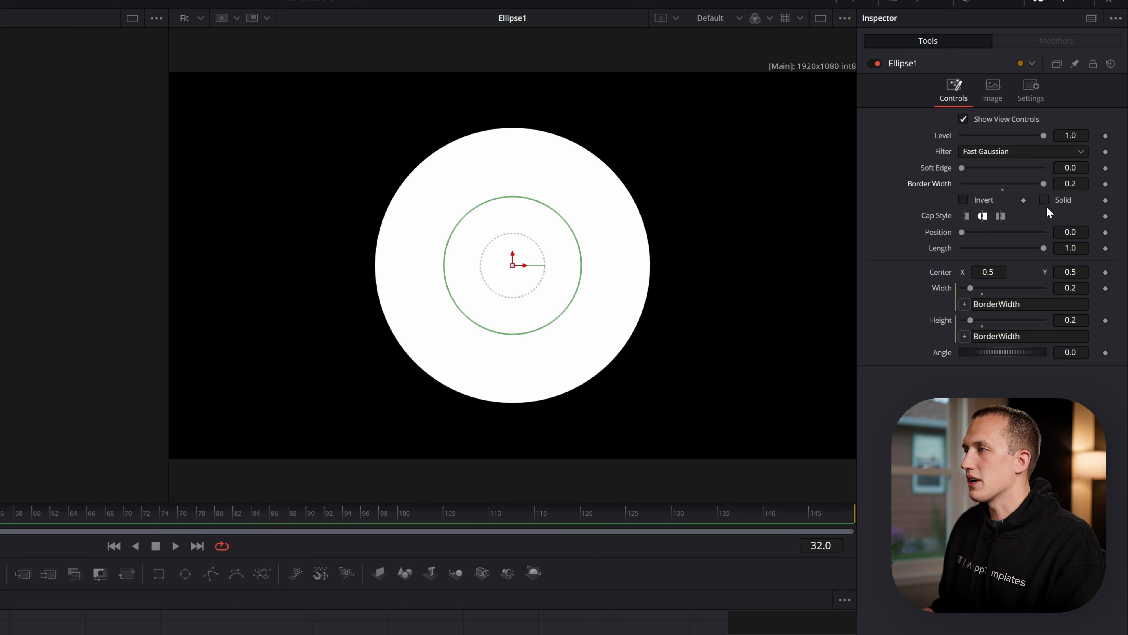
Turn the ellipse into a pie slice with the flat cap style and a length of about 0.117
{"action": "left_click_drag", "start_coordinate": [1041, 246], "coordinate": [997, 245]}
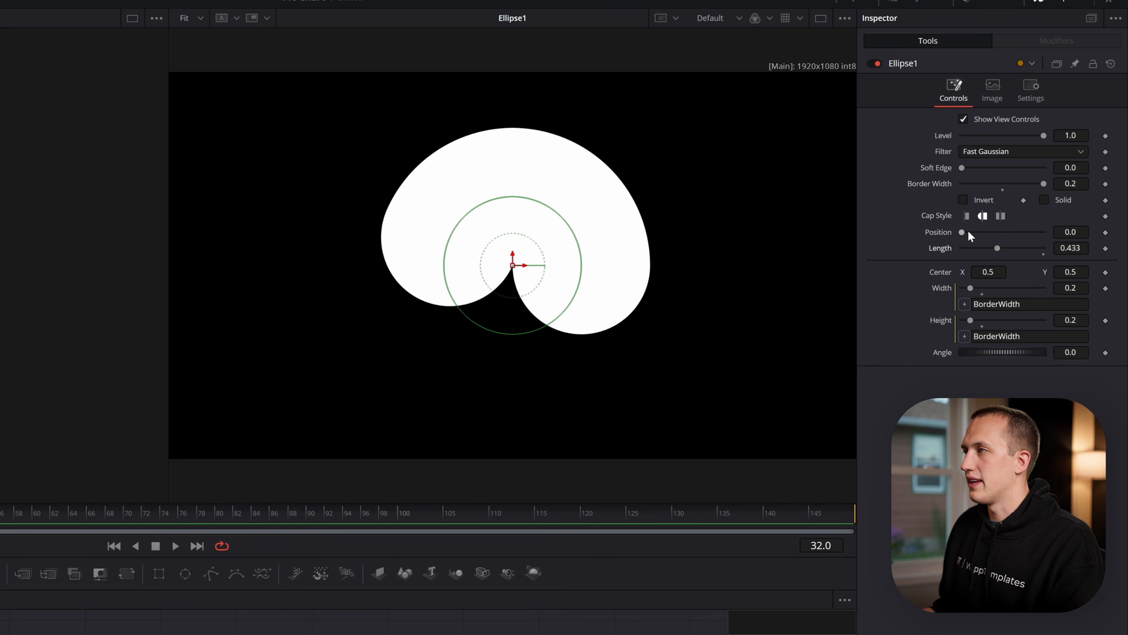
{"action": "left_click", "coordinate": [967, 216]}
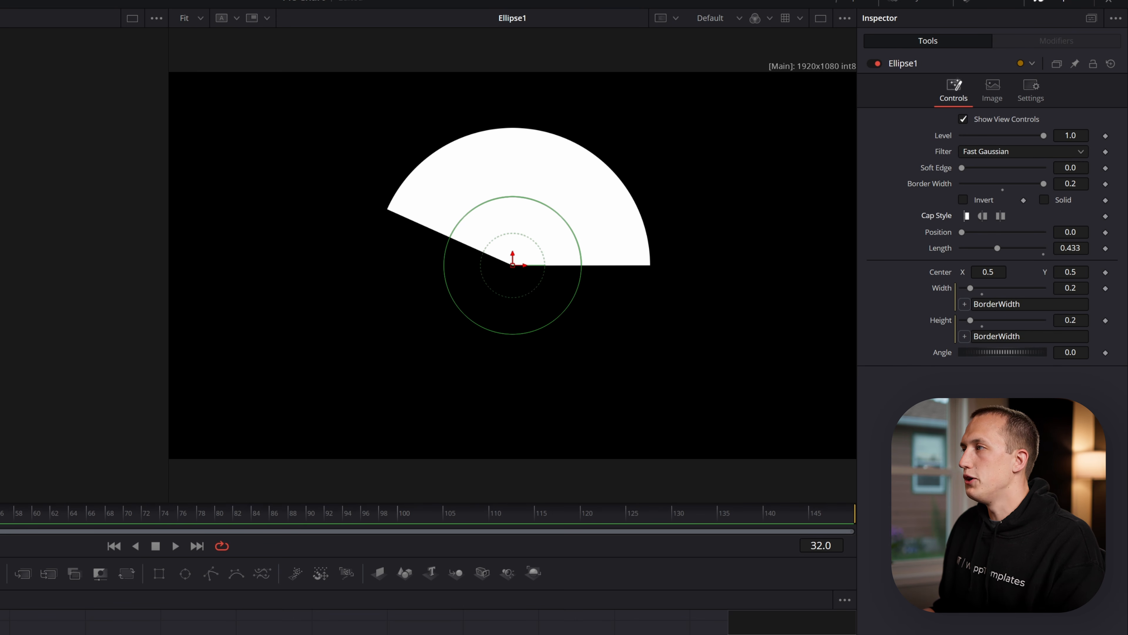
{"action": "left_click_drag", "start_coordinate": [1071, 249], "coordinate": [1041, 249]}
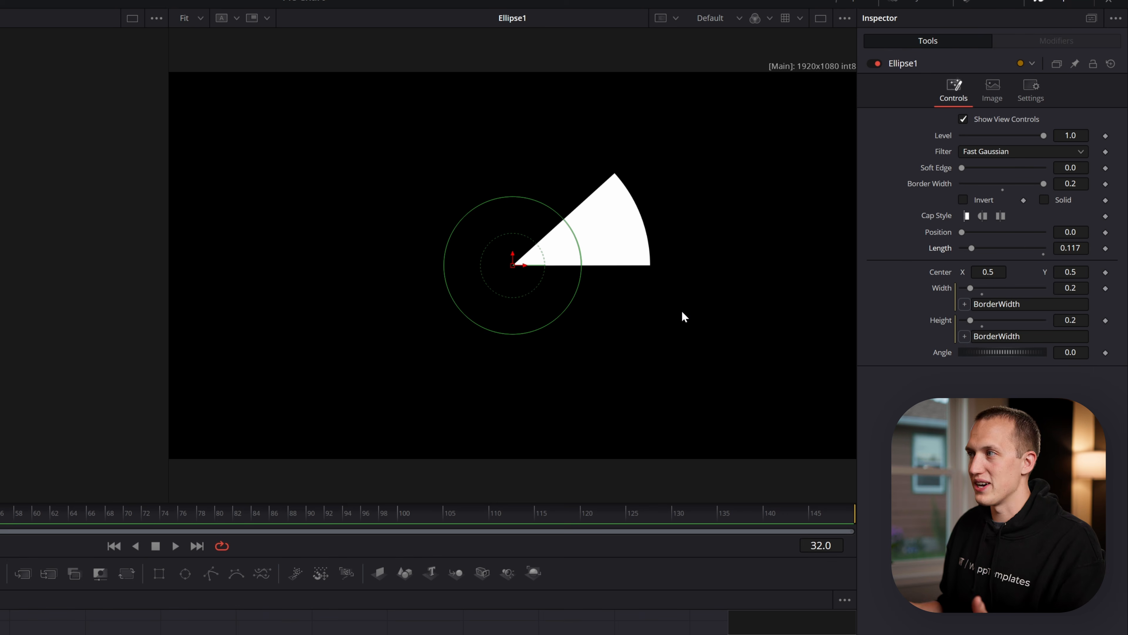
Rotate the pie slice to start at the vertical by setting the ellipse's position to 0.25, with a length of about 0.164
{"action": "left_click_drag", "start_coordinate": [961, 232], "coordinate": [982, 232]}
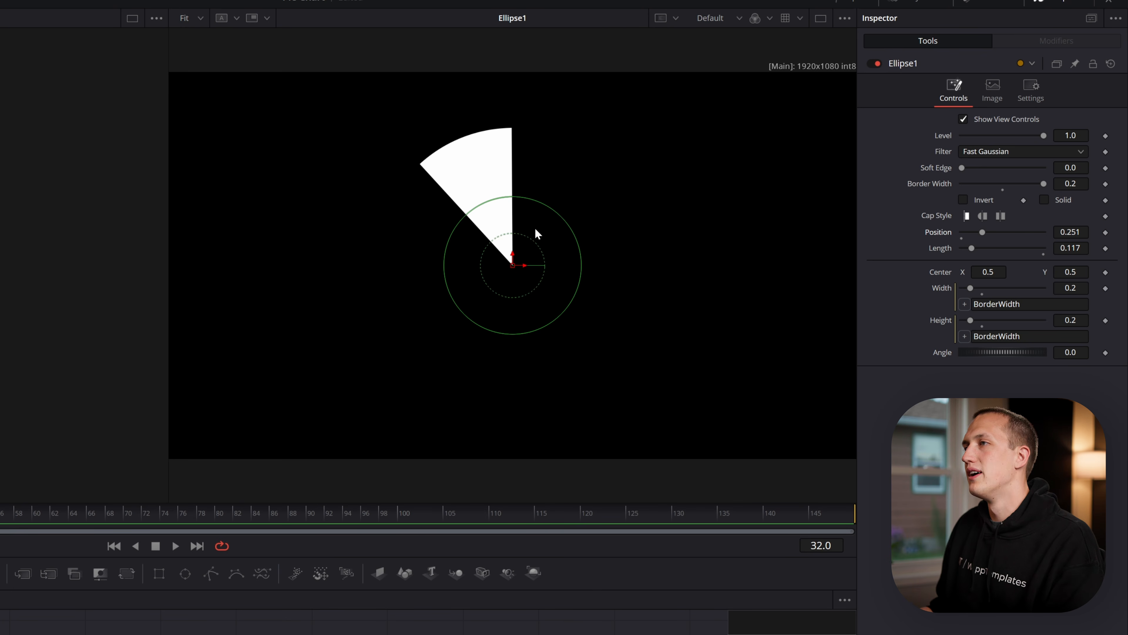
{"action": "left_click_drag", "start_coordinate": [1071, 232], "coordinate": [1126, 232]}
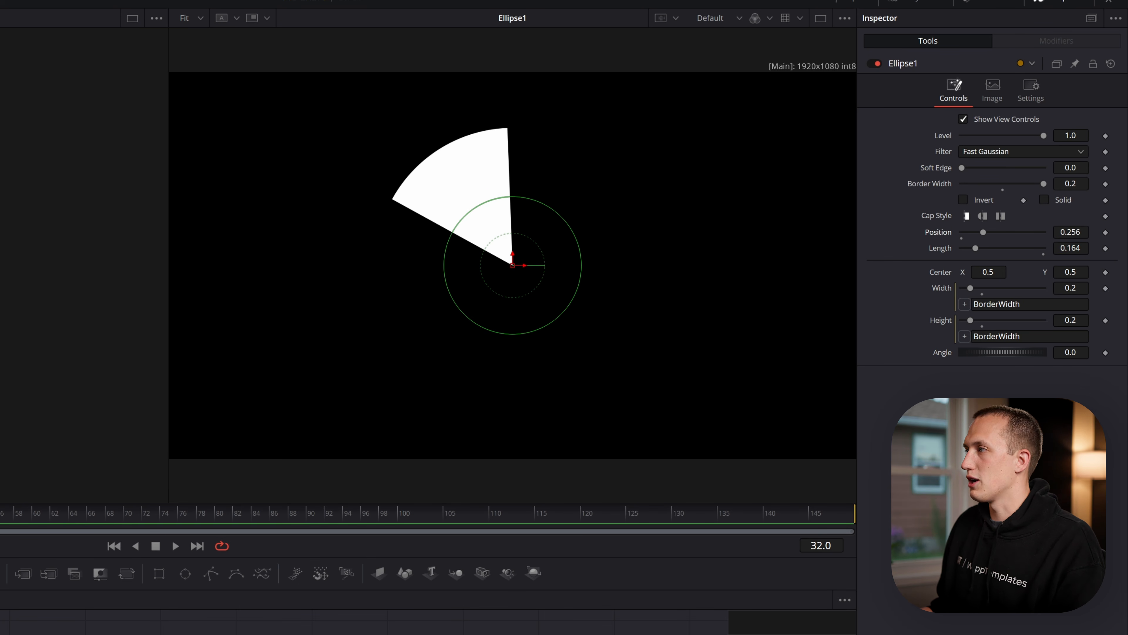
{"action": "left_click", "coordinate": [1070, 232]}
{"action": "type", "text": ".25"}
{"action": "key", "text": "Tab"}
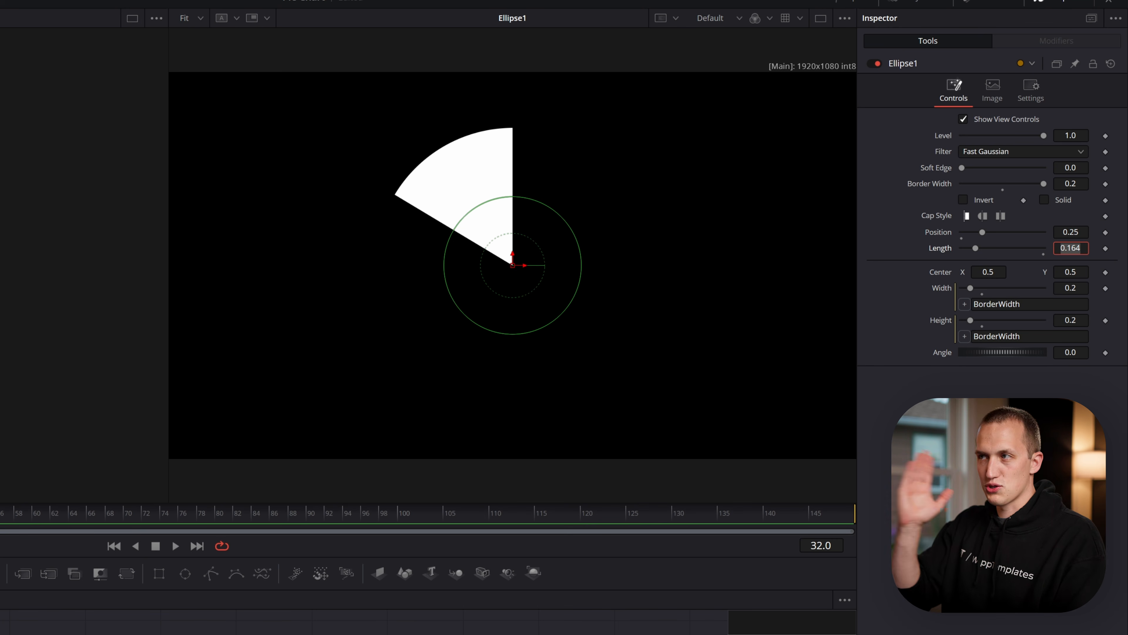
Drive the ellipse's position with the expression 0.25 - WriteLength so the slice grows clockwise
{"action": "right_click", "coordinate": [941, 231]}
{"action": "left_click", "coordinate": [979, 395]}
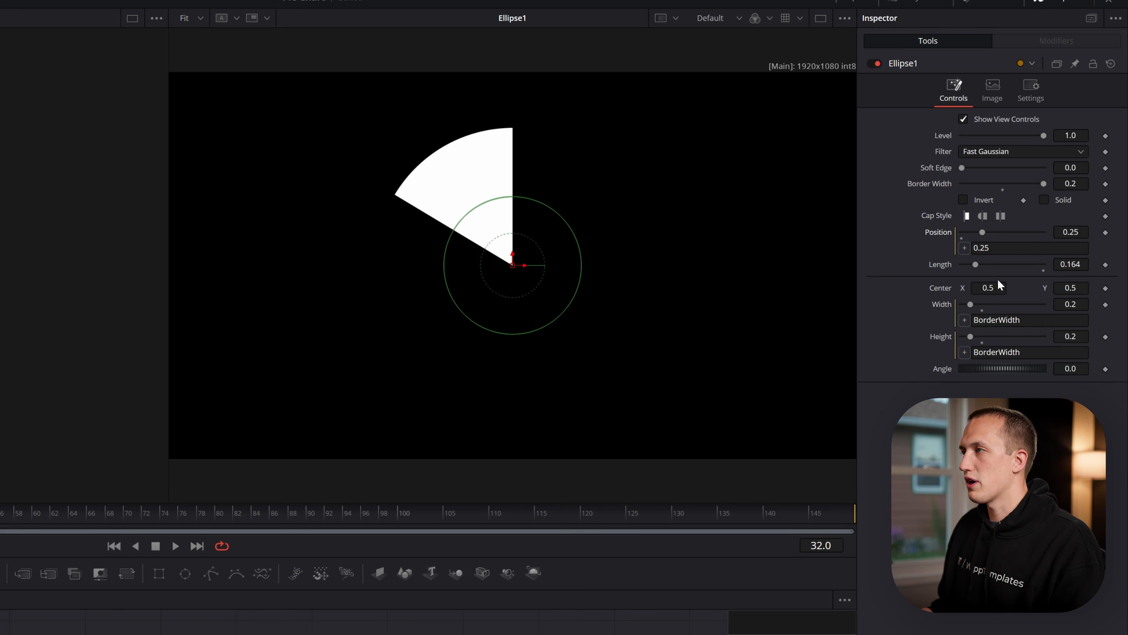
{"action": "type", "text": "- Write"}
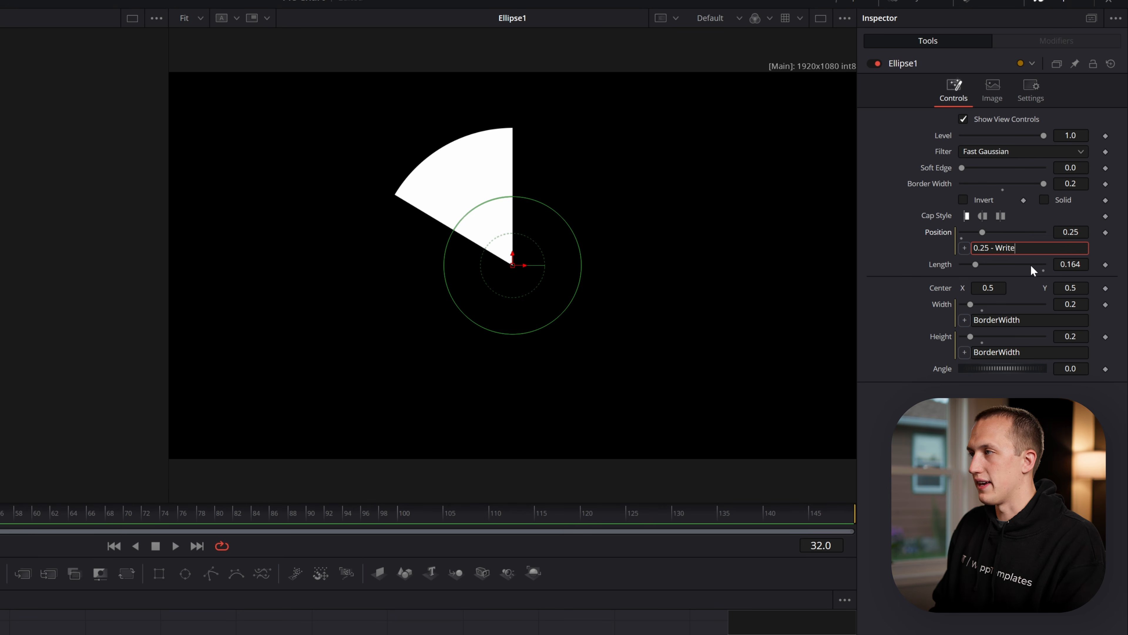
{"action": "key", "text": "BackSpace"}
{"action": "key", "text": "BackSpace"}
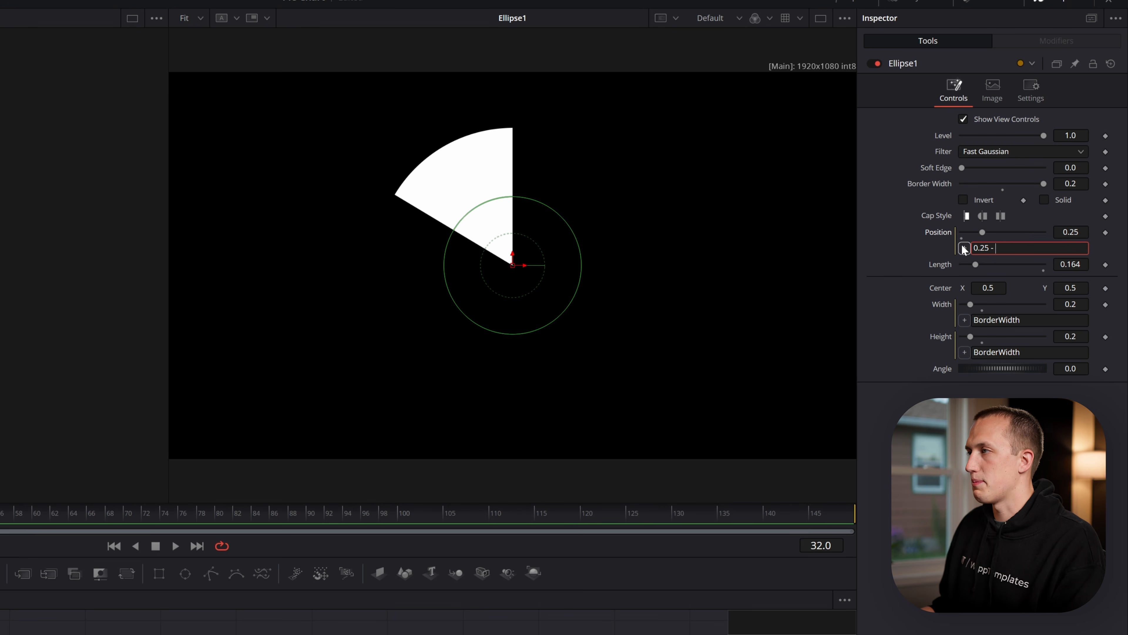
{"action": "type", "text": "WriteLength"}
{"action": "key", "text": "Return"}
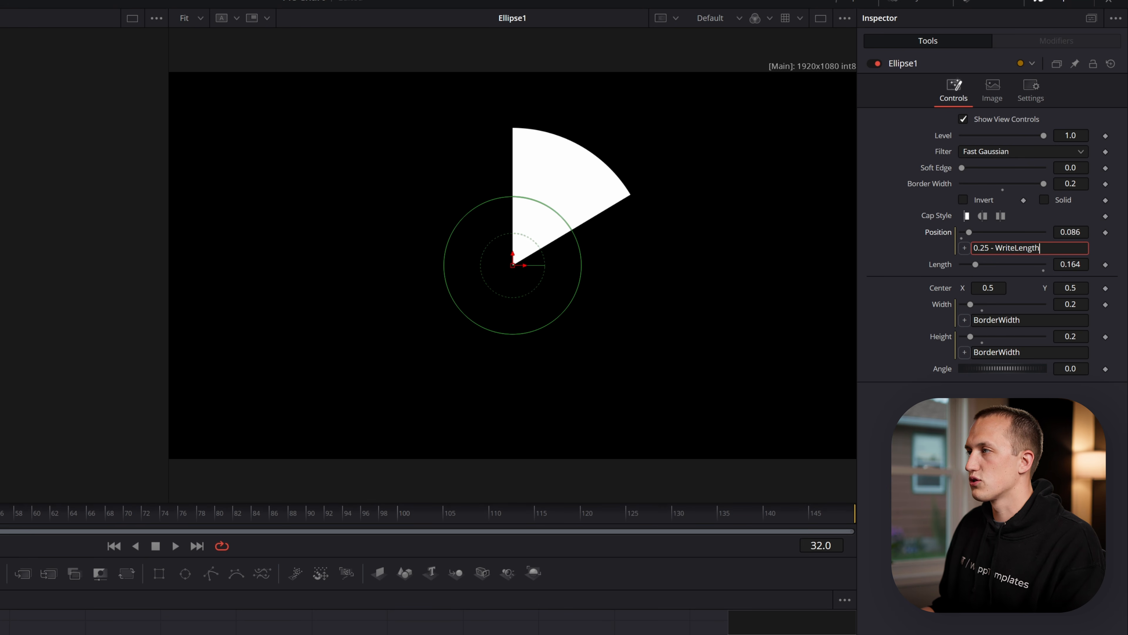
Test the position expression by reducing the ellipse's length to 0 and raising it to about 0.171
{"action": "left_click_drag", "start_coordinate": [976, 265], "coordinate": [961, 264]}
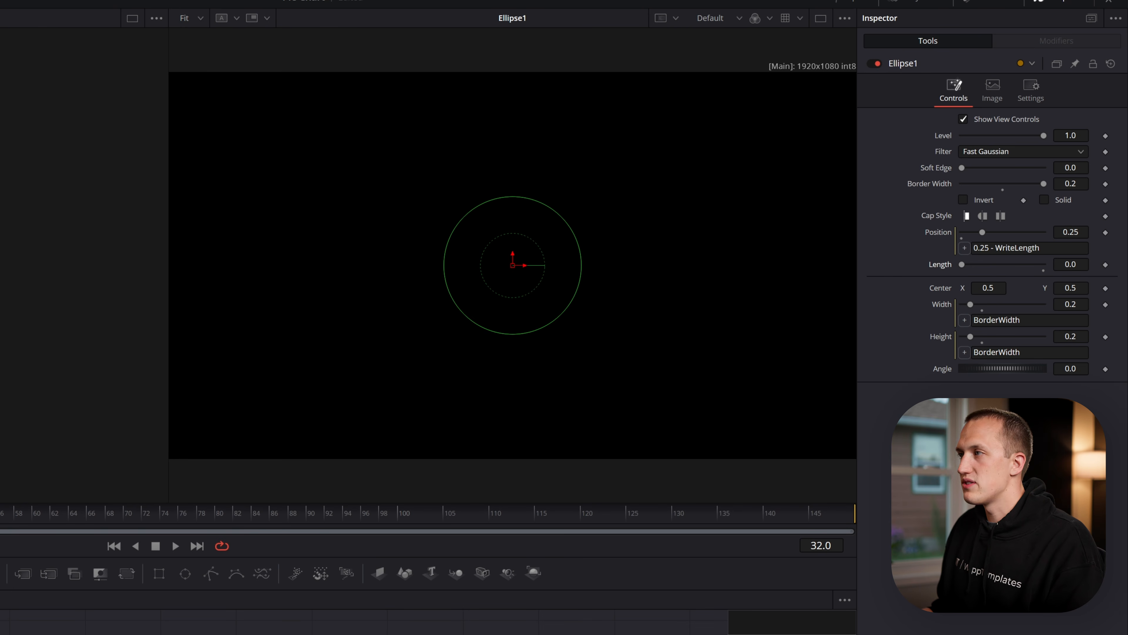
{"action": "left_click_drag", "start_coordinate": [1069, 266], "coordinate": [1038, 264]}
{"action": "mouse_move", "coordinate": [981, 264]}
{"action": "left_mouse_down"}
{"action": "mouse_move", "coordinate": [998, 264]}
{"action": "mouse_move", "coordinate": [976, 264]}
{"action": "left_mouse_up"}
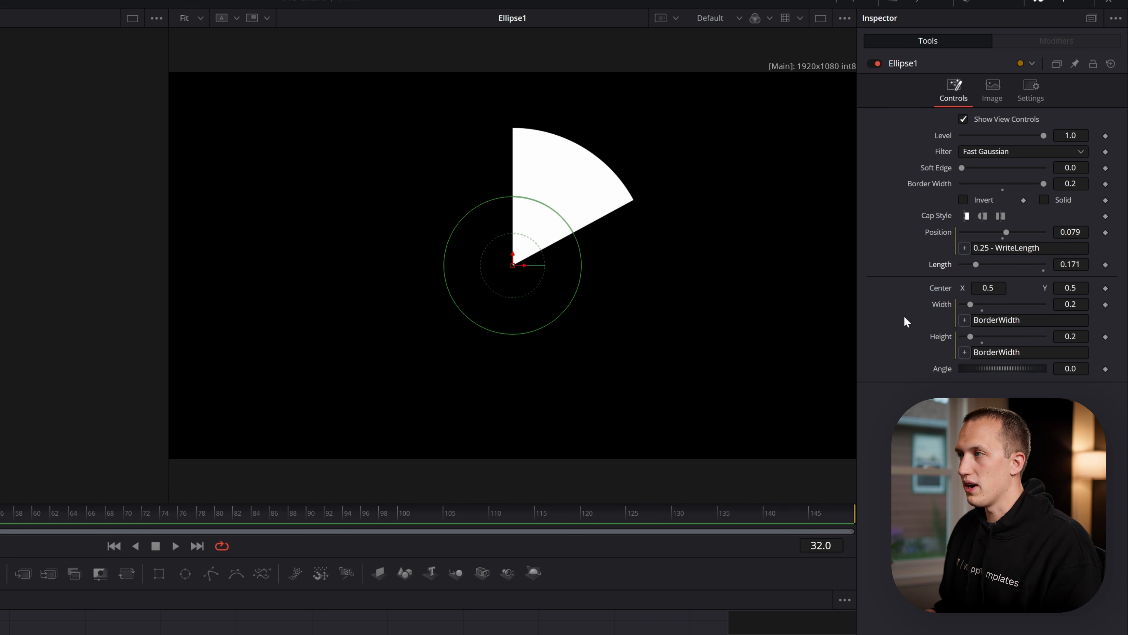
Link the ellipse's length to the custom tool's first value with the expression CustomTool1.NumberIn1
{"action": "right_click", "coordinate": [947, 272]}
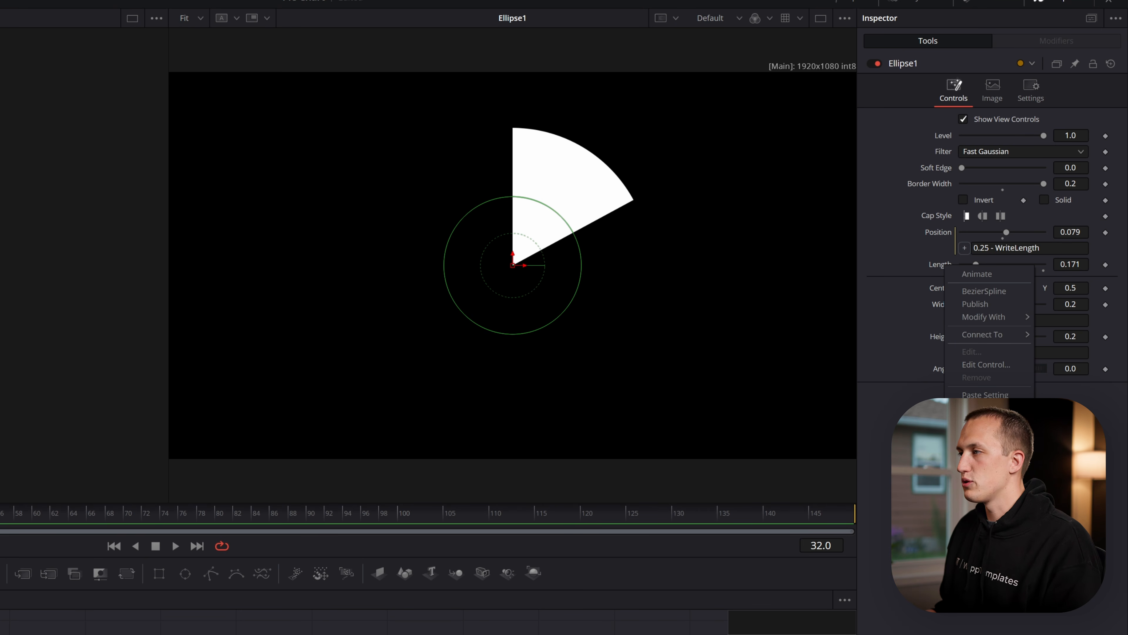
{"action": "left_click", "coordinate": [980, 411]}
{"action": "left_click_drag", "start_coordinate": [996, 280], "coordinate": [875, 265]}
{"action": "type", "text": "CustomToll"}
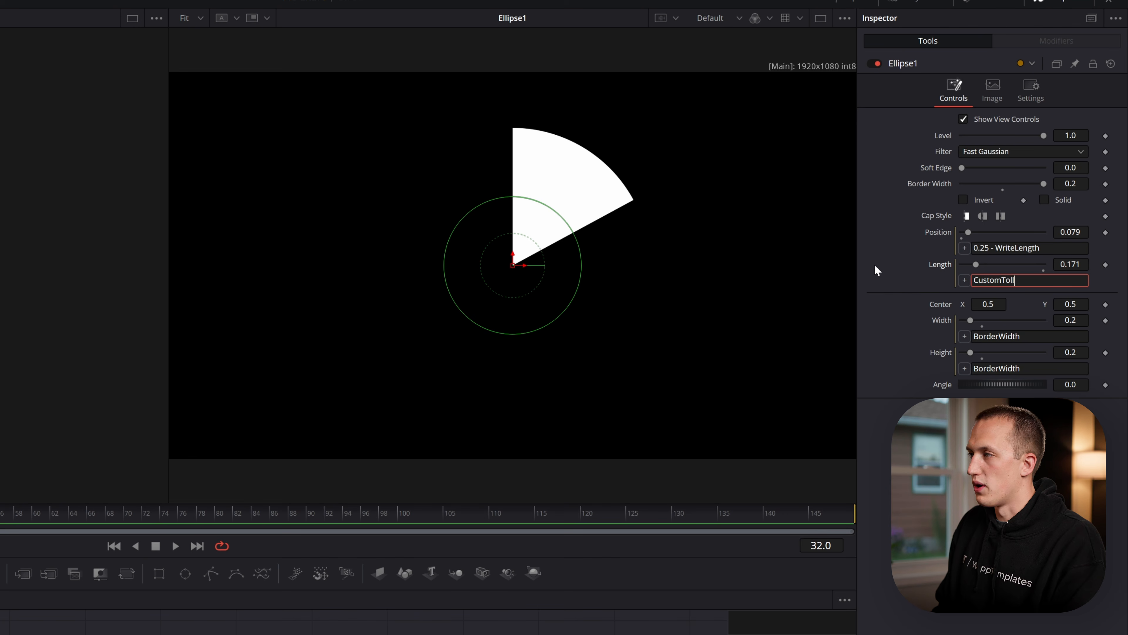
{"action": "type", "text": "1.NumberIn1"}
{"action": "key", "text": "Tab"}
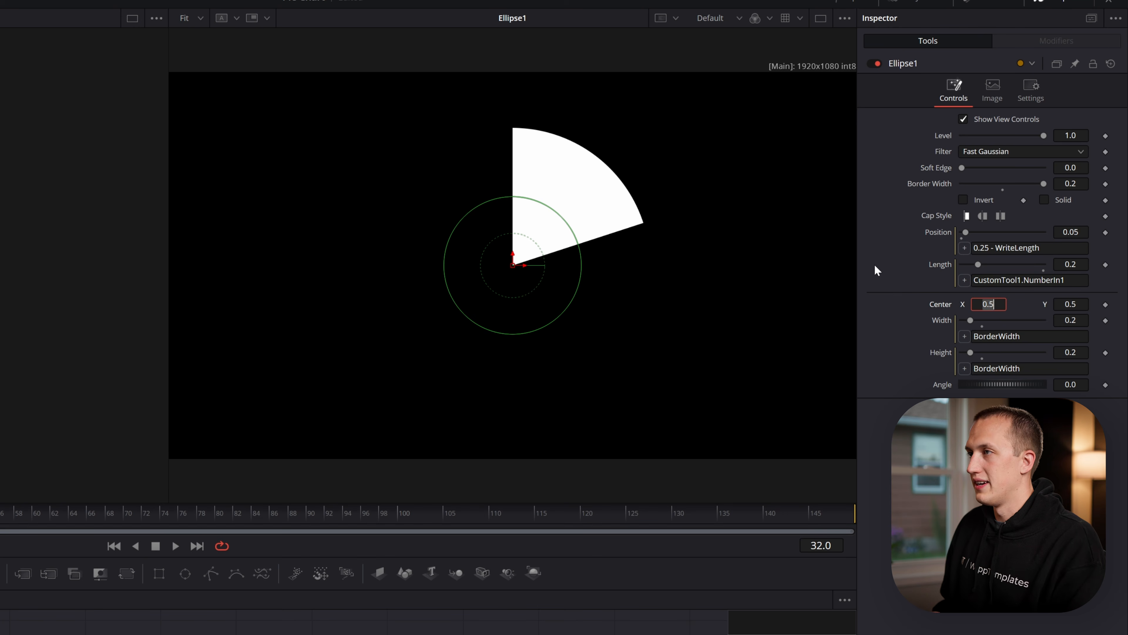
Divide the ellipse's length expression by the custom tool's total, making it CustomTool1.NumberIn1/CustomTool1.NumberIn6
{"action": "left_click", "coordinate": [738, 600]}
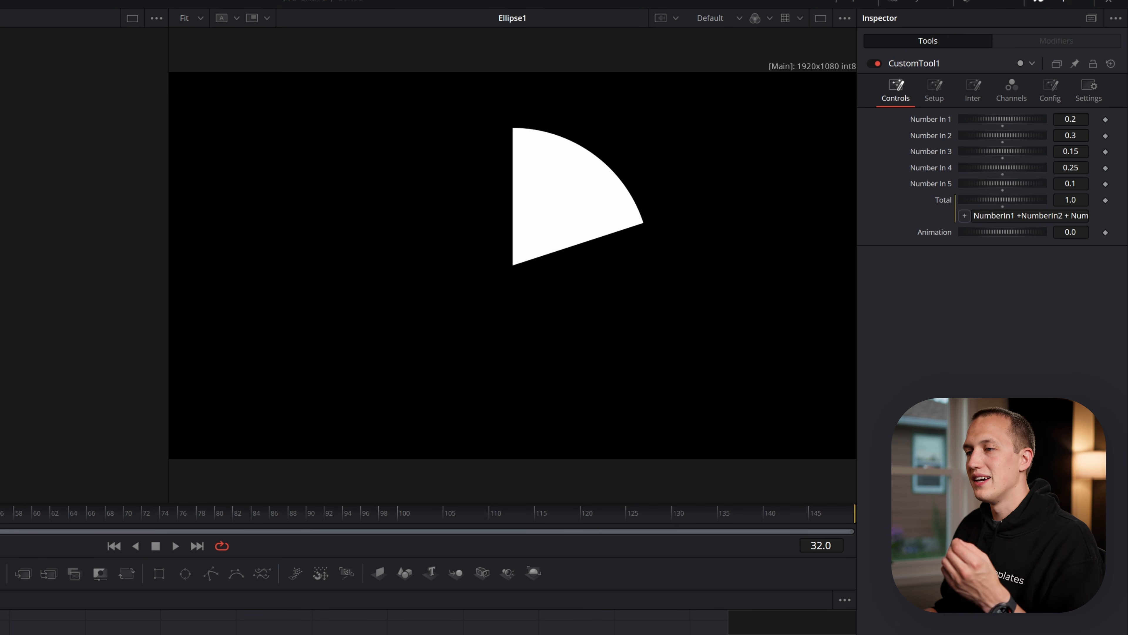
{"action": "left_click", "coordinate": [408, 632]}
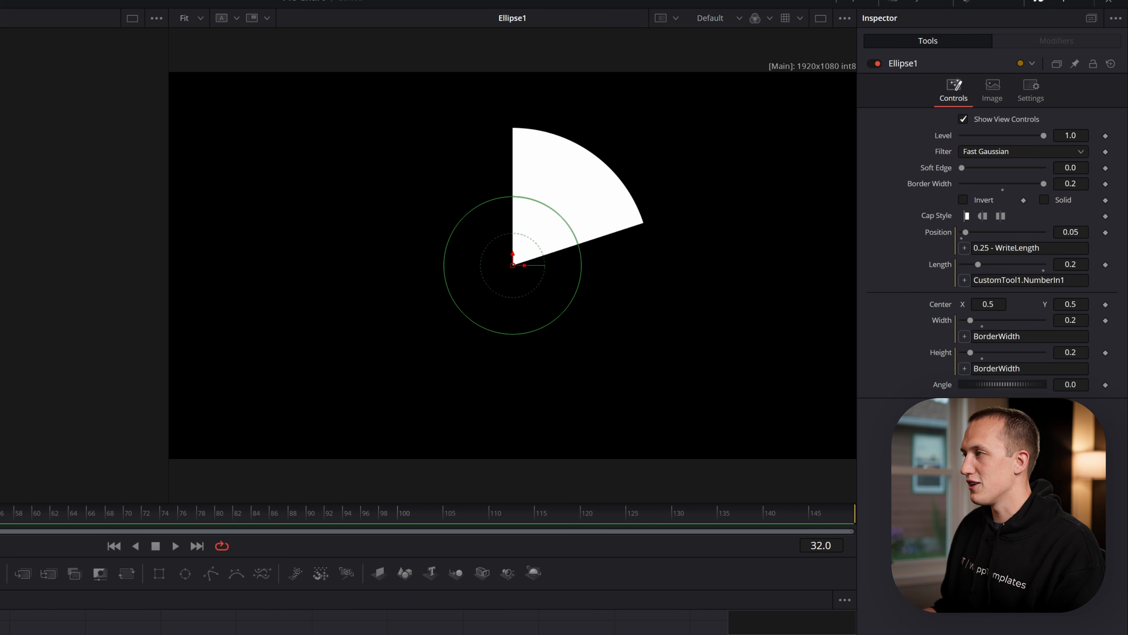
{"action": "left_click_drag", "start_coordinate": [1074, 280], "coordinate": [974, 280]}
{"action": "key", "text": "ctrl+c"}
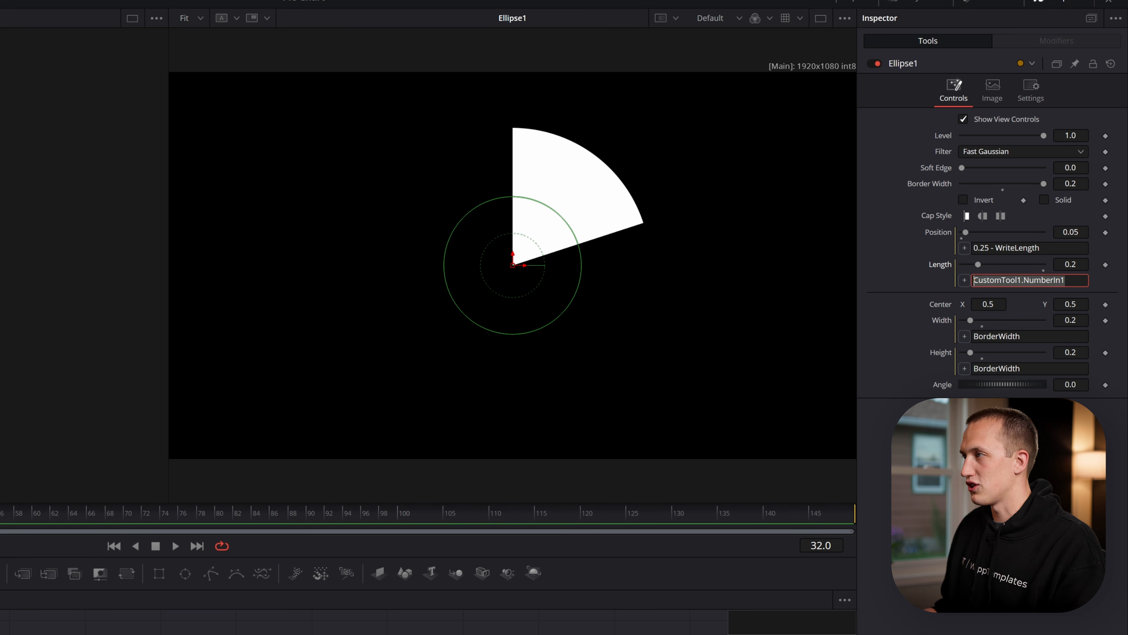
{"action": "left_click", "coordinate": [1077, 280]}
{"action": "type", "text": "/"}
{"action": "key", "text": "ctrl+v"}
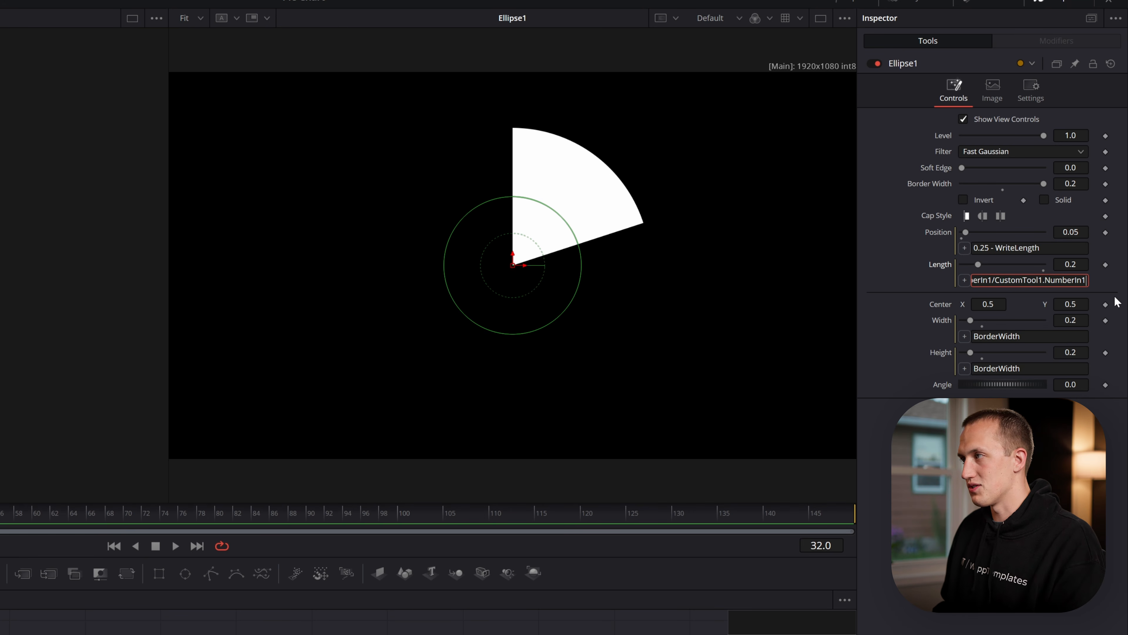
{"action": "key", "text": "BackSpace"}
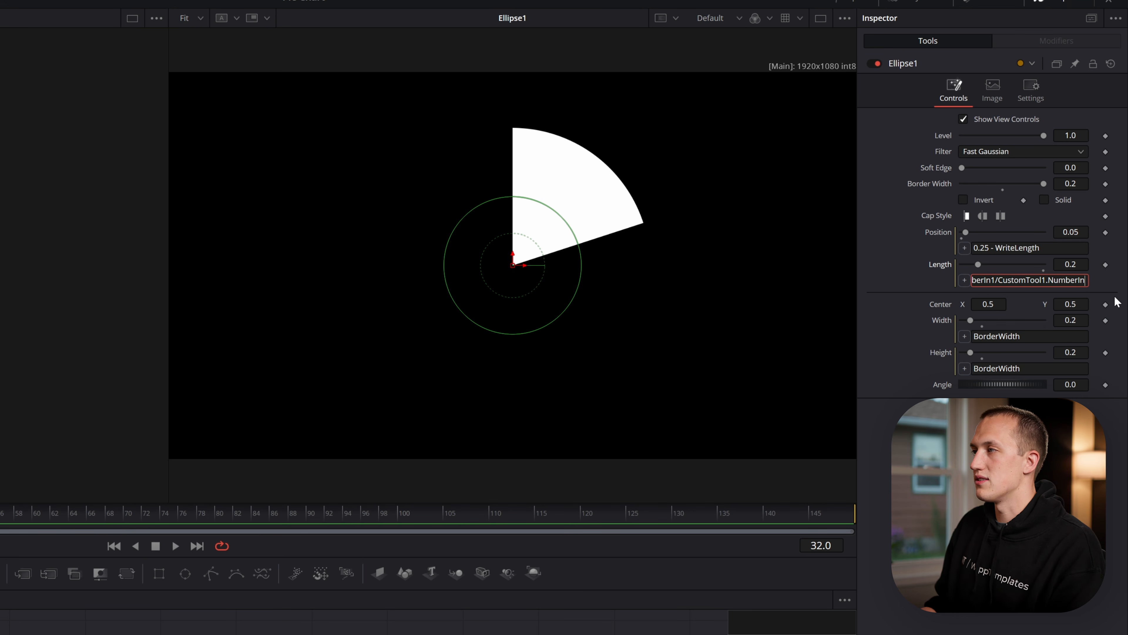
{"action": "type", "text": "6"}
{"action": "key", "text": "Tab"}
Test the slice by raising CustomTool1's Number In 1 to about 0.388, and undo the change
{"action": "left_click", "coordinate": [590, 633]}
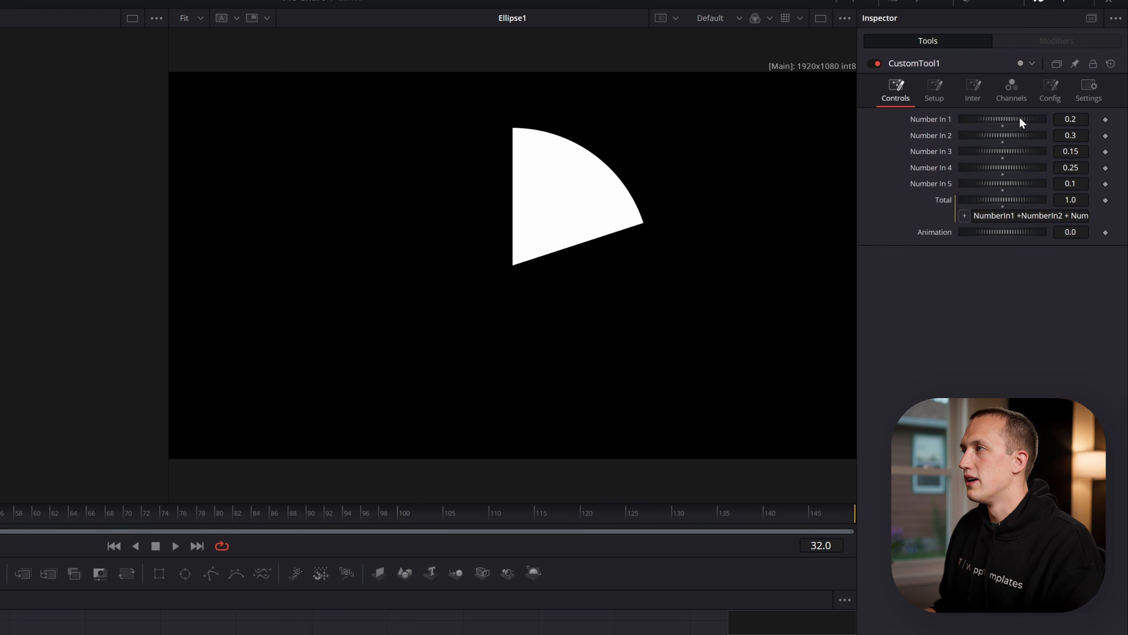
{"action": "mouse_move", "coordinate": [1020, 121]}
{"action": "left_mouse_down"}
{"action": "mouse_move", "coordinate": [1006, 117]}
{"action": "mouse_move", "coordinate": [1036, 118]}
{"action": "left_mouse_up"}
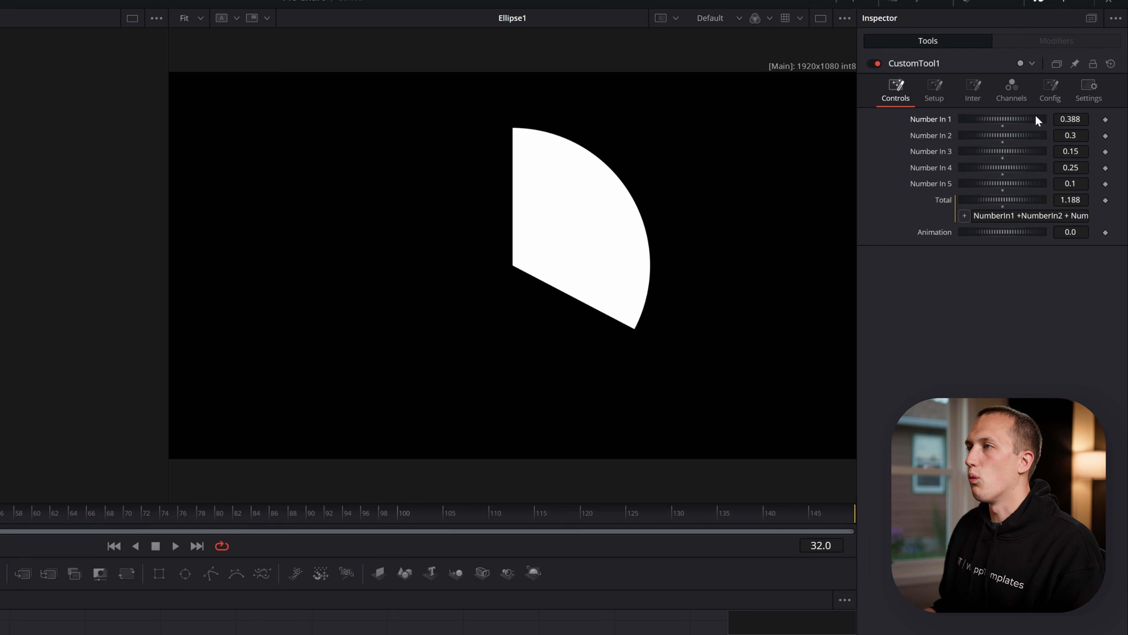
{"action": "key", "text": "ctrl+z"}
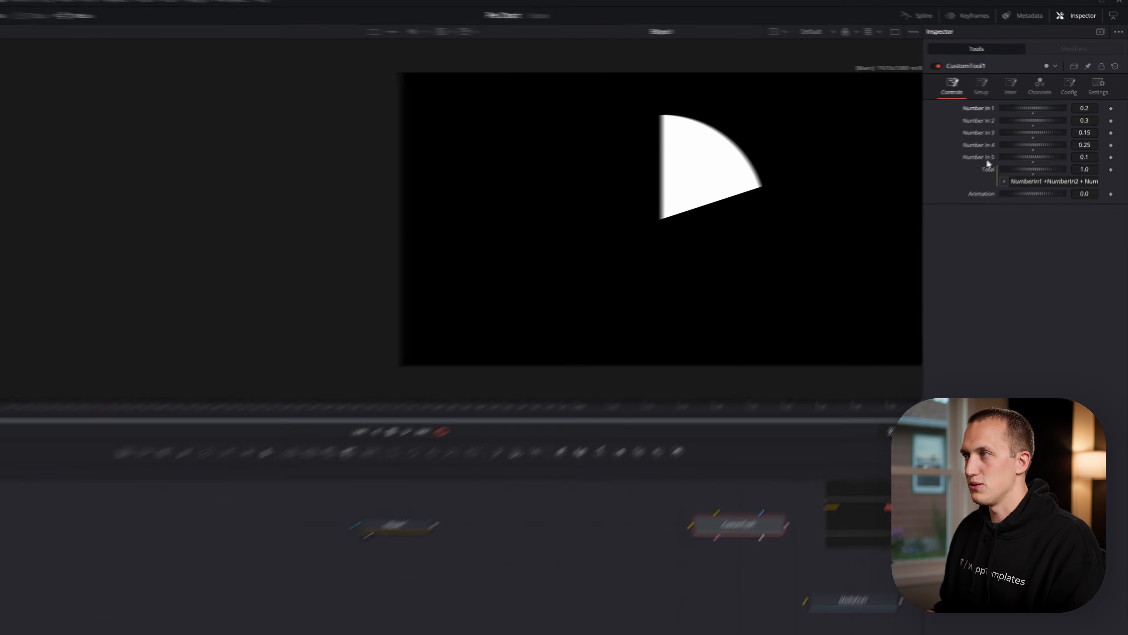
Add a Background node below Ellipse1, mask it with the ellipse, and display it in the second viewer
{"action": "left_click", "coordinate": [429, 494]}
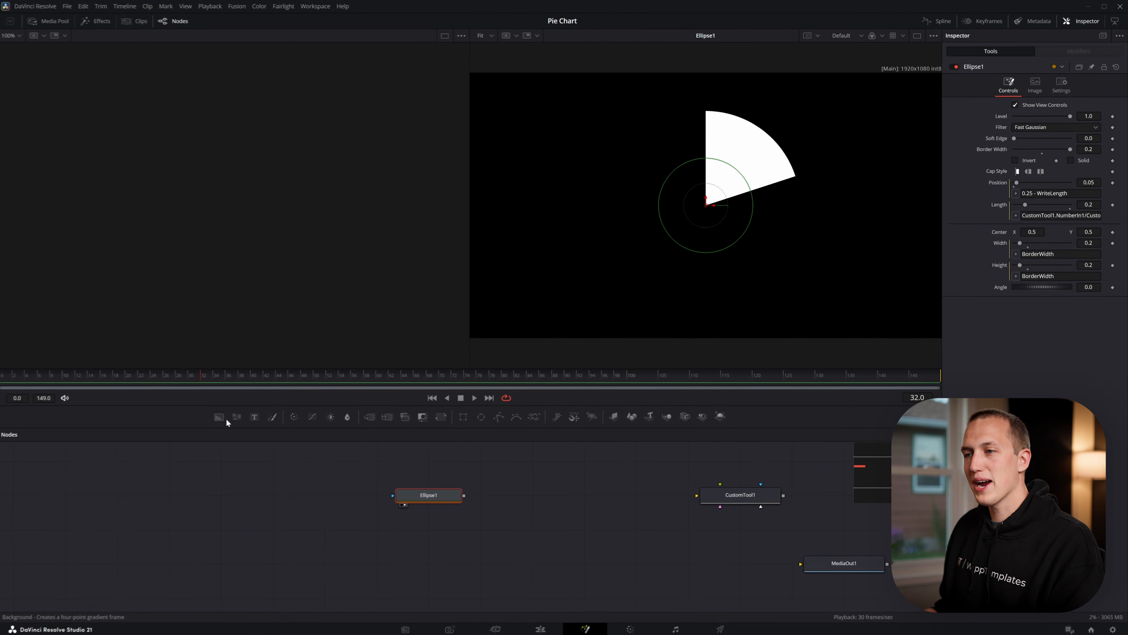
{"action": "left_click_drag", "start_coordinate": [224, 418], "coordinate": [429, 526]}
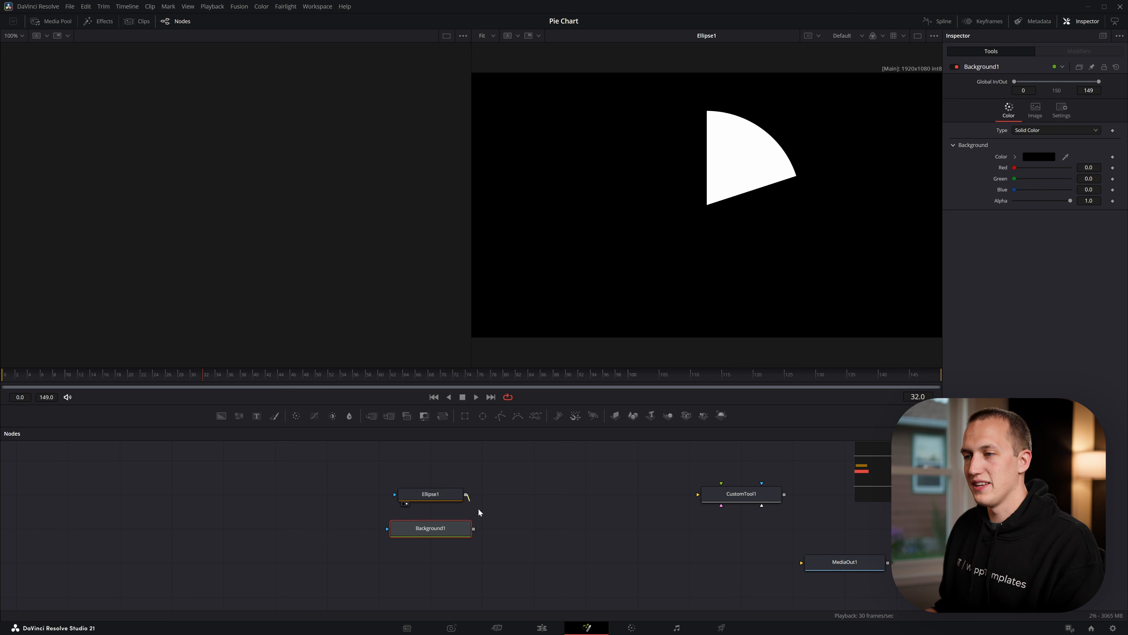
{"action": "left_click_drag", "start_coordinate": [466, 494], "coordinate": [461, 535]}
{"action": "key", "text": "2"}
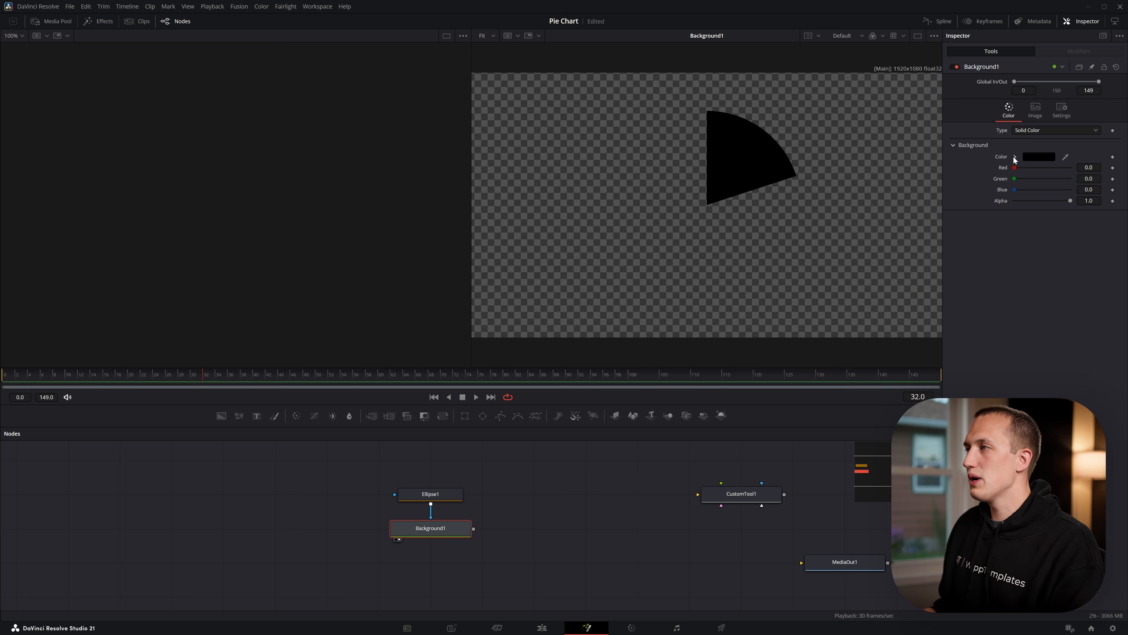
Expand the Background node's color picker and choose a new fill color for the slice
{"action": "left_click", "coordinate": [1015, 156]}
{"action": "left_click", "coordinate": [1069, 179]}
{"action": "left_click_drag", "start_coordinate": [1068, 178], "coordinate": [1072, 171]}
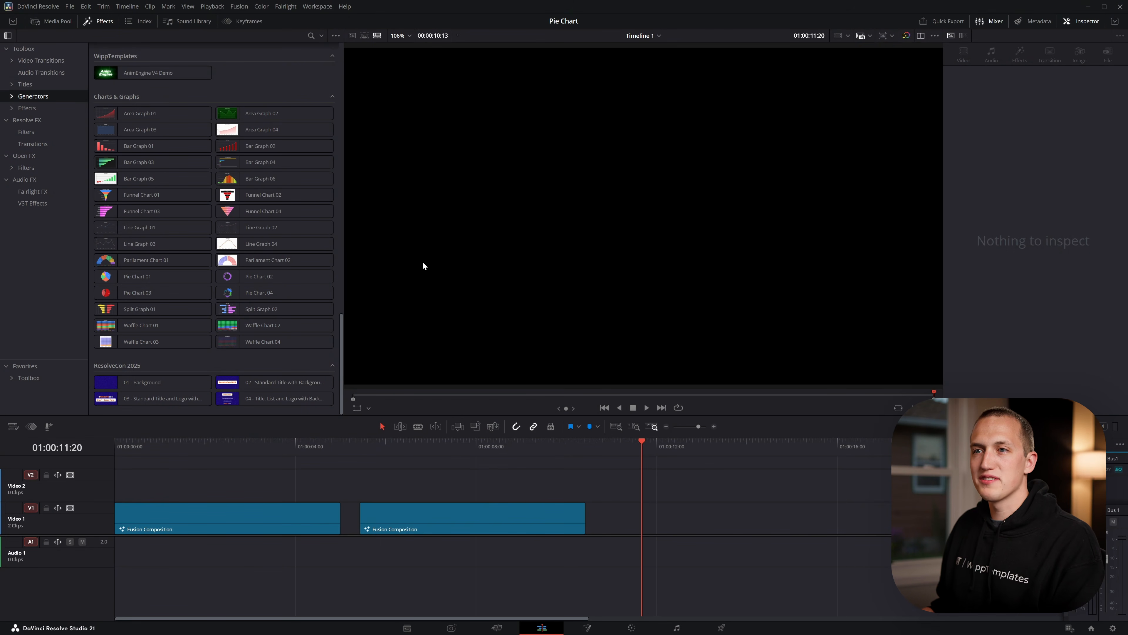
Place the Pie Chart 01 generator on the Video 1 track after the Fusion compositions and play its animation
{"action": "left_click", "coordinate": [180, 305]}
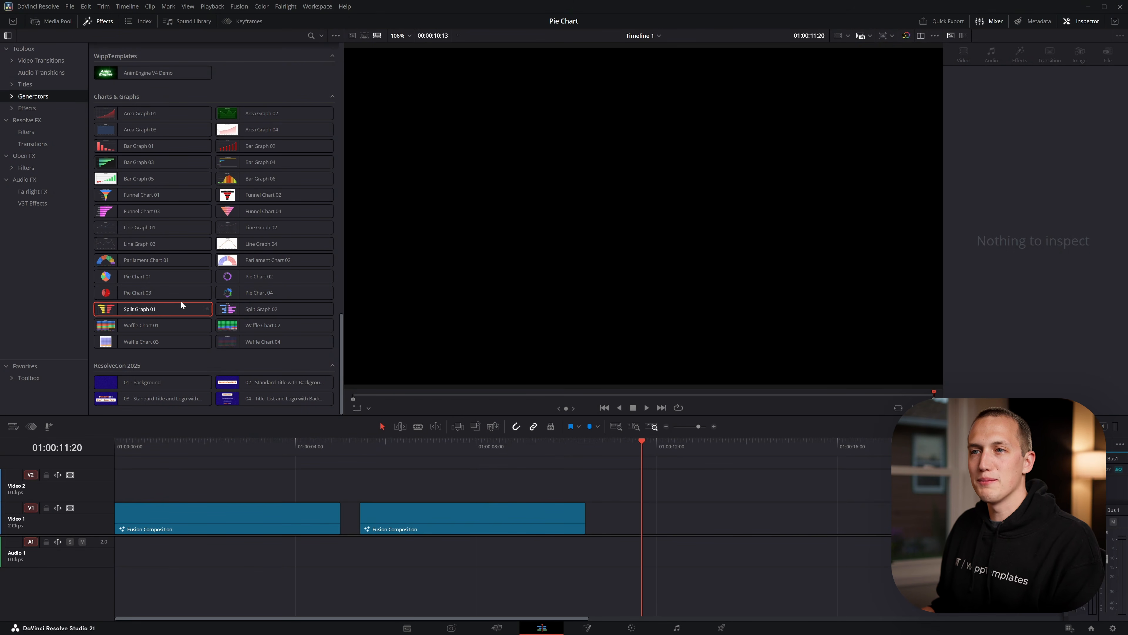
{"action": "left_click_drag", "start_coordinate": [141, 278], "coordinate": [729, 516]}
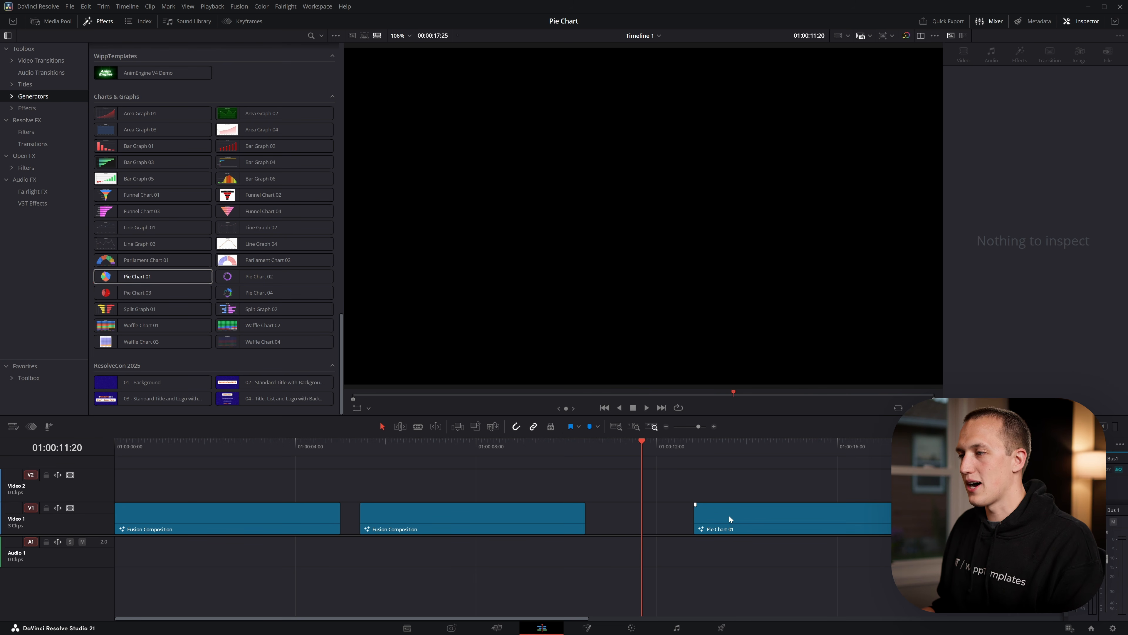
{"action": "left_click", "coordinate": [697, 442]}
{"action": "key", "text": "space"}
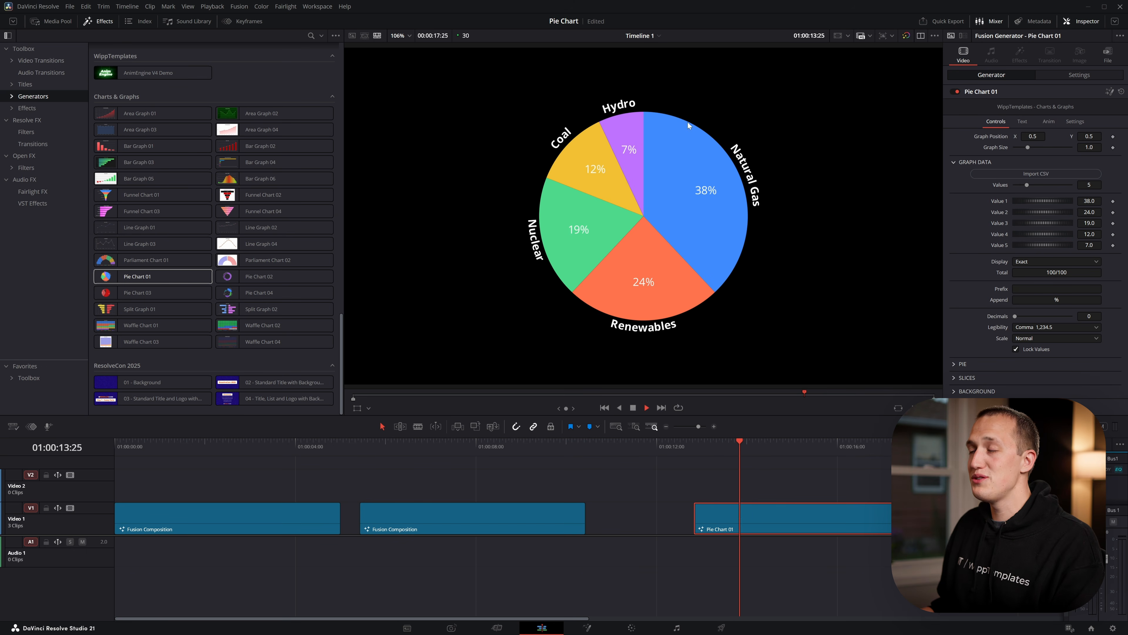
{"action": "key", "text": "space"}
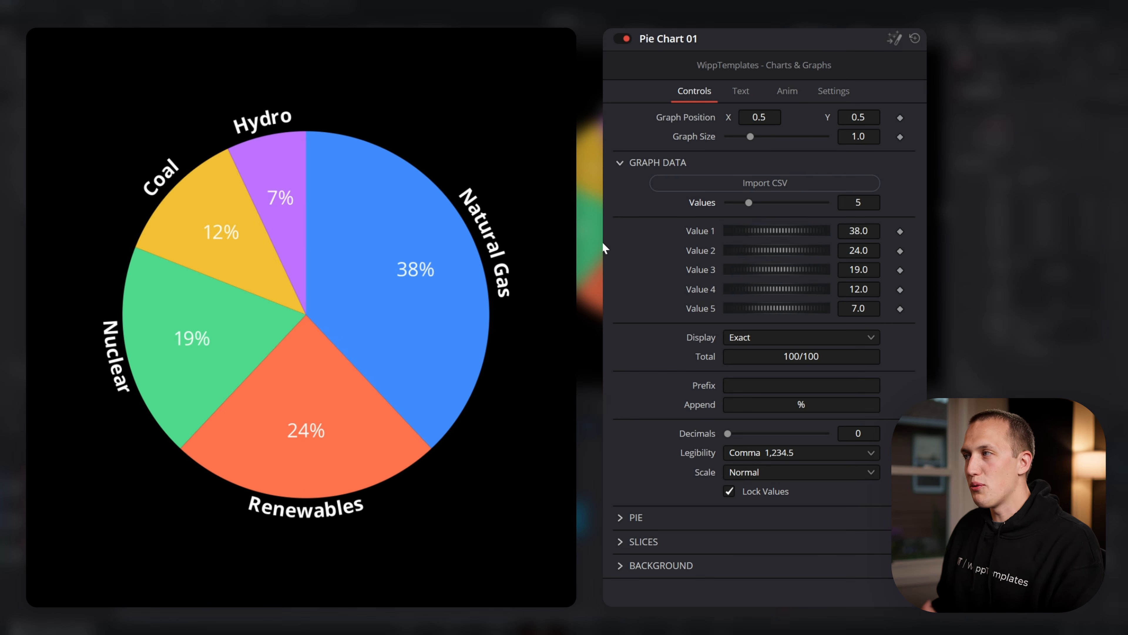
Try 13 values in the Pie Chart 01 graph data, reset to 5, and lower Value 1 to about 25.7
{"action": "left_click_drag", "start_coordinate": [749, 202], "coordinate": [789, 202]}
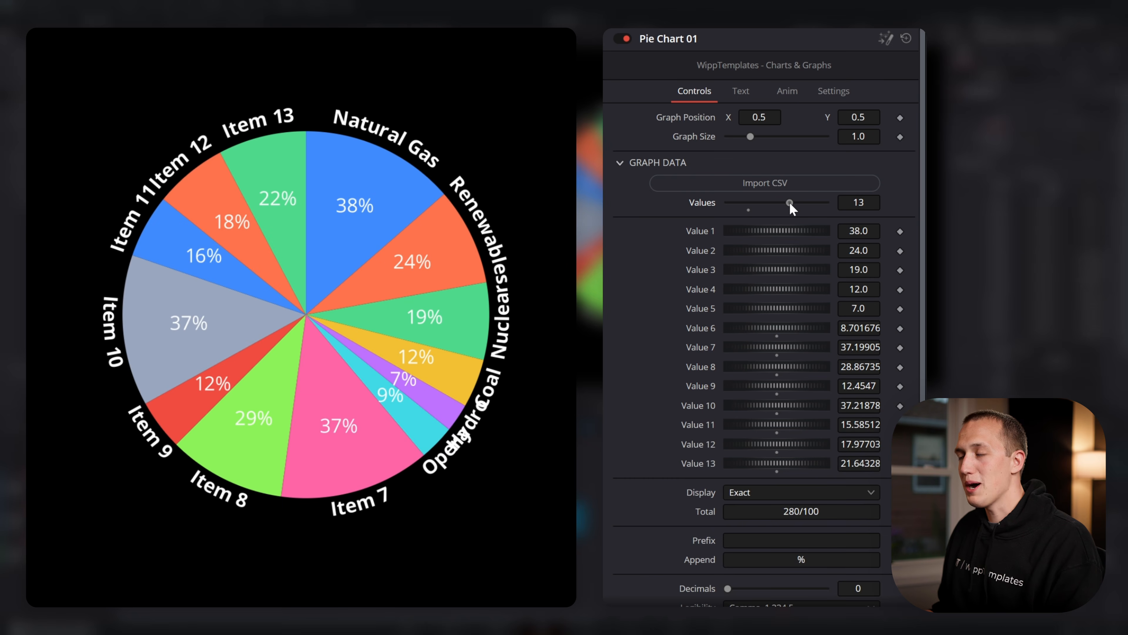
{"action": "left_click", "coordinate": [749, 209]}
{"action": "mouse_move", "coordinate": [797, 230]}
{"action": "left_mouse_down"}
{"action": "mouse_move", "coordinate": [761, 231]}
{"action": "mouse_move", "coordinate": [834, 230]}
{"action": "mouse_move", "coordinate": [777, 229]}
{"action": "left_mouse_up"}
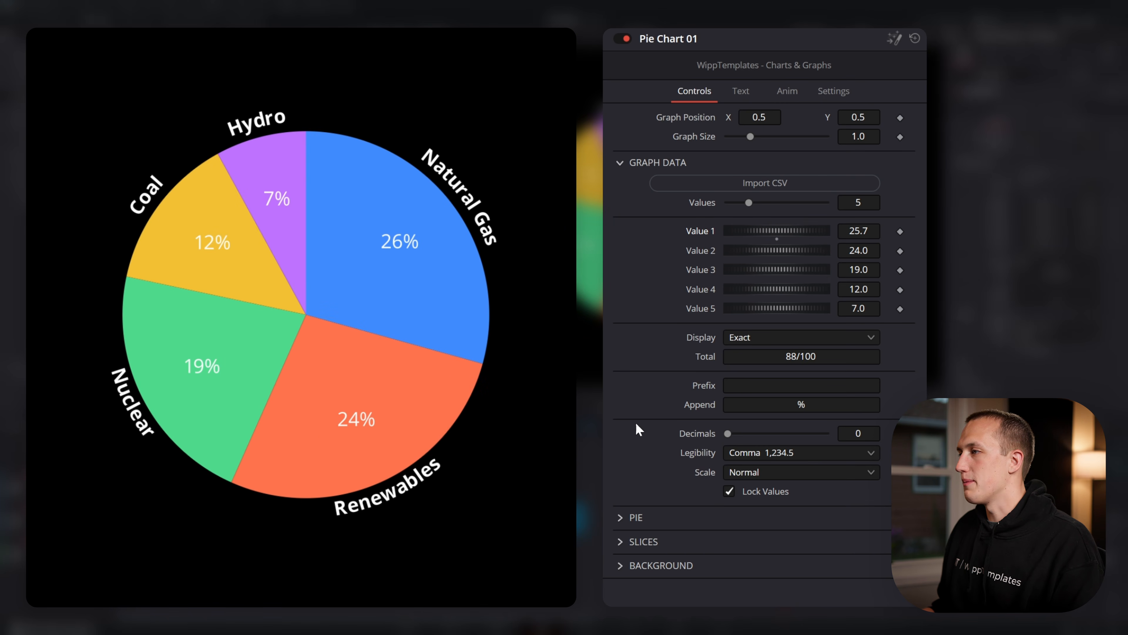
Try the pie's display modes in the PIE settings and use Separated with a separation of 6.0
{"action": "left_click", "coordinate": [622, 517]}
{"action": "scroll", "coordinate": [683, 513], "scroll_direction": "down", "scroll_amount": 5}
{"action": "left_click", "coordinate": [758, 215]}
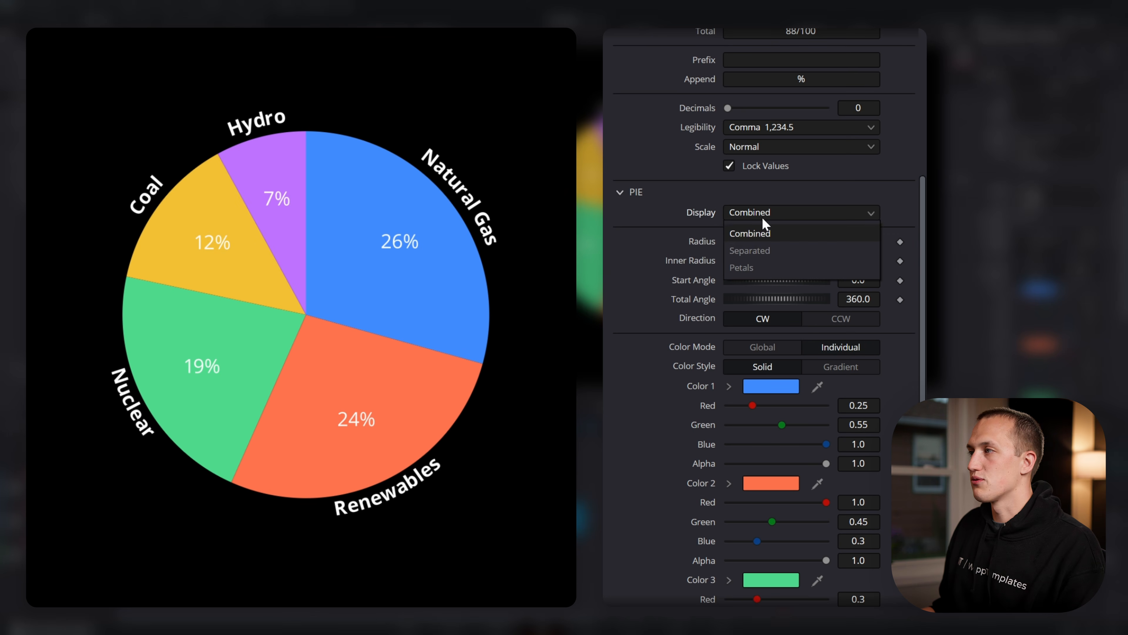
{"action": "left_click", "coordinate": [760, 248]}
{"action": "left_click", "coordinate": [757, 213]}
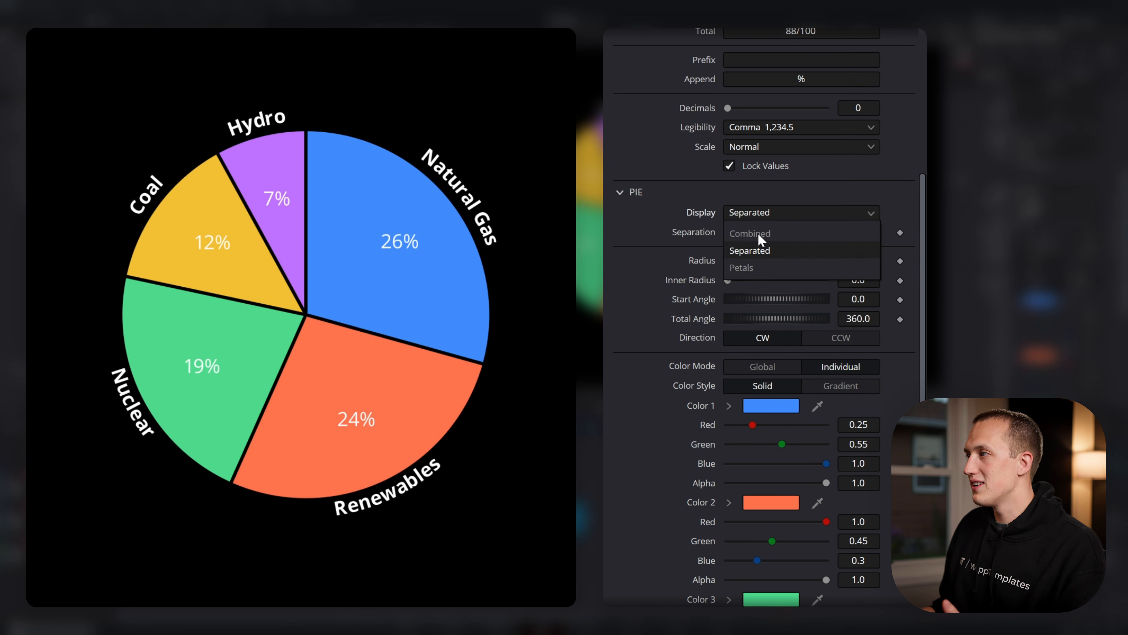
{"action": "left_click", "coordinate": [761, 266]}
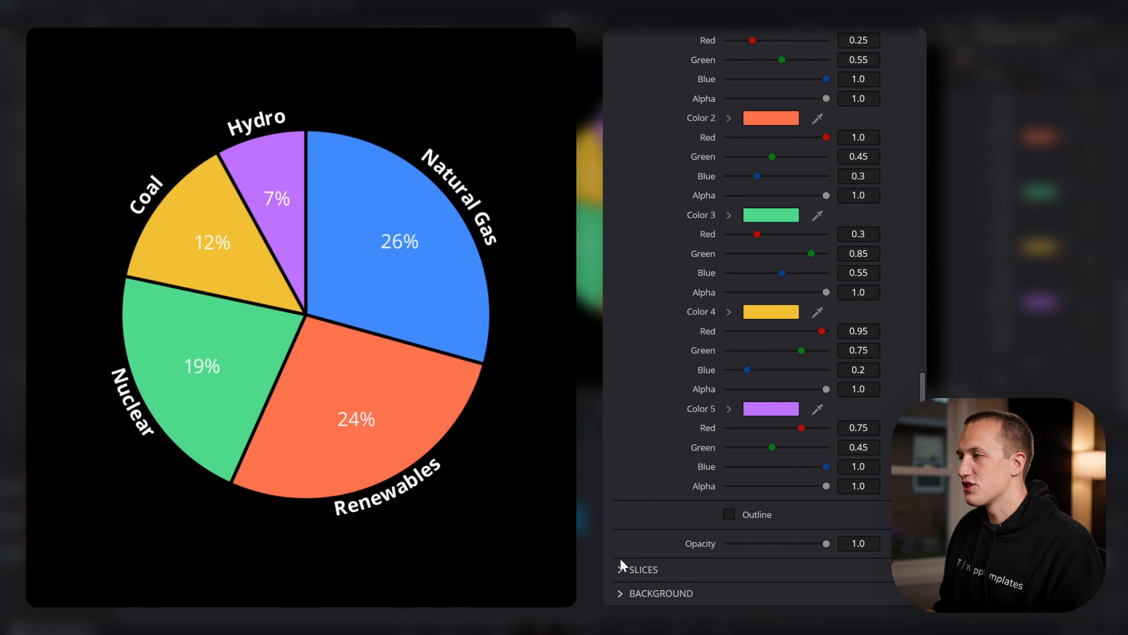
Make the first slice stand out in the SLICES settings with a push of about 74.8 and a scale of about 1.512
{"action": "left_click", "coordinate": [621, 568]}
{"action": "scroll", "coordinate": [773, 381], "scroll_direction": "down", "scroll_amount": 5}
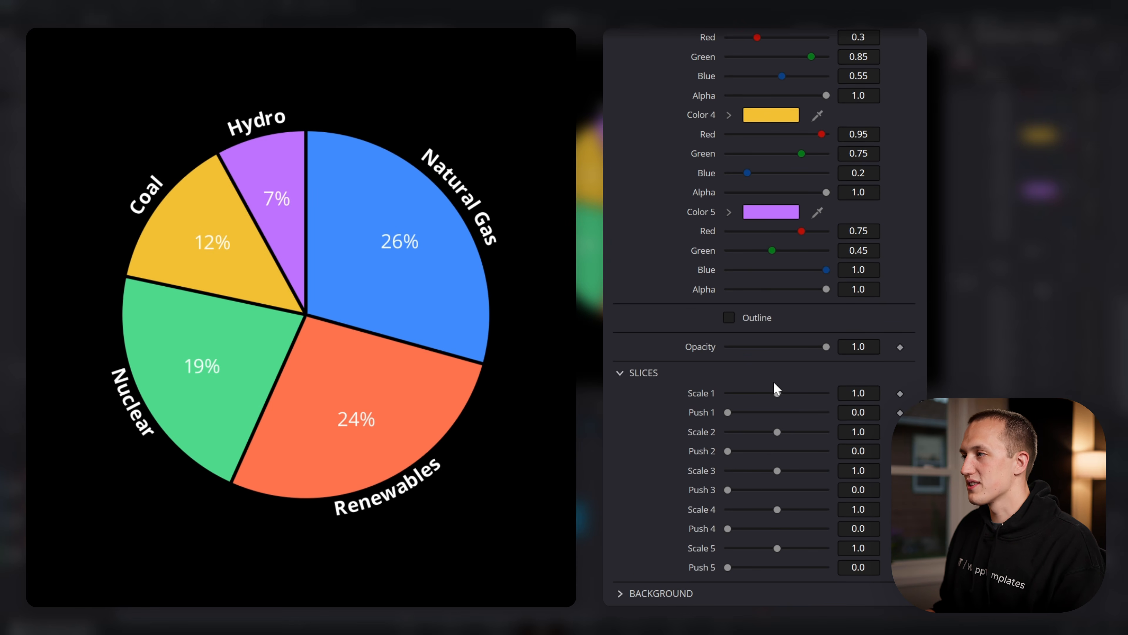
{"action": "left_click_drag", "start_coordinate": [728, 412], "coordinate": [805, 395]}
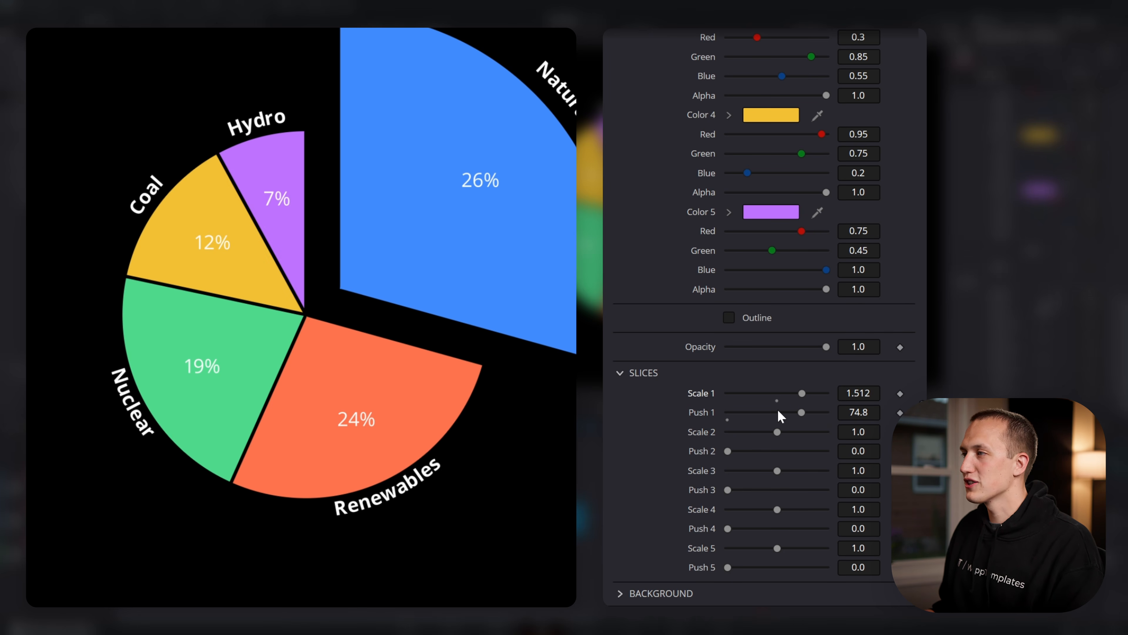
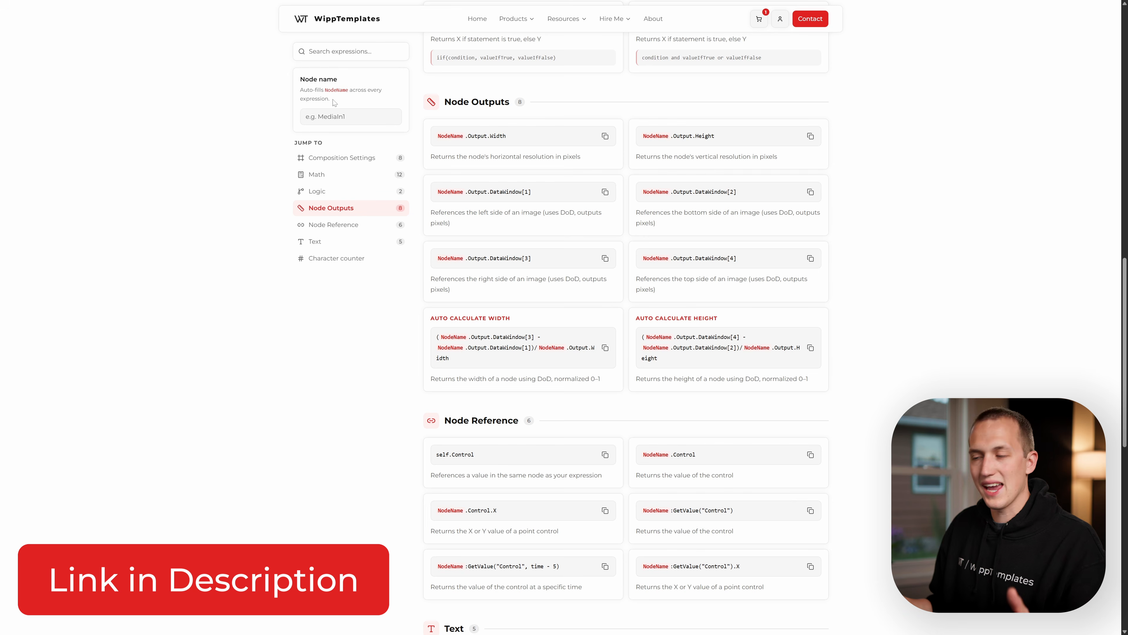
Copy the Length expression from Ellipse1 and apply it as the expression for Text1's text, CustomTool1.NumberIn1/CustomTool1.NumberIn7
{"action": "scroll", "coordinate": [617, 247], "scroll_direction": "down", "scroll_amount": 9}
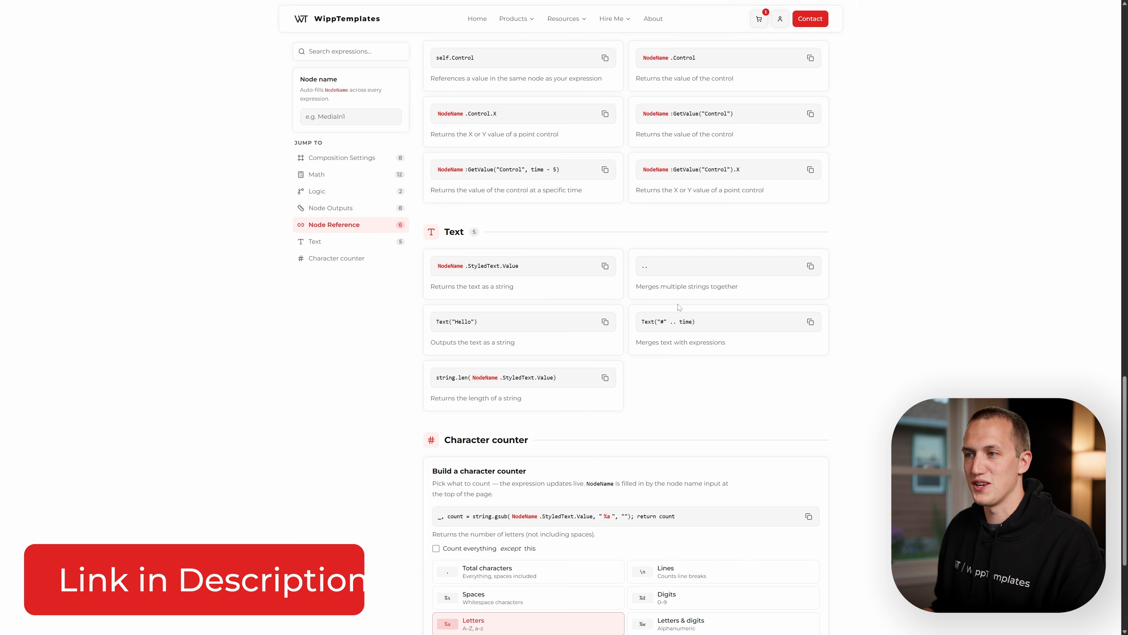
{"action": "scroll", "coordinate": [679, 307], "scroll_direction": "up", "scroll_amount": 20}
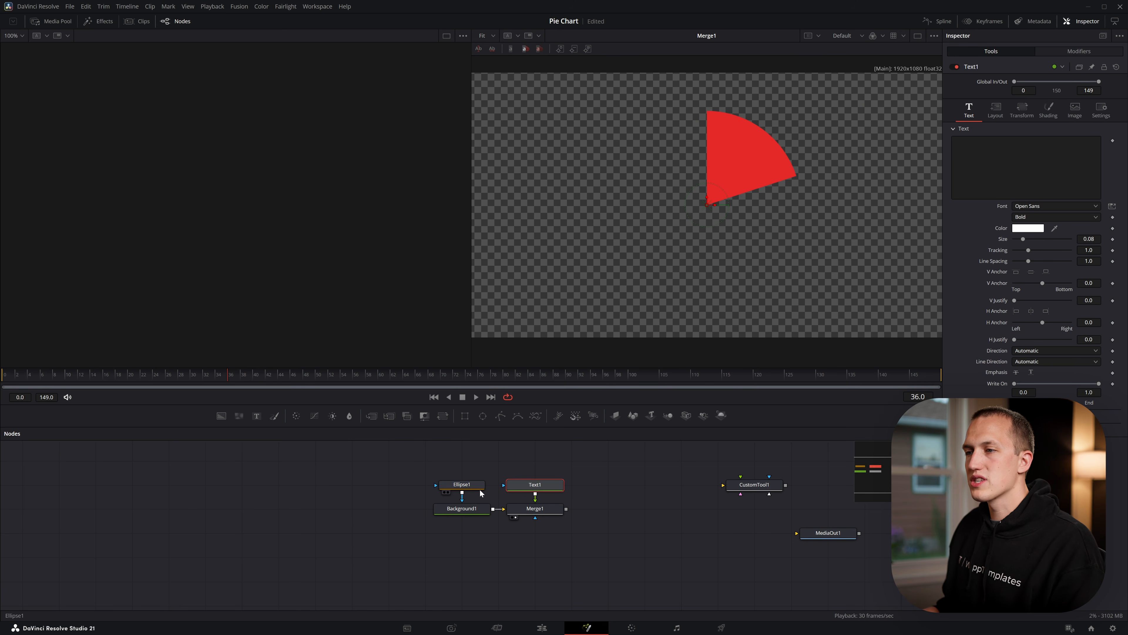
{"action": "left_click", "coordinate": [477, 485]}
{"action": "left_click", "coordinate": [1084, 215]}
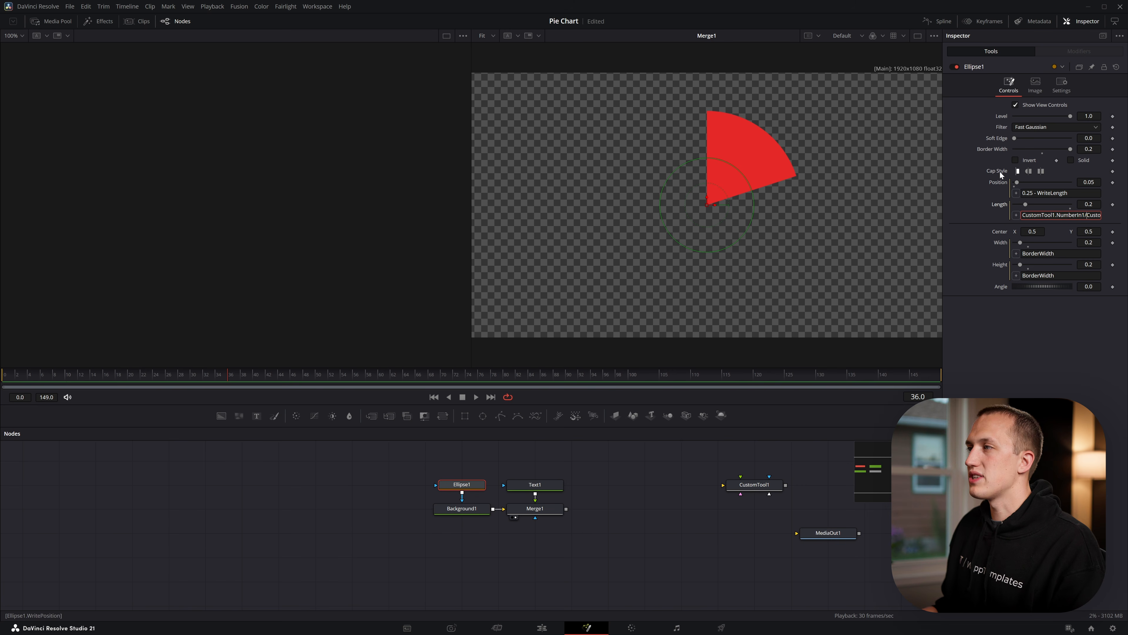
{"action": "key", "text": "ctrl+a"}
{"action": "key", "text": "ctrl+c"}
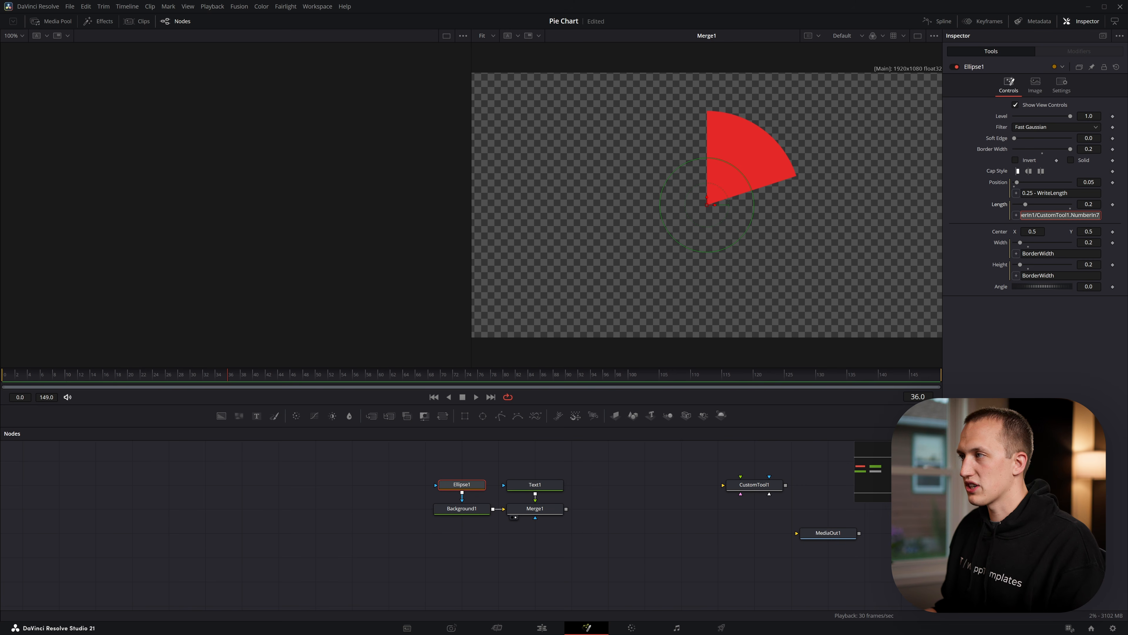
{"action": "left_click", "coordinate": [549, 488]}
{"action": "right_click", "coordinate": [1013, 160]}
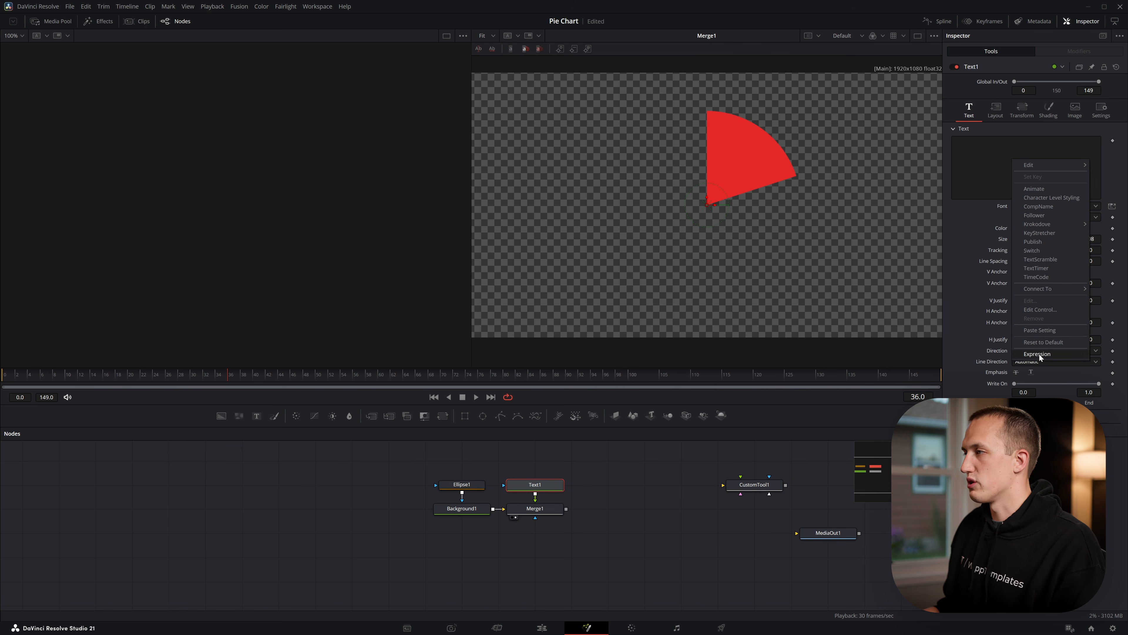
{"action": "left_click", "coordinate": [1040, 355]}
{"action": "key", "text": "ctrl+v"}
{"action": "key", "text": "Return"}
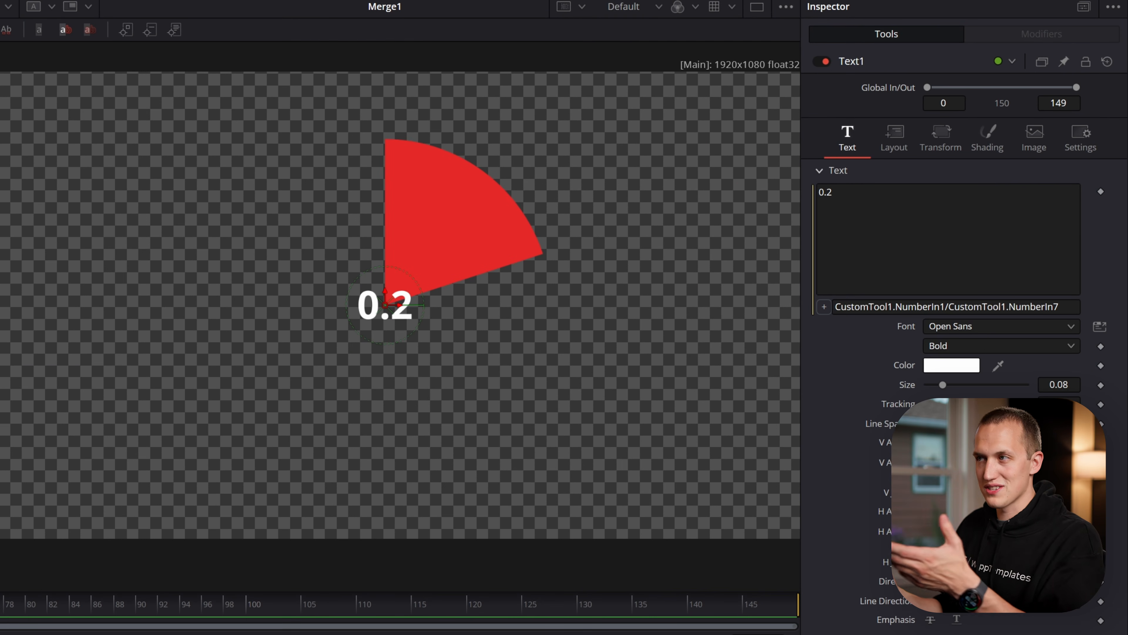
Multiply Text1's text expression by 100 so the label gives a percentage
{"action": "left_click", "coordinate": [1064, 307]}
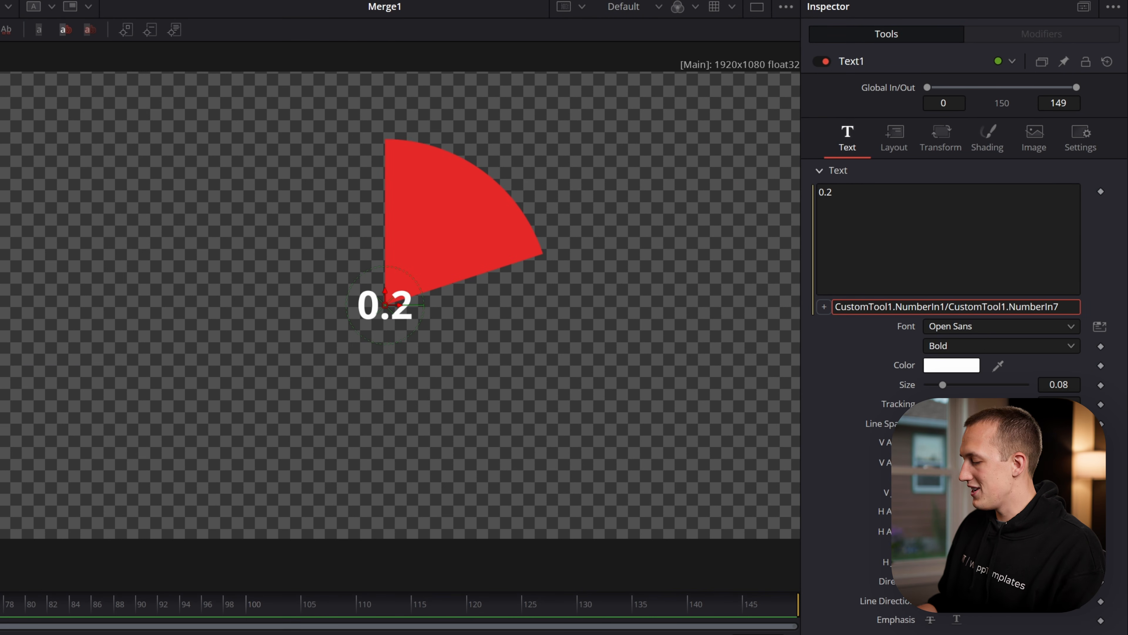
{"action": "type", "text": "*100"}
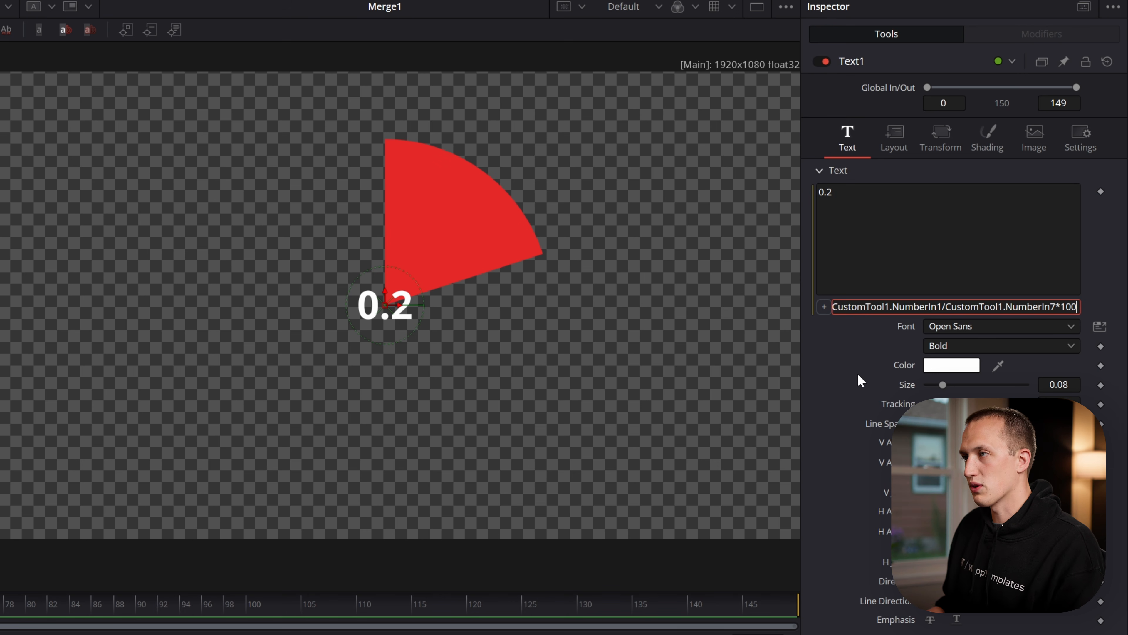
{"action": "key", "text": "Tab"}
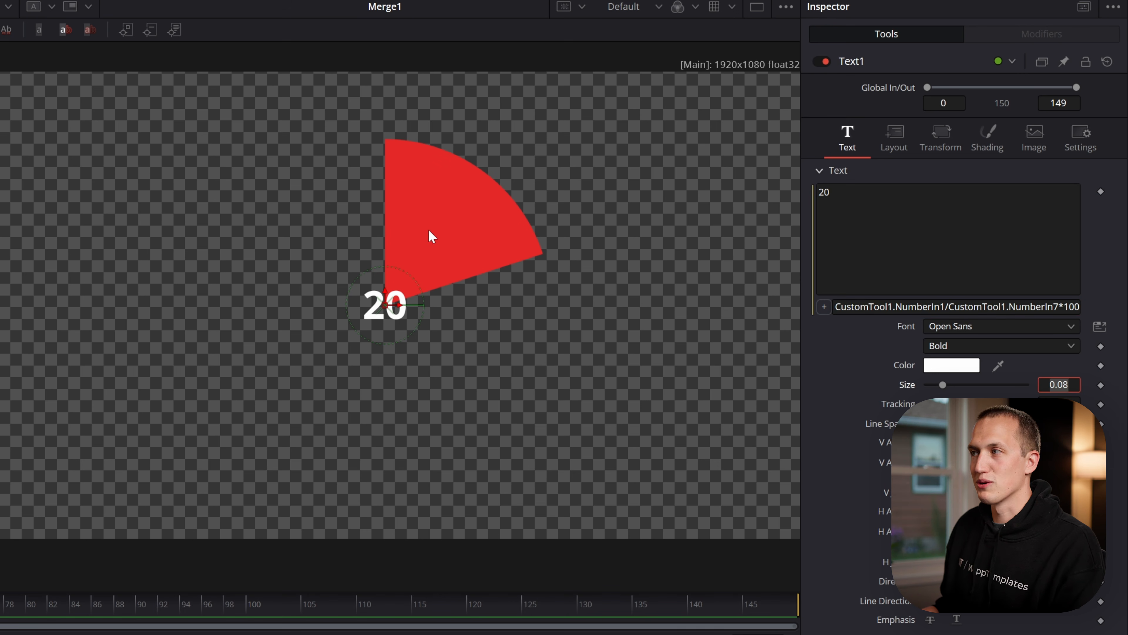
Look up the string-merging operator in the web expression reference and append .. "%" to Text1's text expression
{"action": "left_click", "coordinate": [1120, 294]}
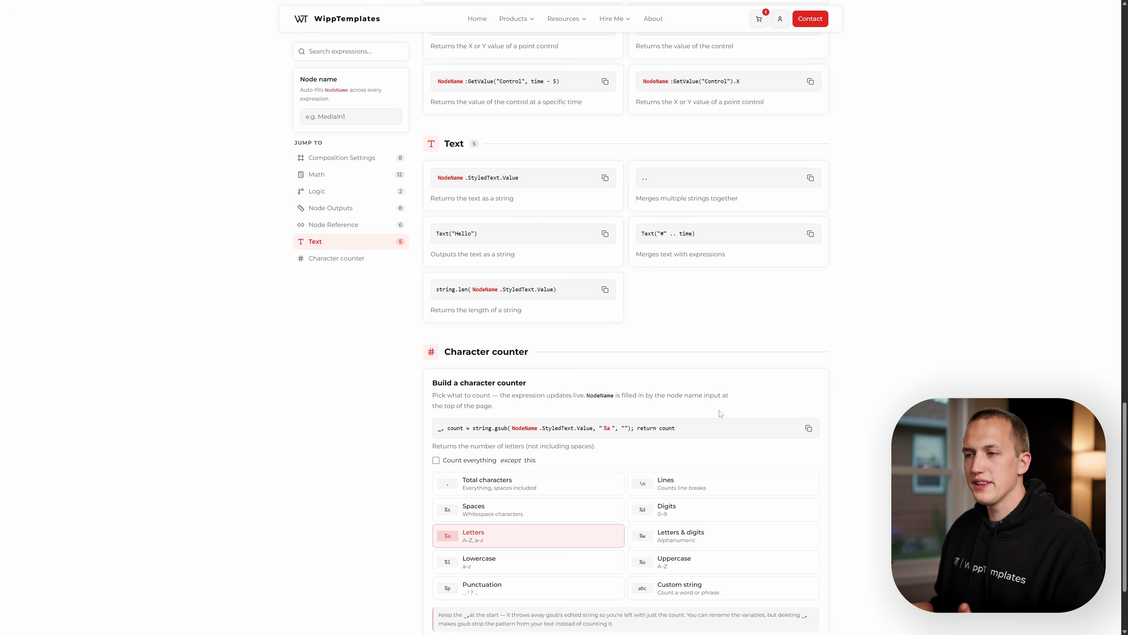
{"action": "scroll", "coordinate": [706, 407], "scroll_direction": "down", "scroll_amount": 1}
{"action": "scroll", "coordinate": [545, 127], "scroll_direction": "up", "scroll_amount": 2}
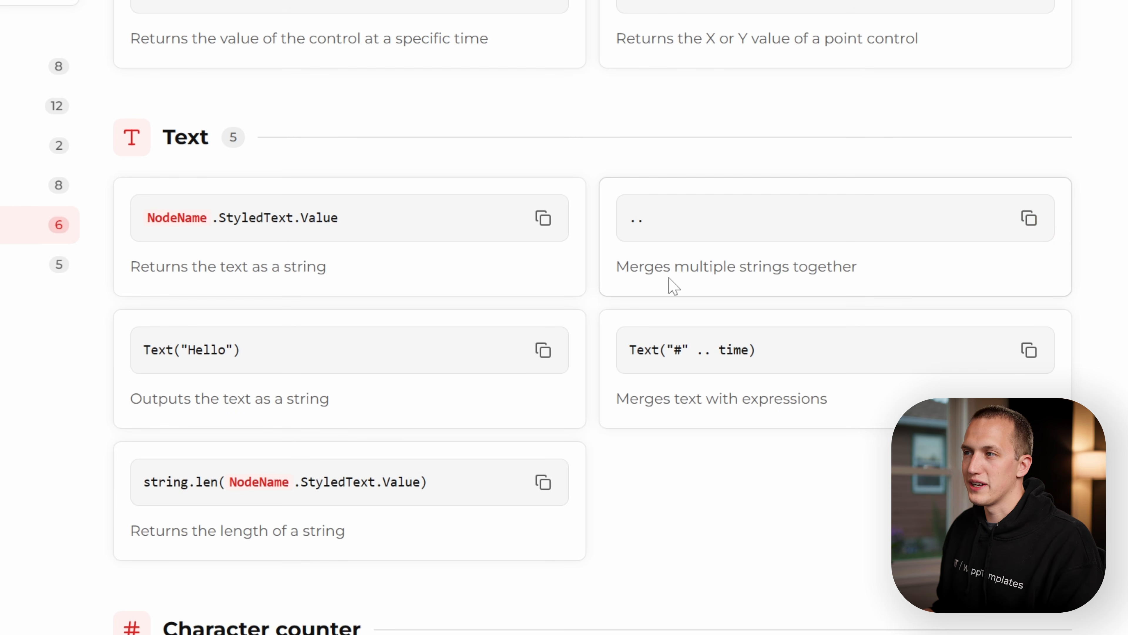
{"action": "left_click_drag", "start_coordinate": [618, 268], "coordinate": [872, 289]}
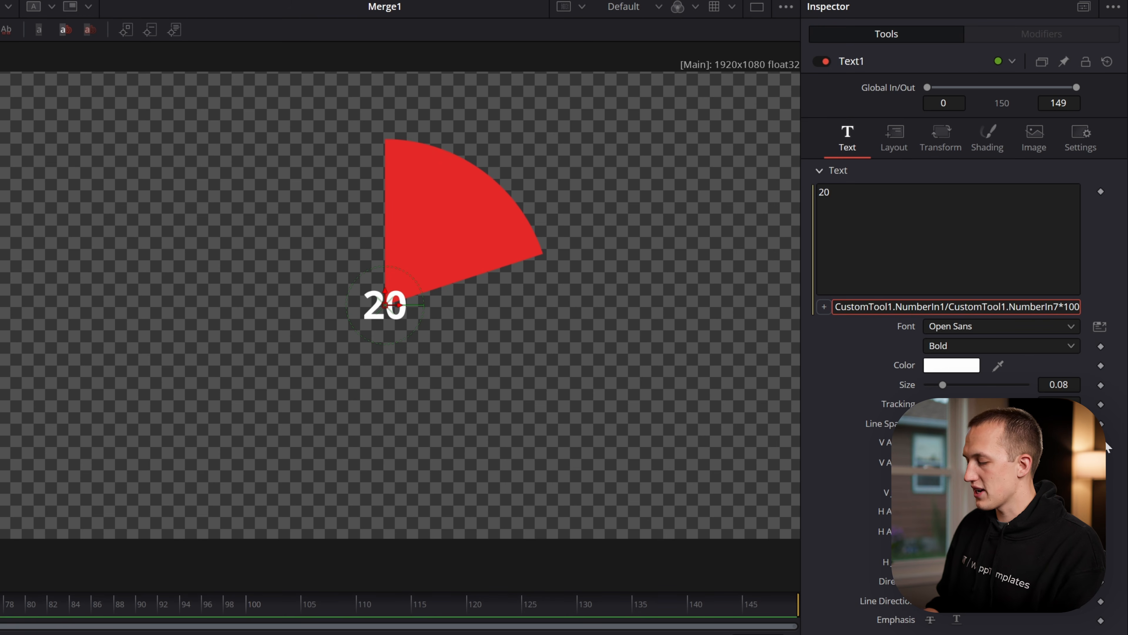
{"action": "key", "text": "End"}
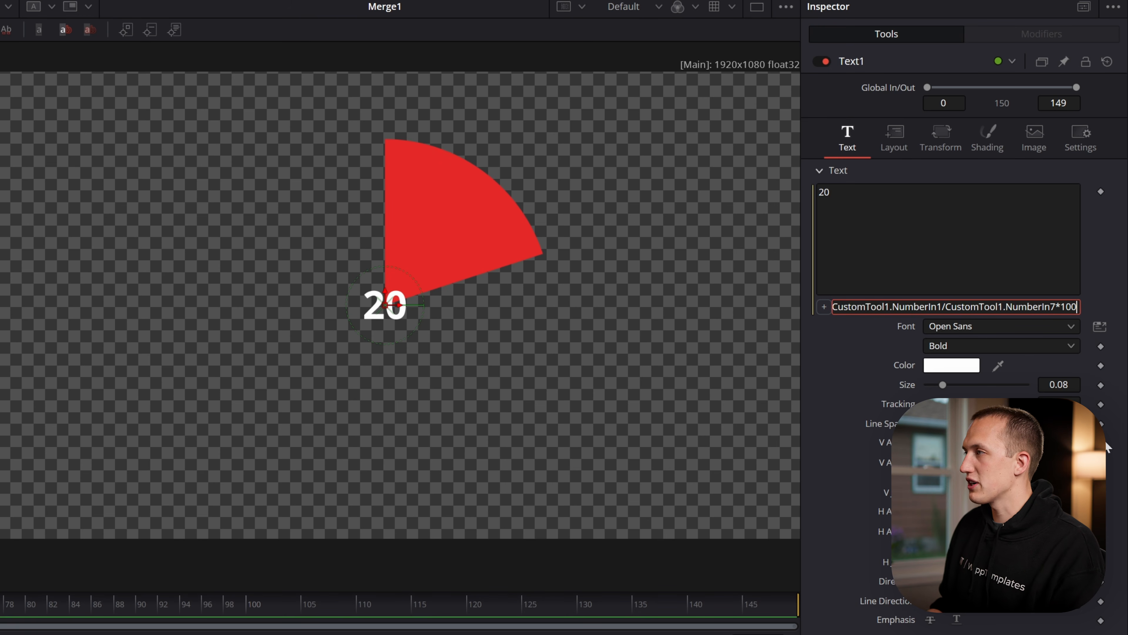
{"action": "type", "text": ".."}
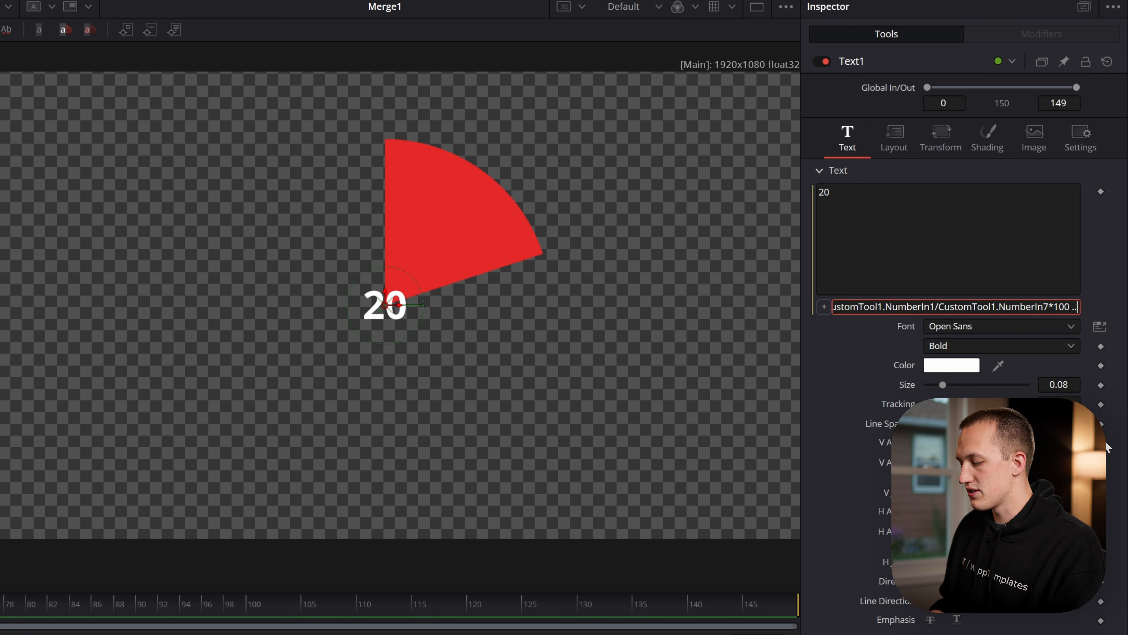
{"action": "type", "text": " \"\""}
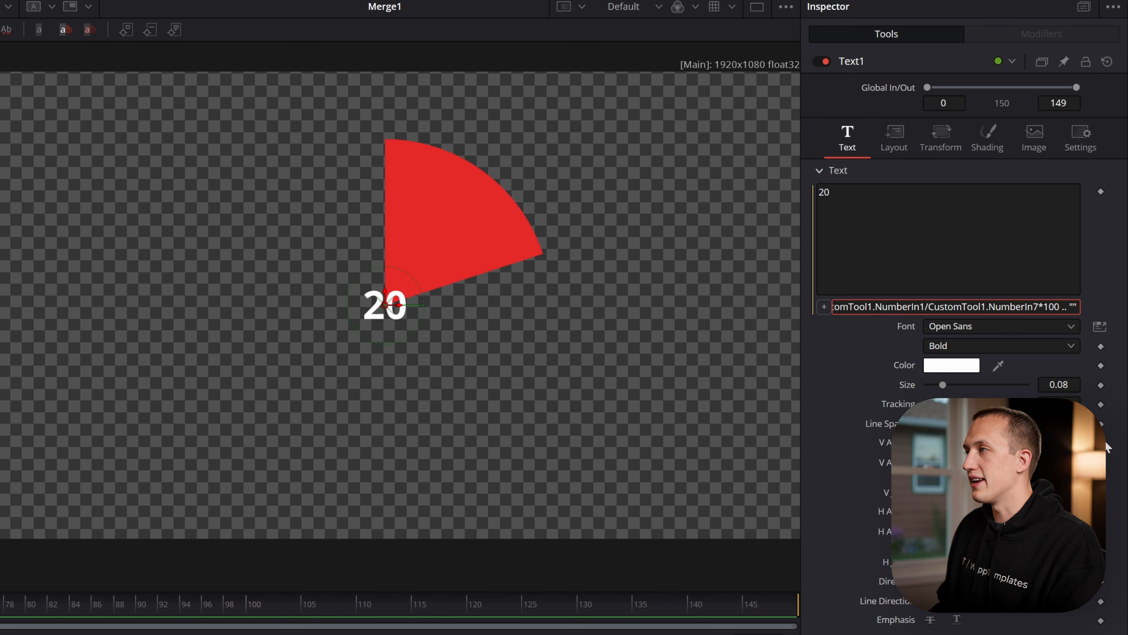
{"action": "type", "text": "%"}
{"action": "key", "text": "Tab"}
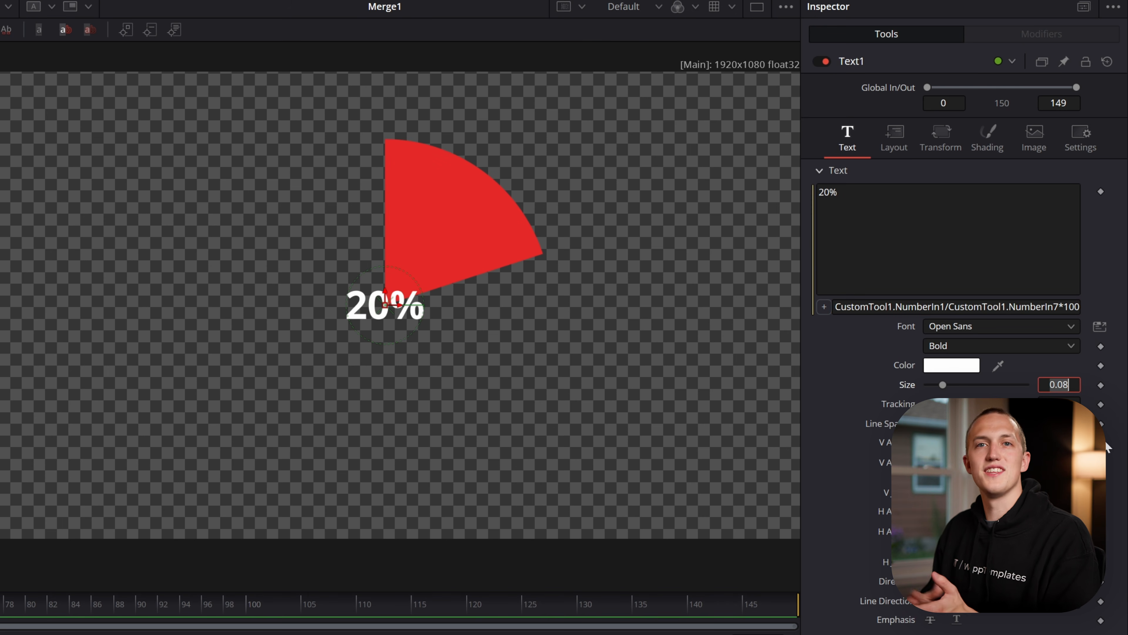
{"action": "key", "text": "shift+Tab"}
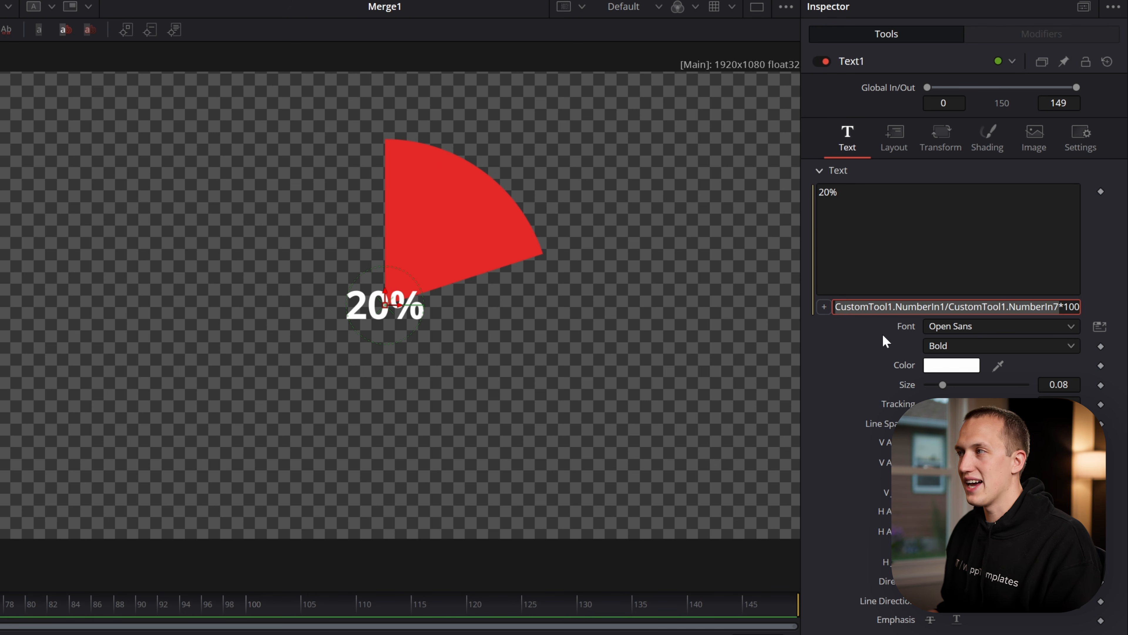
{"action": "key", "text": "End"}
{"action": "type", "text": ".. \"%\""}
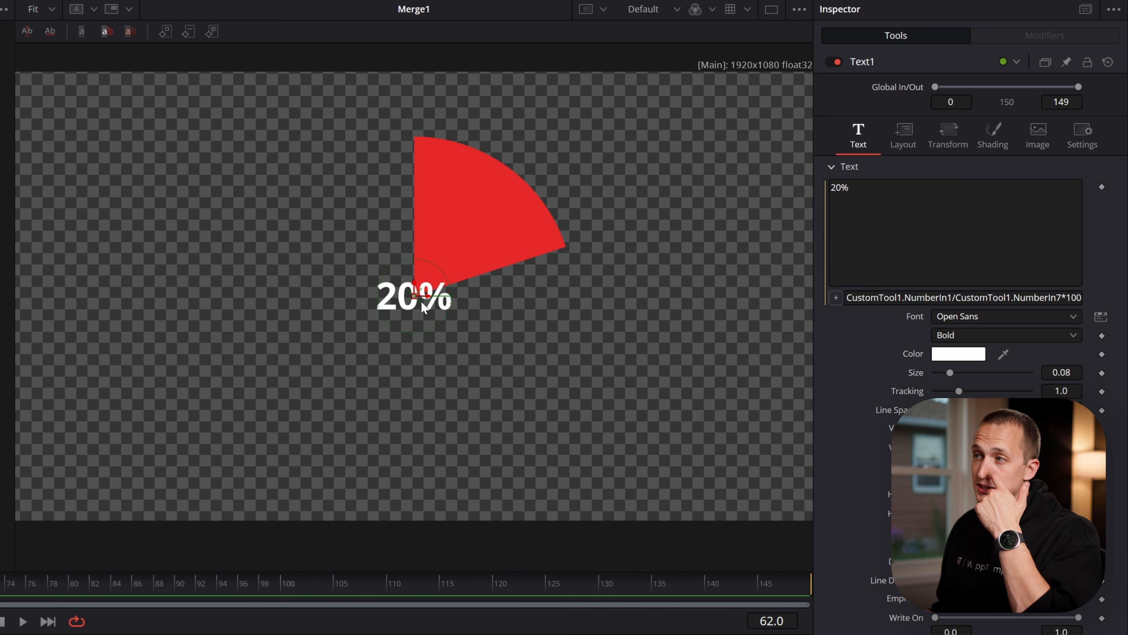
Modify Text1's layout center with a Vector Result and open that modifier's controls
{"action": "left_click_drag", "start_coordinate": [413, 304], "coordinate": [470, 230]}
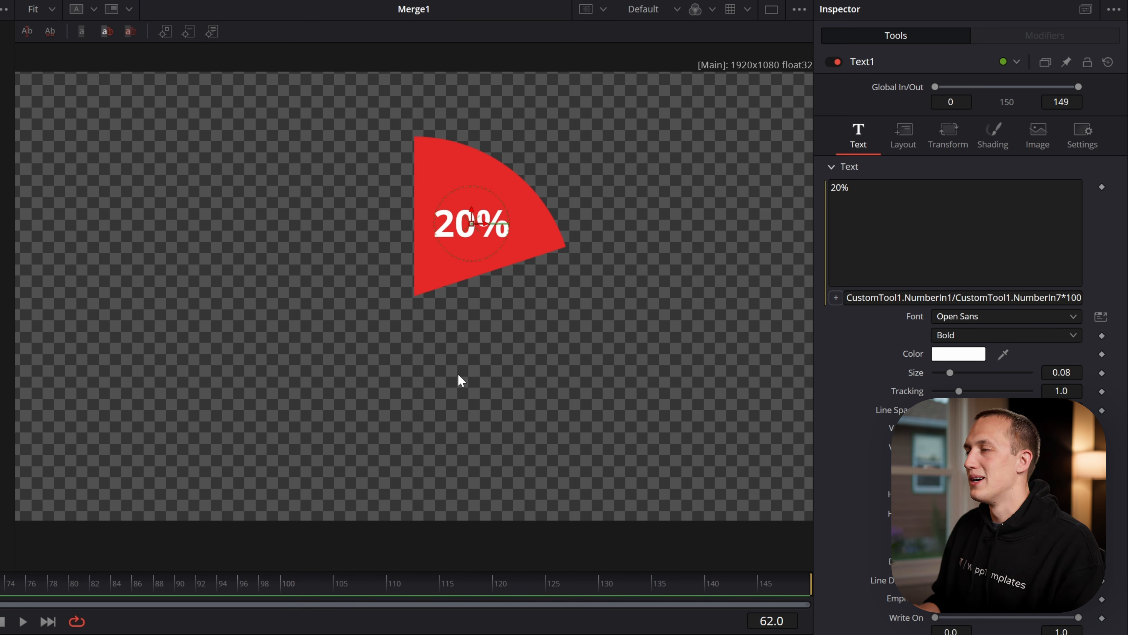
{"action": "key", "text": "ctrl+z"}
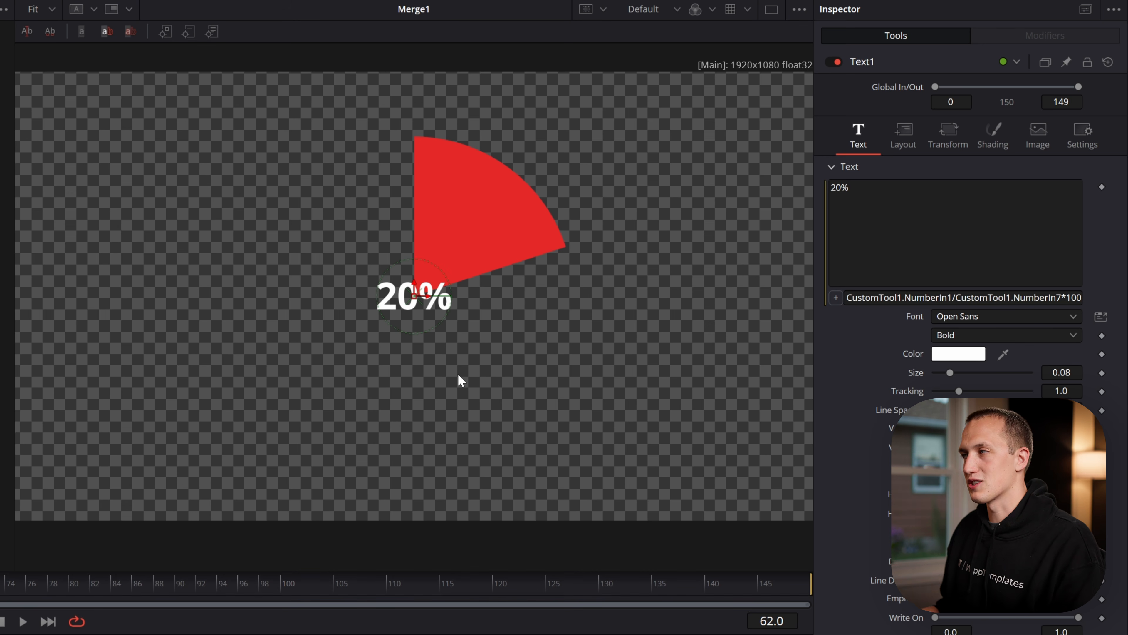
{"action": "left_click", "coordinate": [906, 147]}
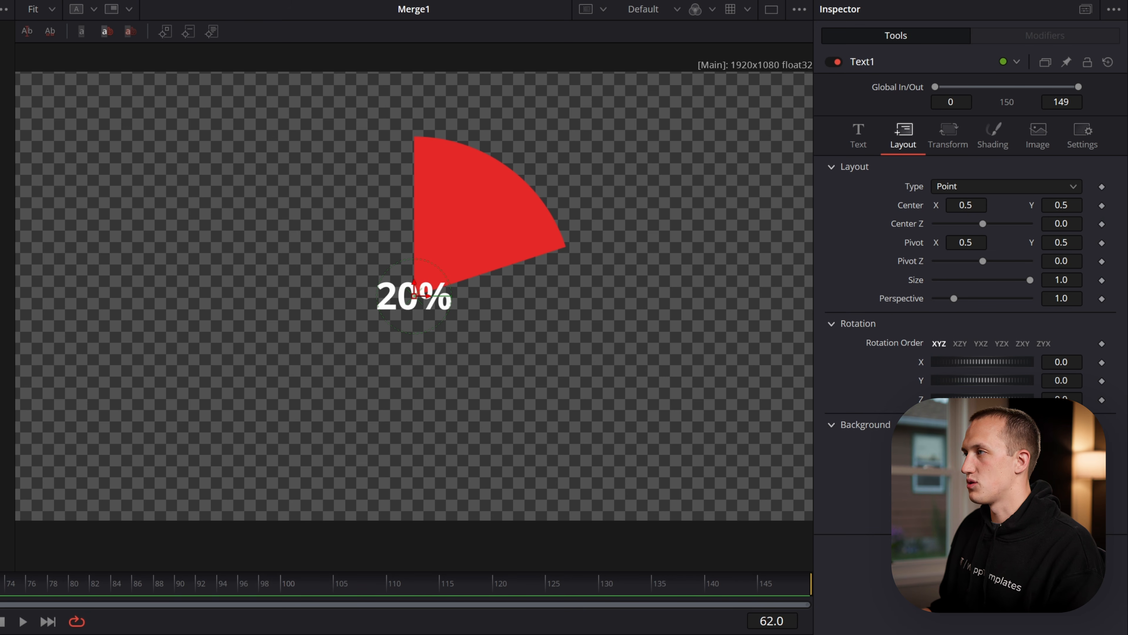
{"action": "right_click", "coordinate": [910, 202]}
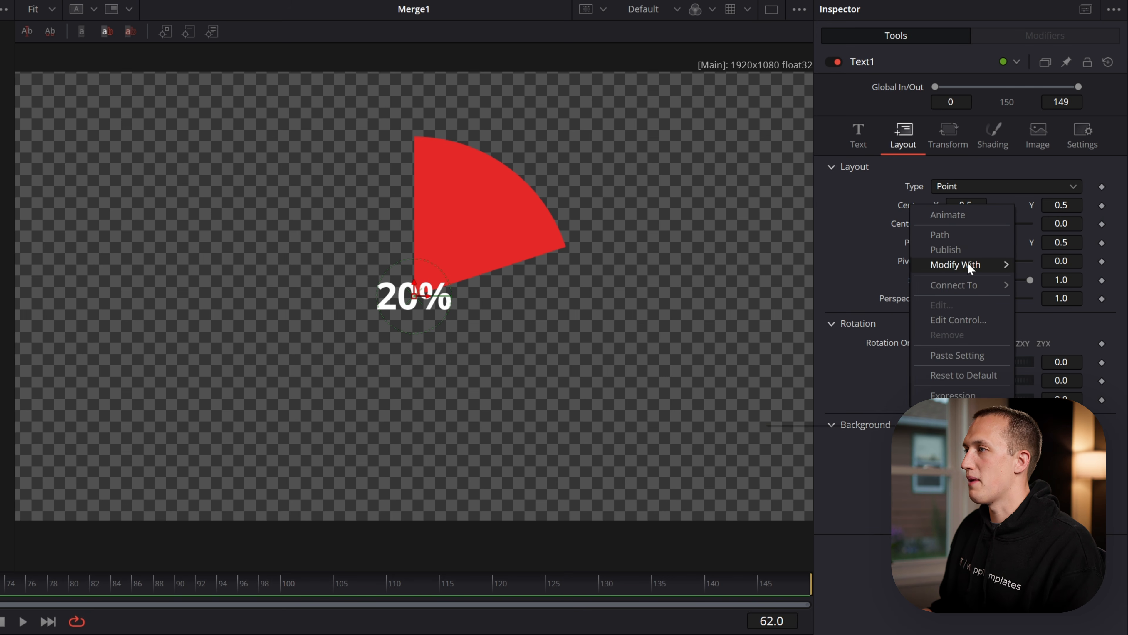
{"action": "mouse_move", "coordinate": [967, 264]}
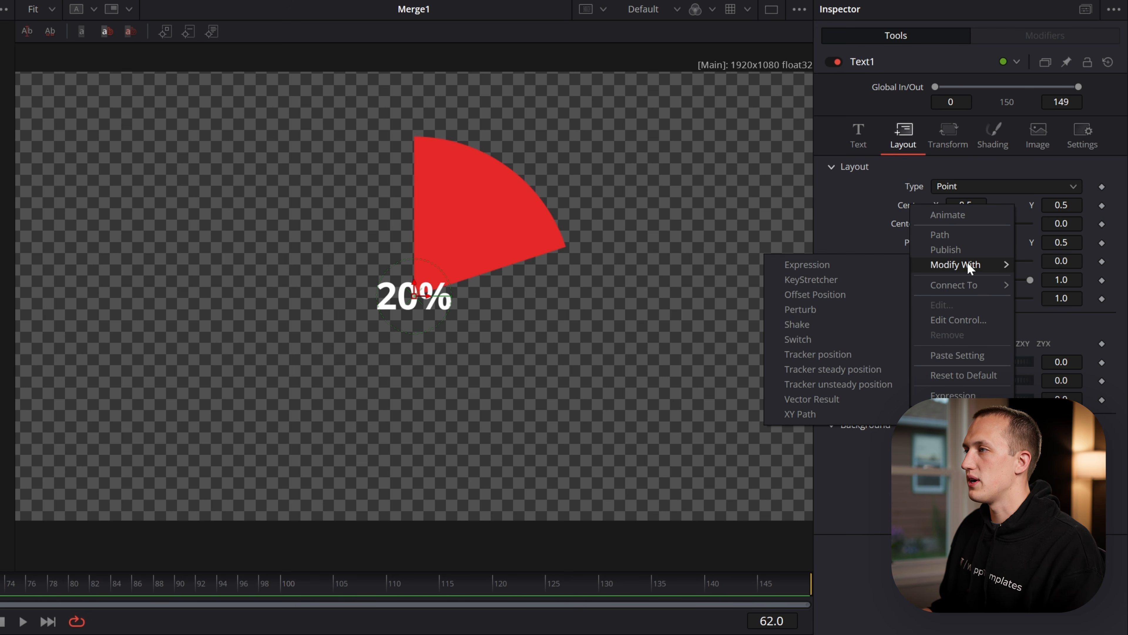
{"action": "left_click", "coordinate": [849, 399]}
{"action": "left_click", "coordinate": [1041, 40]}
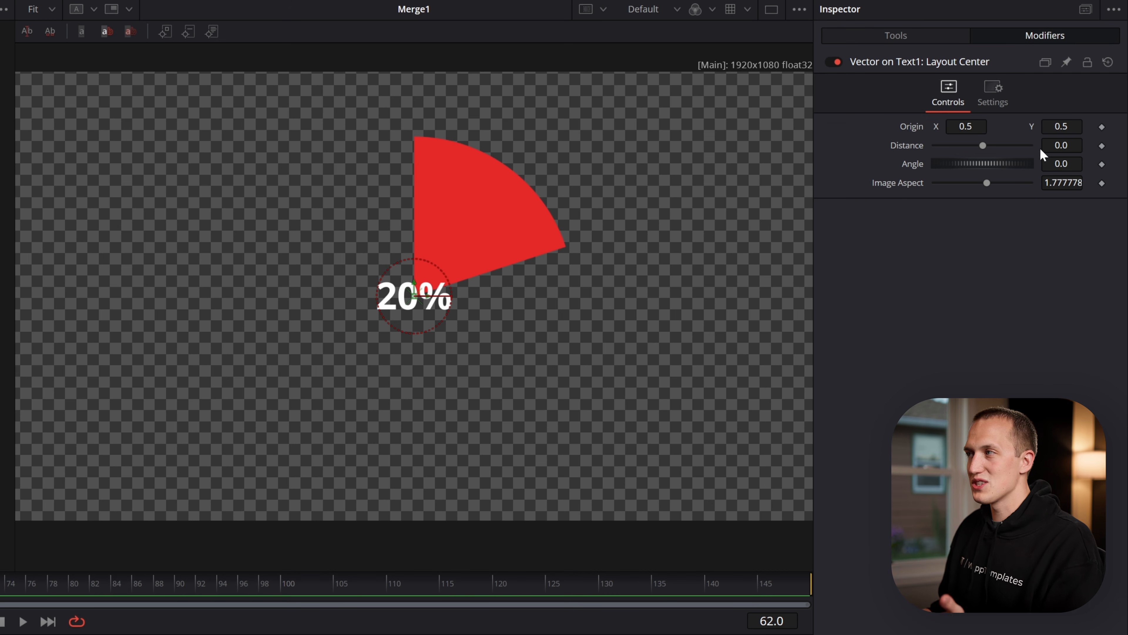
Set the label's vector distance to about 0.133 and its angle to 90
{"action": "mouse_move", "coordinate": [984, 146]}
{"action": "left_mouse_down"}
{"action": "mouse_move", "coordinate": [1009, 145]}
{"action": "mouse_move", "coordinate": [994, 145]}
{"action": "mouse_move", "coordinate": [997, 162]}
{"action": "left_mouse_up"}
{"action": "mouse_move", "coordinate": [1061, 146]}
{"action": "left_mouse_down"}
{"action": "mouse_move", "coordinate": [1071, 145]}
{"action": "mouse_move", "coordinate": [1052, 164]}
{"action": "mouse_move", "coordinate": [1068, 164]}
{"action": "left_mouse_up"}
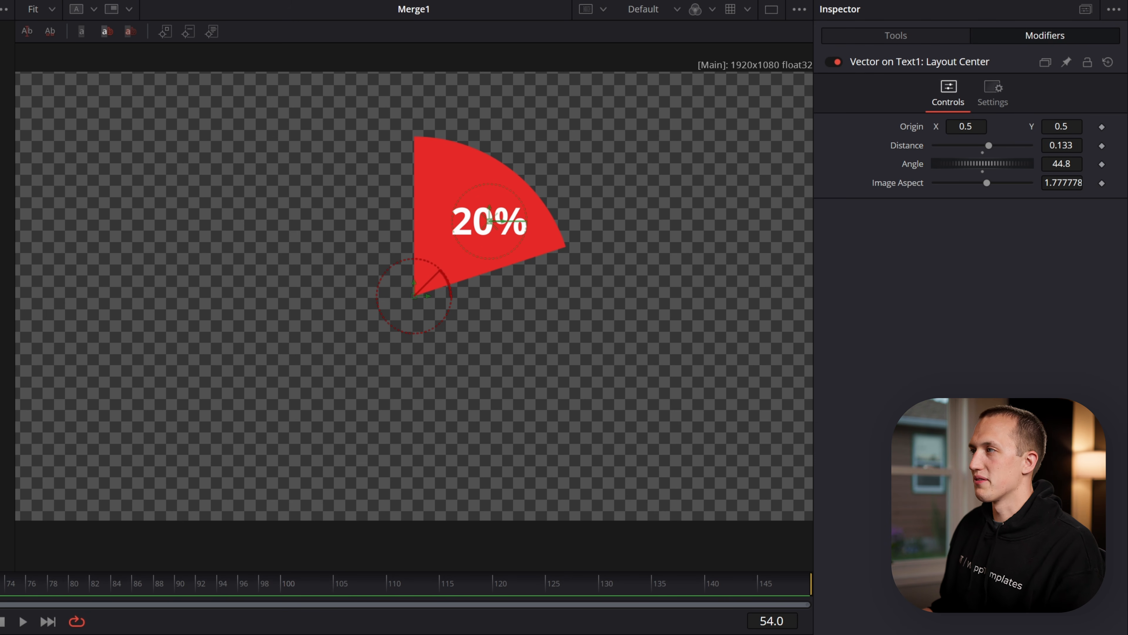
{"action": "left_click_drag", "start_coordinate": [1062, 164], "coordinate": [1100, 164]}
{"action": "type", "text": "90"}
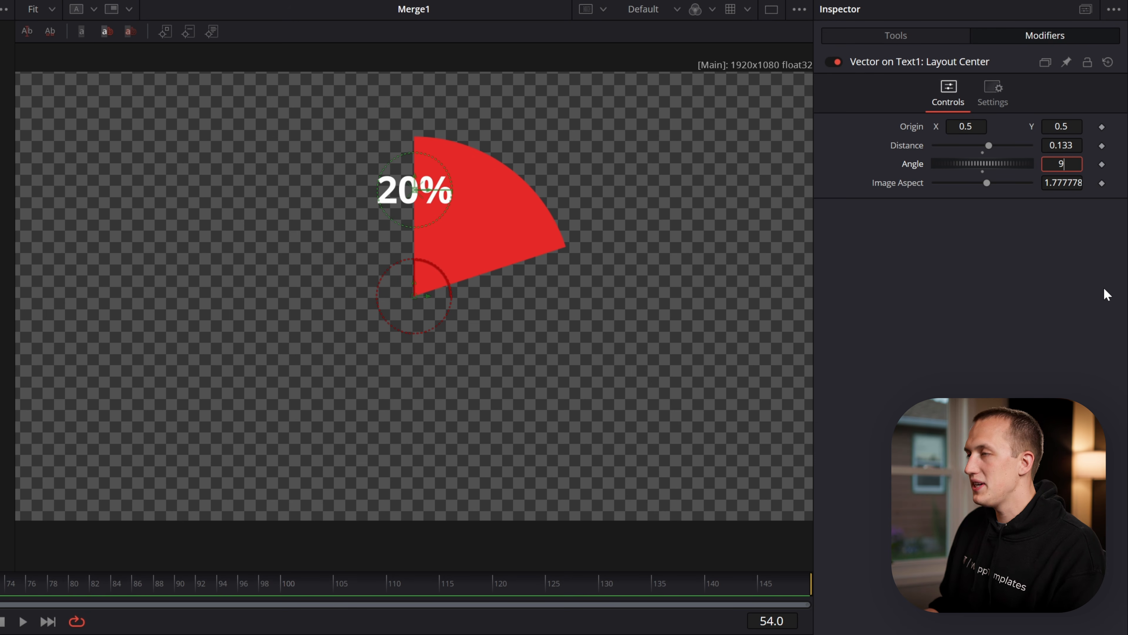
{"action": "key", "text": "Return"}
Drive the label's vector angle with the expression 90.0 - Ellipse1.WriteLength*180
{"action": "right_click", "coordinate": [909, 165]}
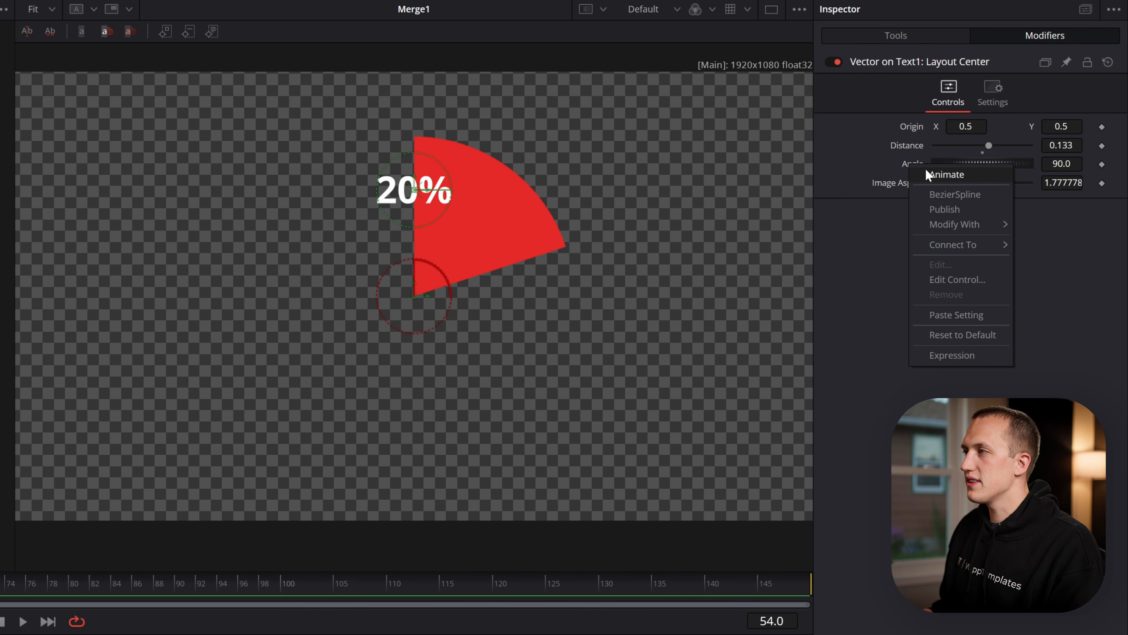
{"action": "left_click", "coordinate": [961, 352]}
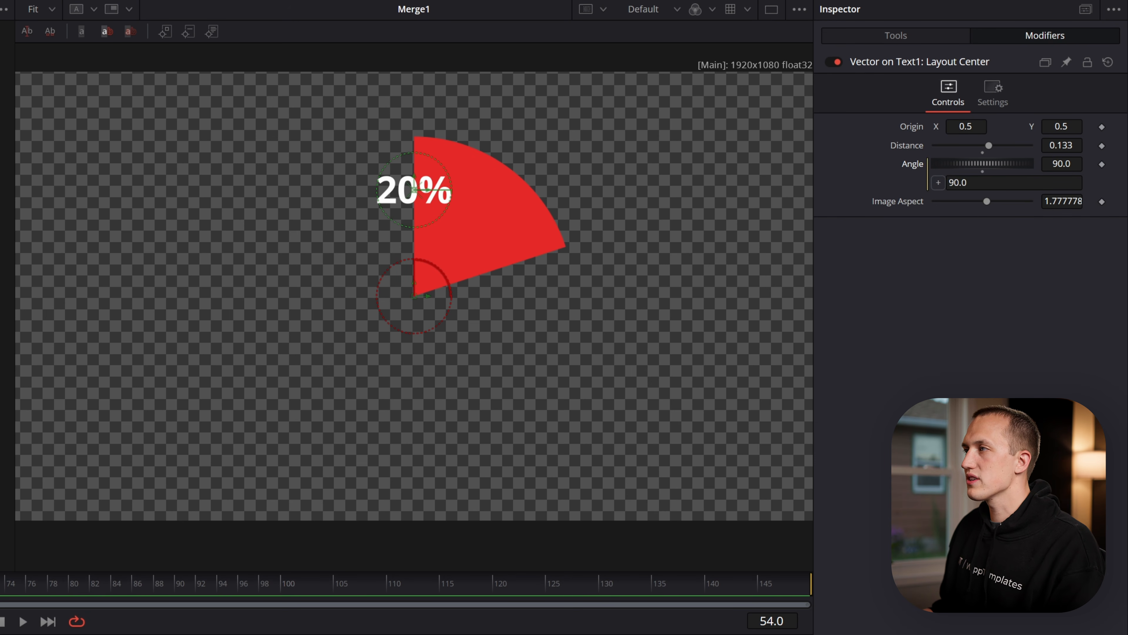
{"action": "left_click", "coordinate": [1009, 183]}
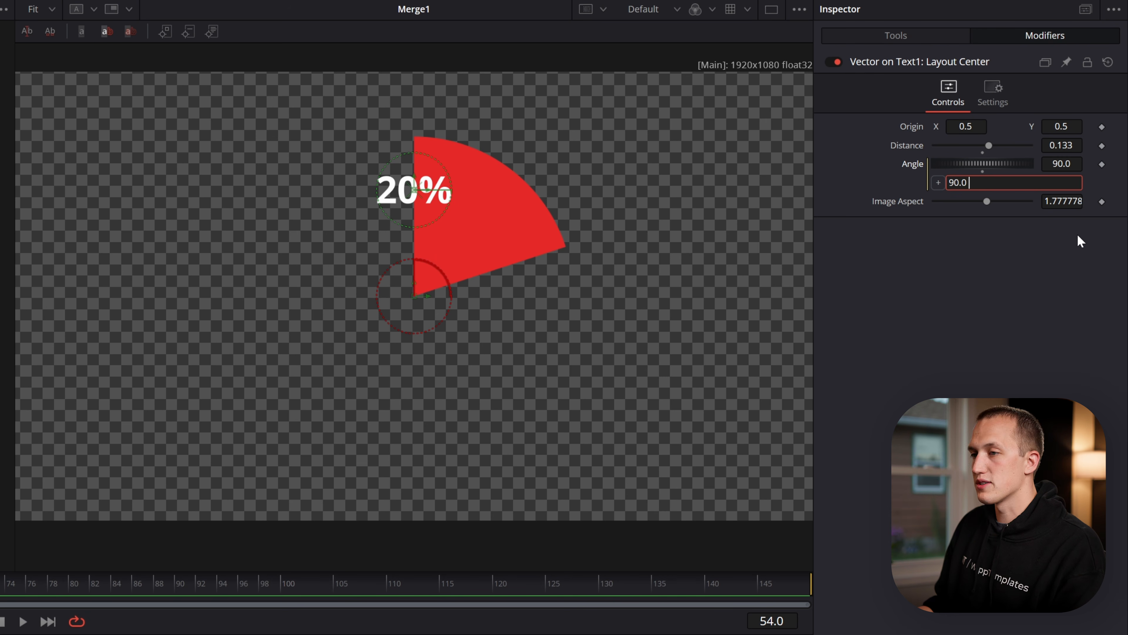
{"action": "type", "text": "- Ellipse1.W"}
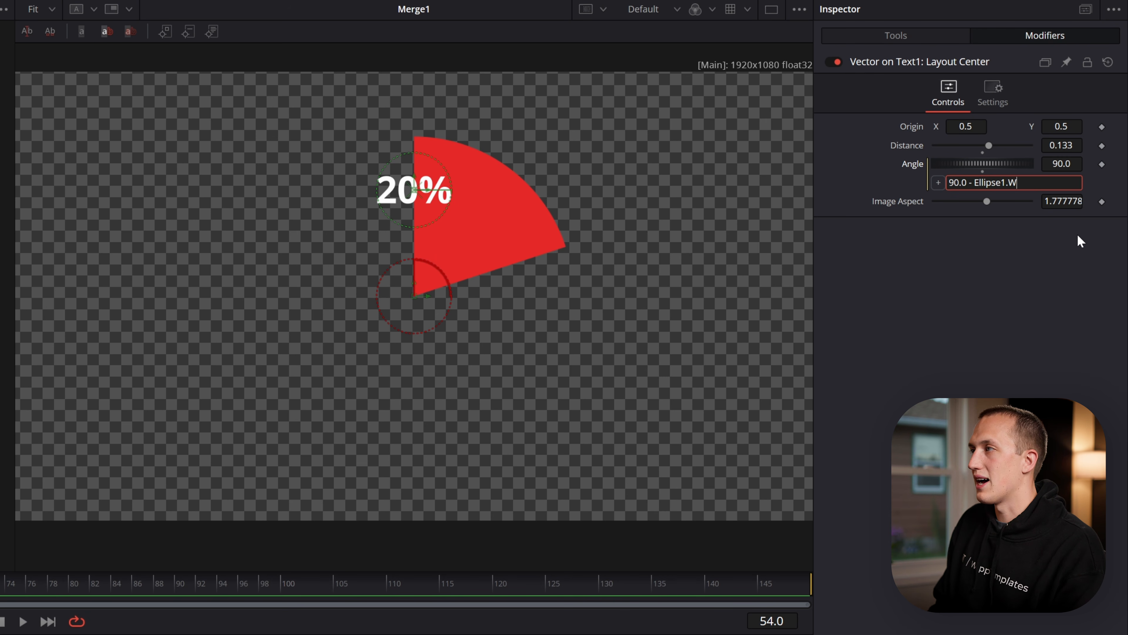
{"action": "type", "text": "riteLength*180"}
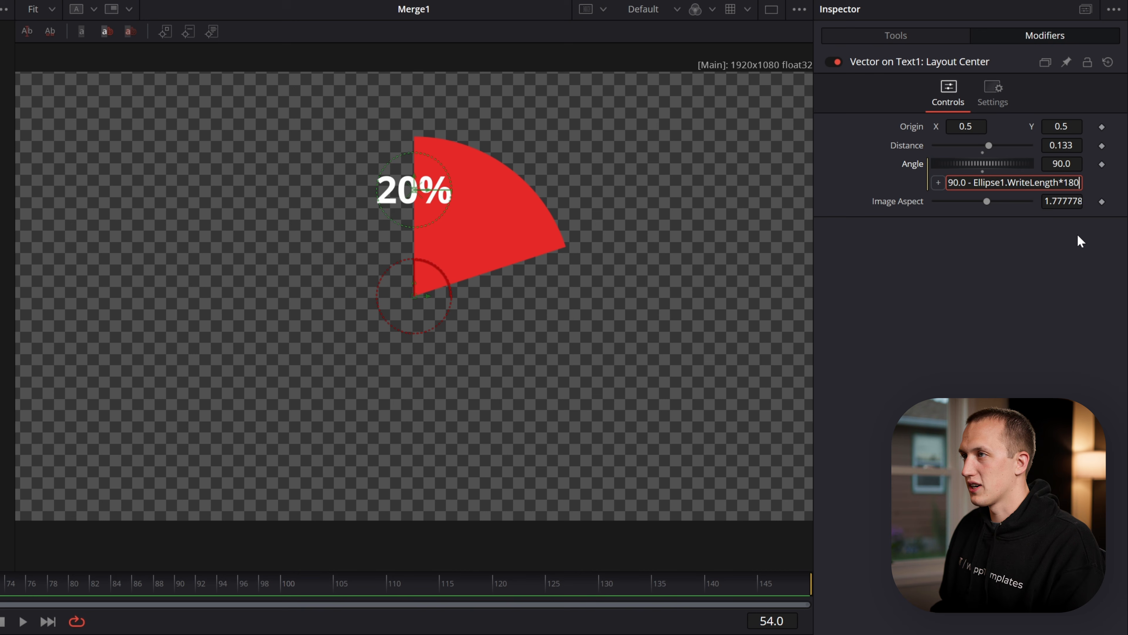
{"action": "key", "text": "Tab"}
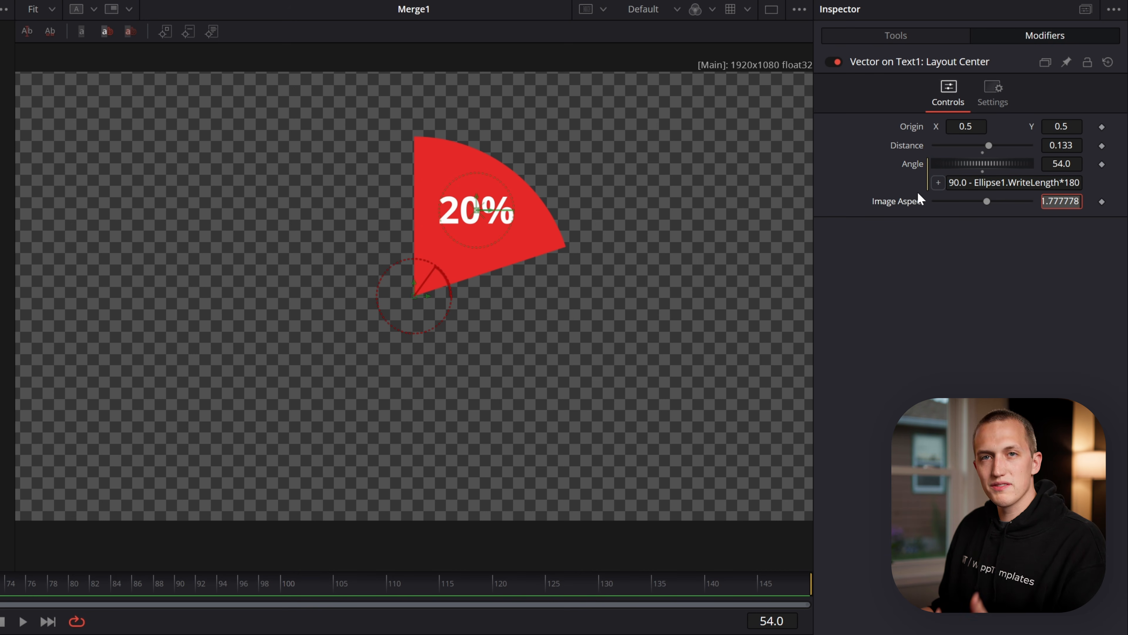
Examine Ellipse1's Position and Length expressions, then the angle expression in Text1's vector modifier
{"action": "left_click", "coordinate": [533, 634]}
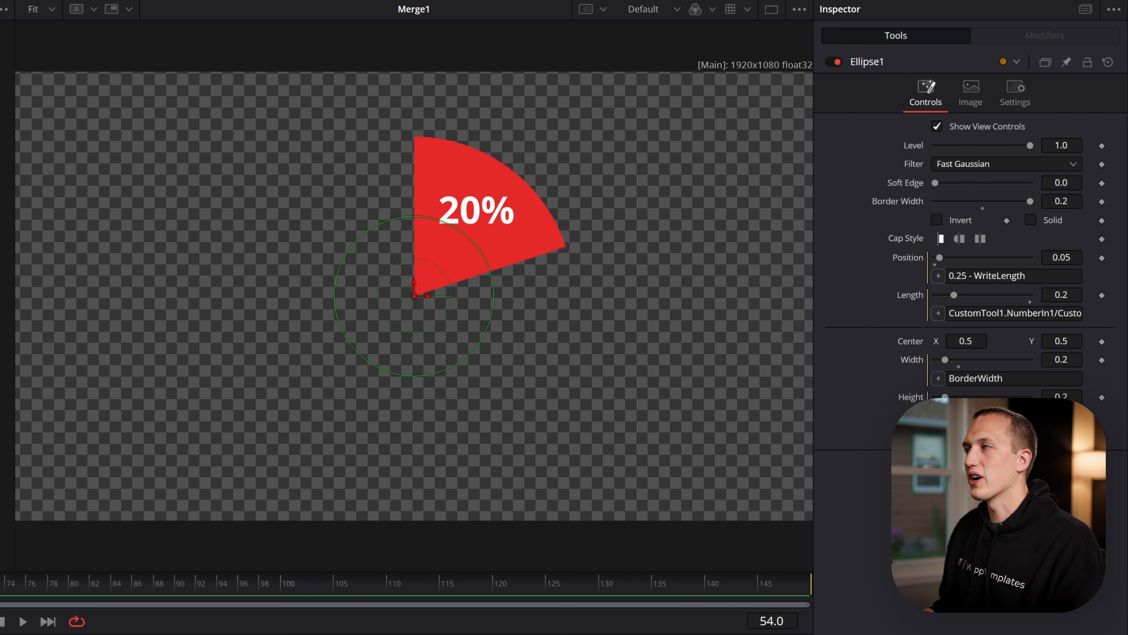
{"action": "left_click", "coordinate": [327, 634]}
{"action": "left_click", "coordinate": [1051, 36]}
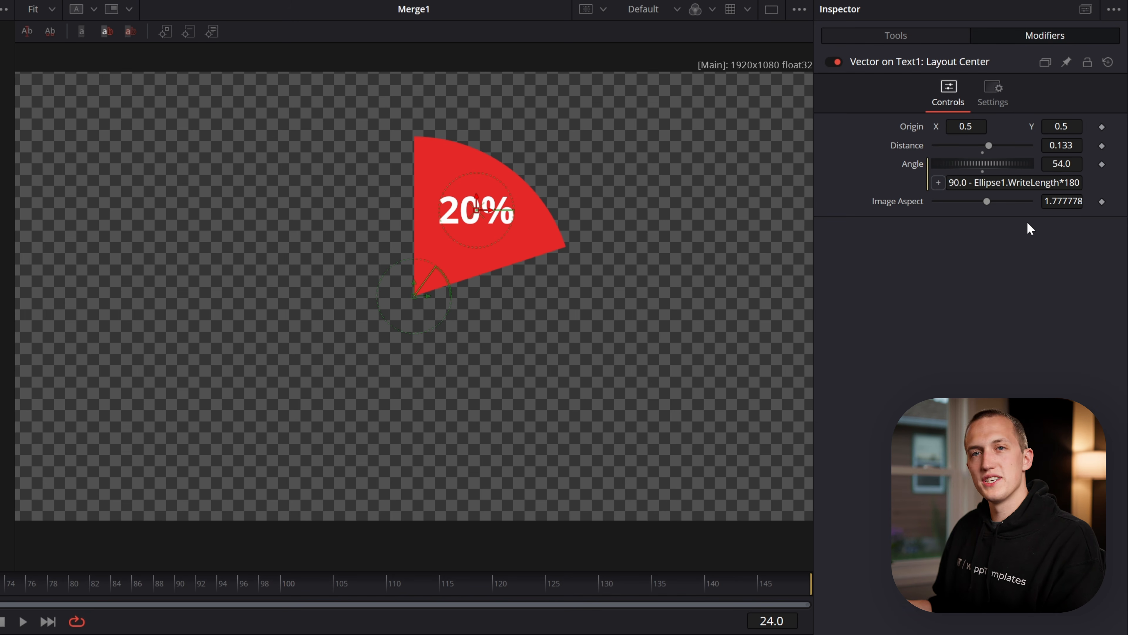
{"action": "left_click_drag", "start_coordinate": [973, 182], "coordinate": [1096, 182]}
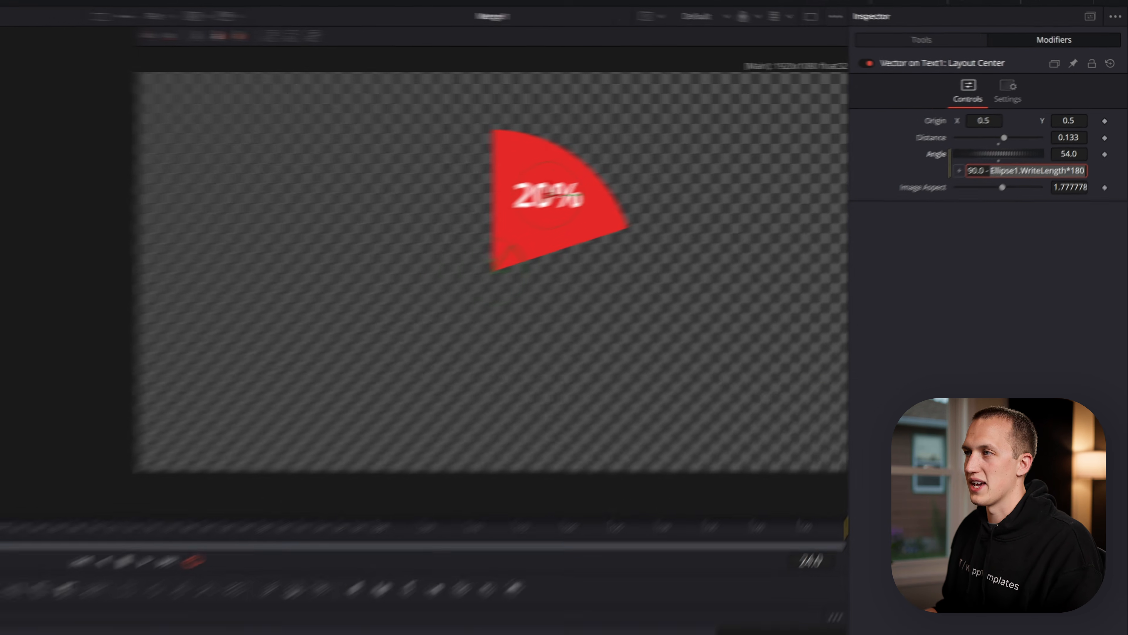
Keyframe CustomTool1's Animation control from 0 at frame 0 to 1.0 at frame 40
{"action": "left_click", "coordinate": [743, 547]}
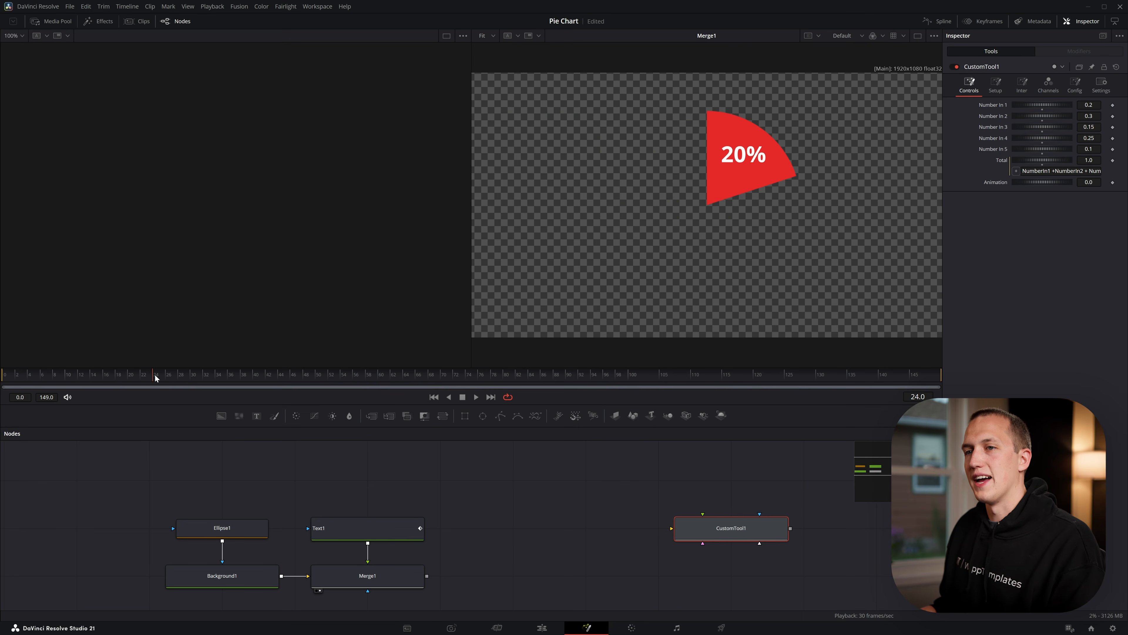
{"action": "left_click", "coordinate": [1112, 182]}
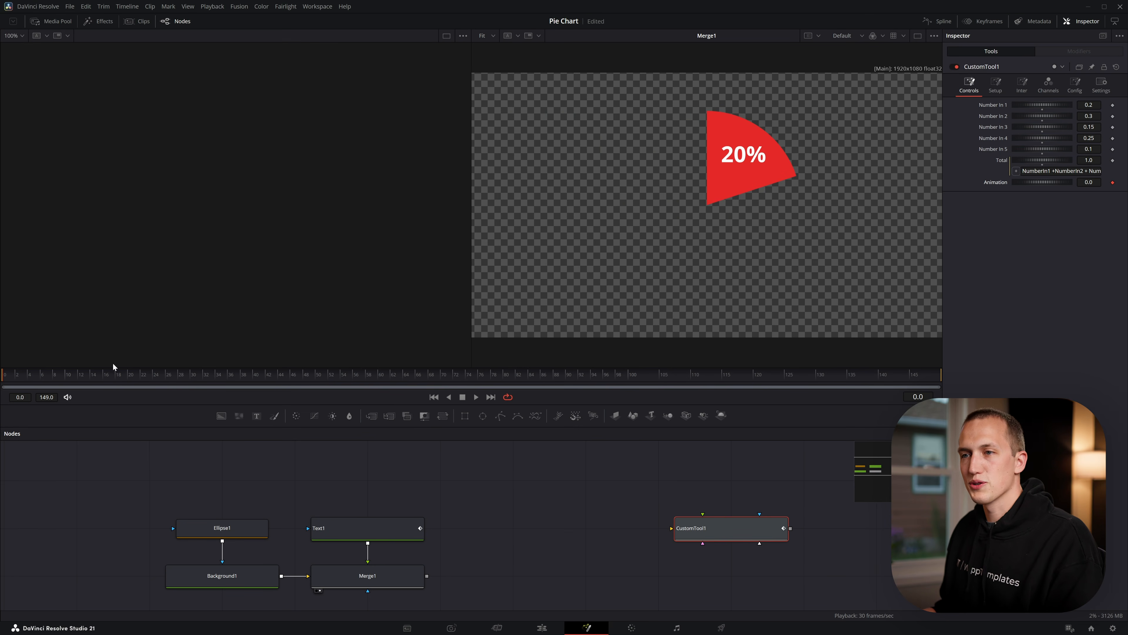
{"action": "left_click_drag", "start_coordinate": [256, 380], "coordinate": [254, 380]}
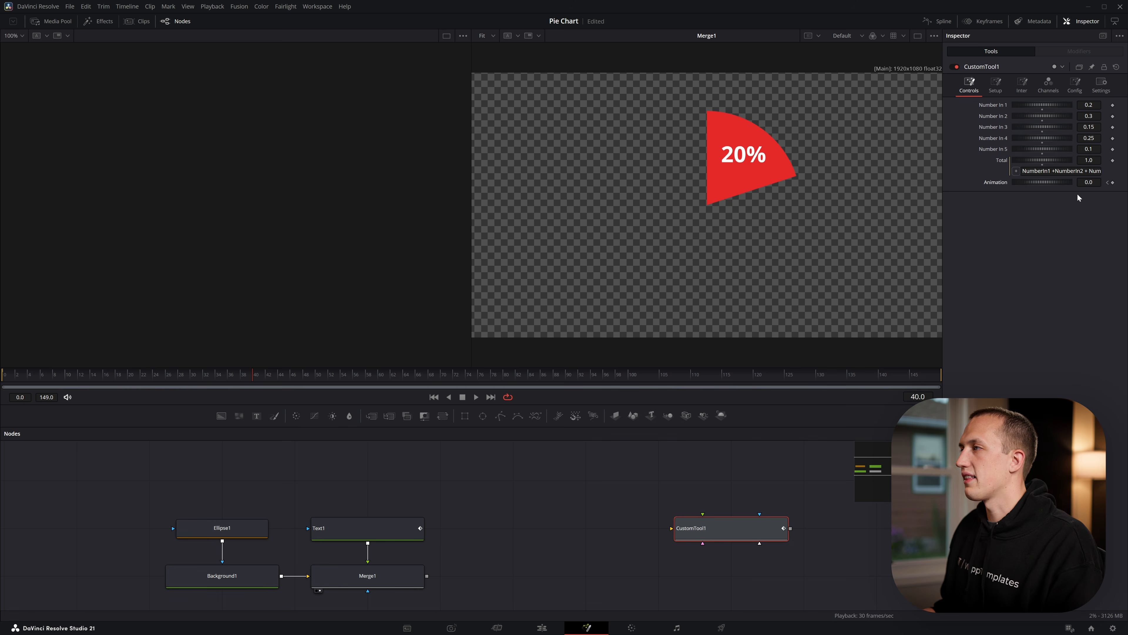
{"action": "left_click", "coordinate": [1089, 182]}
{"action": "type", "text": "1"}
Smooth both Animation keyframes in the Spline editor and adjust their easing
{"action": "left_click", "coordinate": [938, 21]}
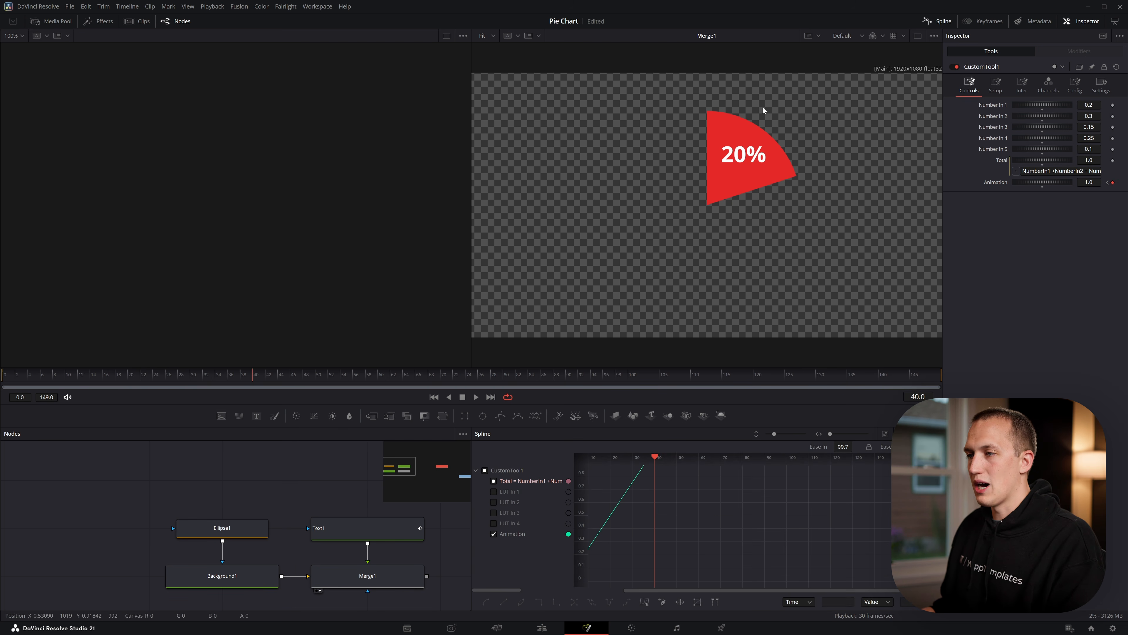
{"action": "left_click_drag", "start_coordinate": [651, 511], "coordinate": [748, 542]}
{"action": "key", "text": "ctrl+f"}
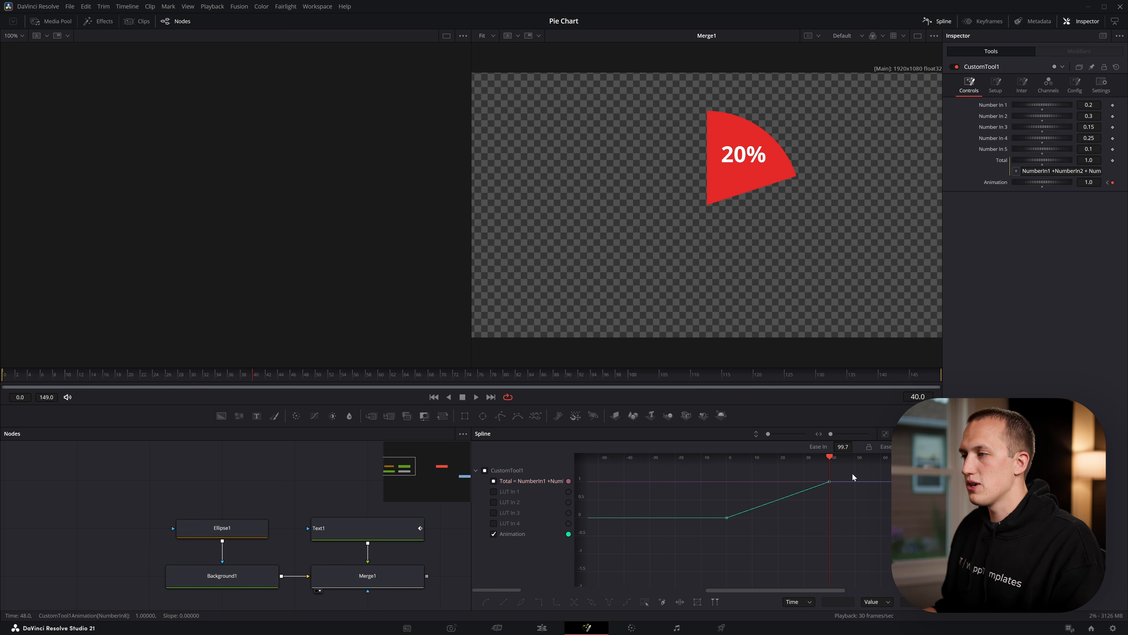
{"action": "left_click_drag", "start_coordinate": [855, 477], "coordinate": [689, 558]}
{"action": "key", "text": "shift+s"}
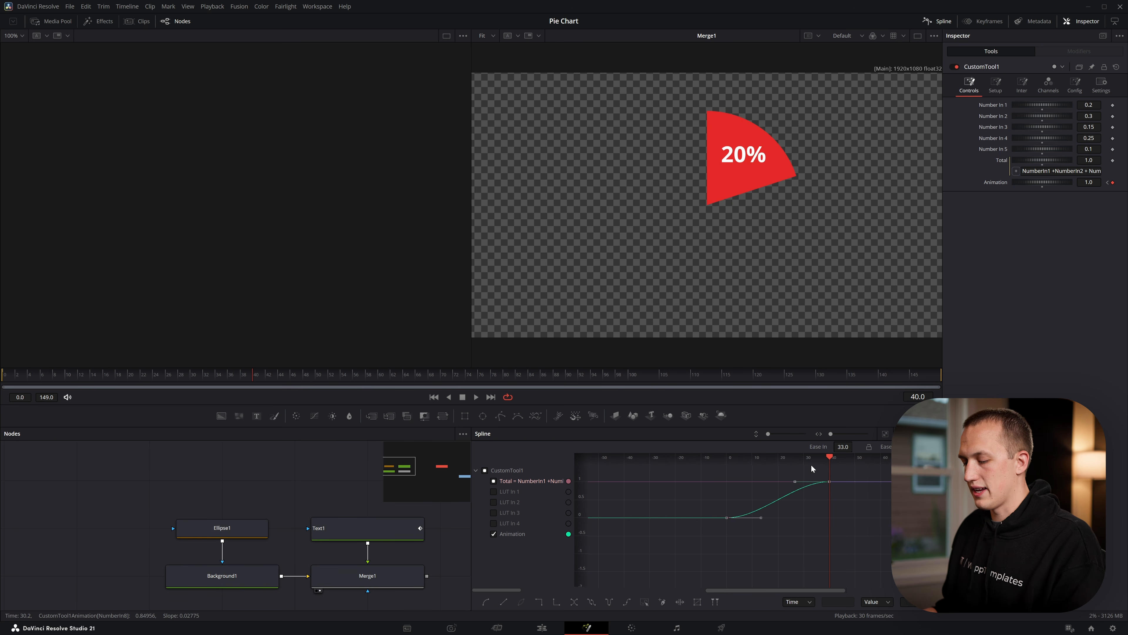
{"action": "key", "text": "t"}
{"action": "key", "text": "t"}
{"action": "left_click_drag", "start_coordinate": [836, 446], "coordinate": [855, 446]}
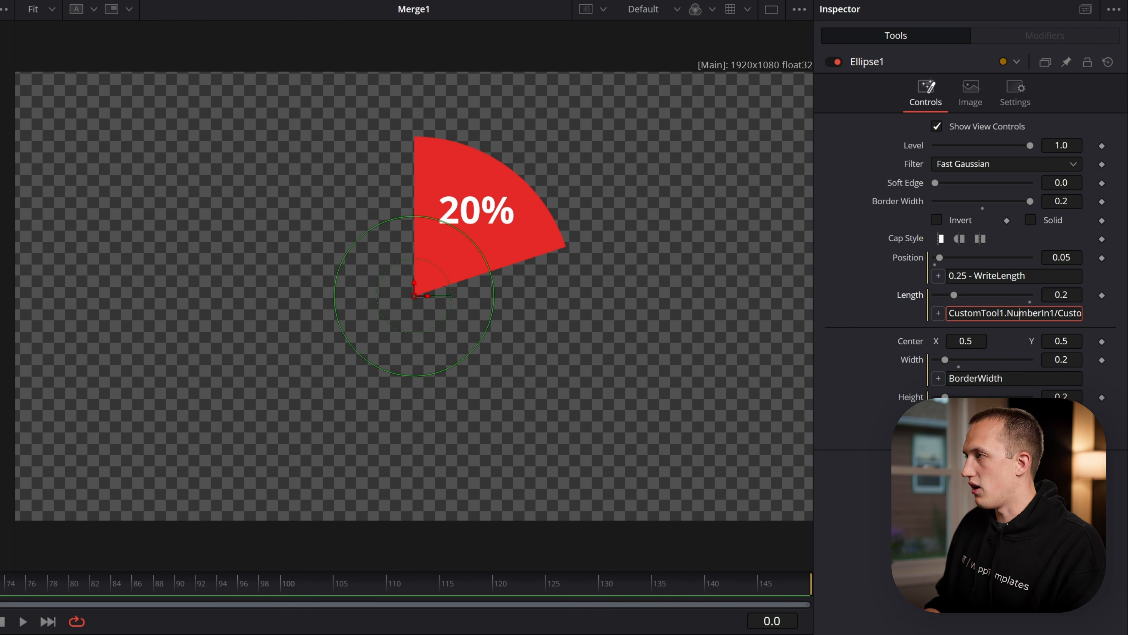
Append *CustomTool1.NumberIn8 to Ellipse1's Length expression and play back the slice animation
{"action": "key", "text": "End"}
{"action": "type", "text": "*CustomTool1"}
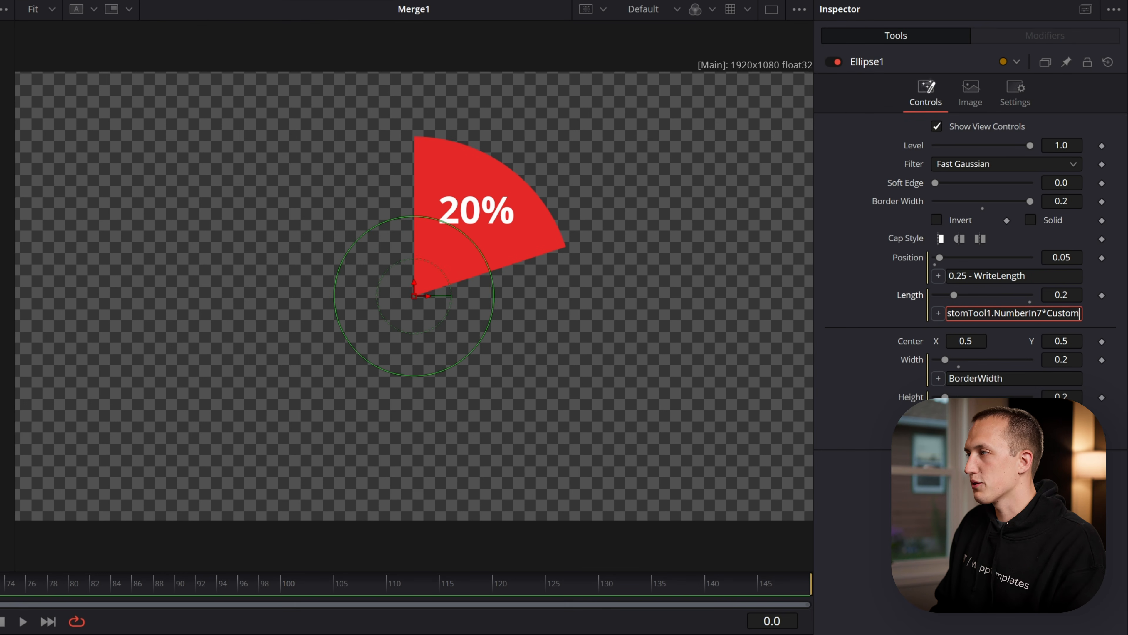
{"action": "type", "text": ".NumberIn8"}
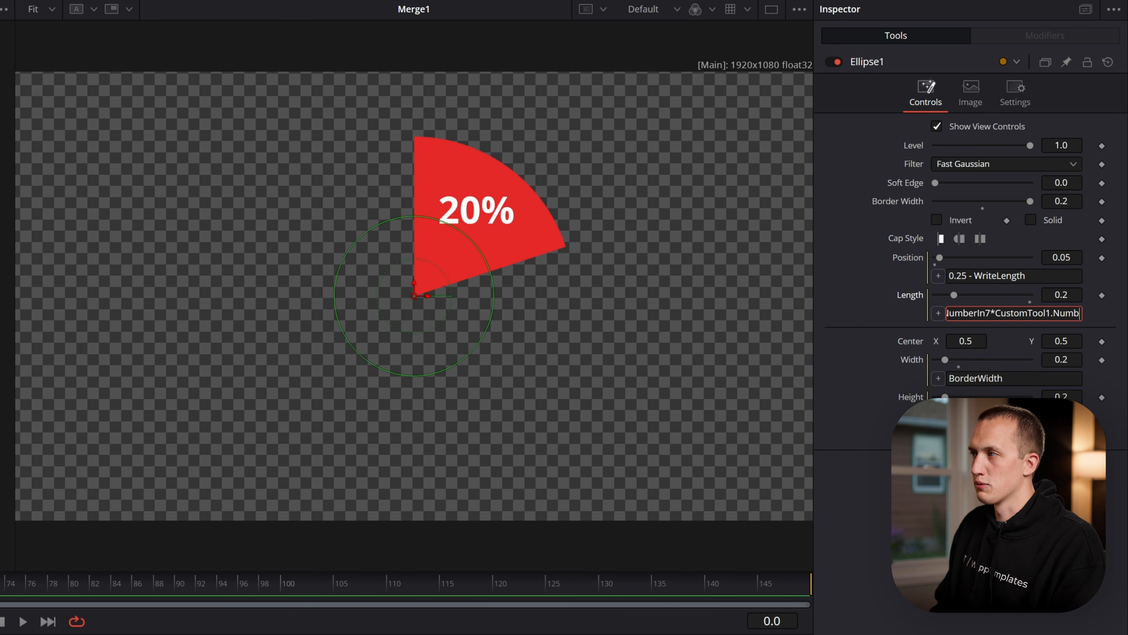
{"action": "key", "text": "space"}
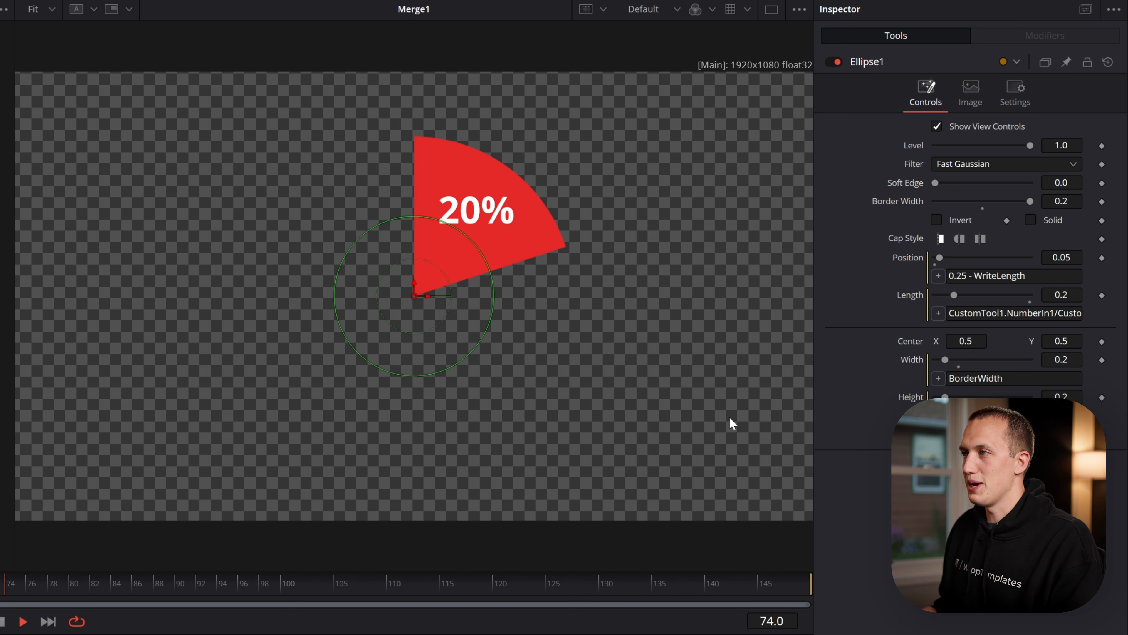
Set Merge1's operator to Atop so the label is confined to the slice
{"action": "scroll", "coordinate": [423, 186], "scroll_direction": "up", "scroll_amount": 8}
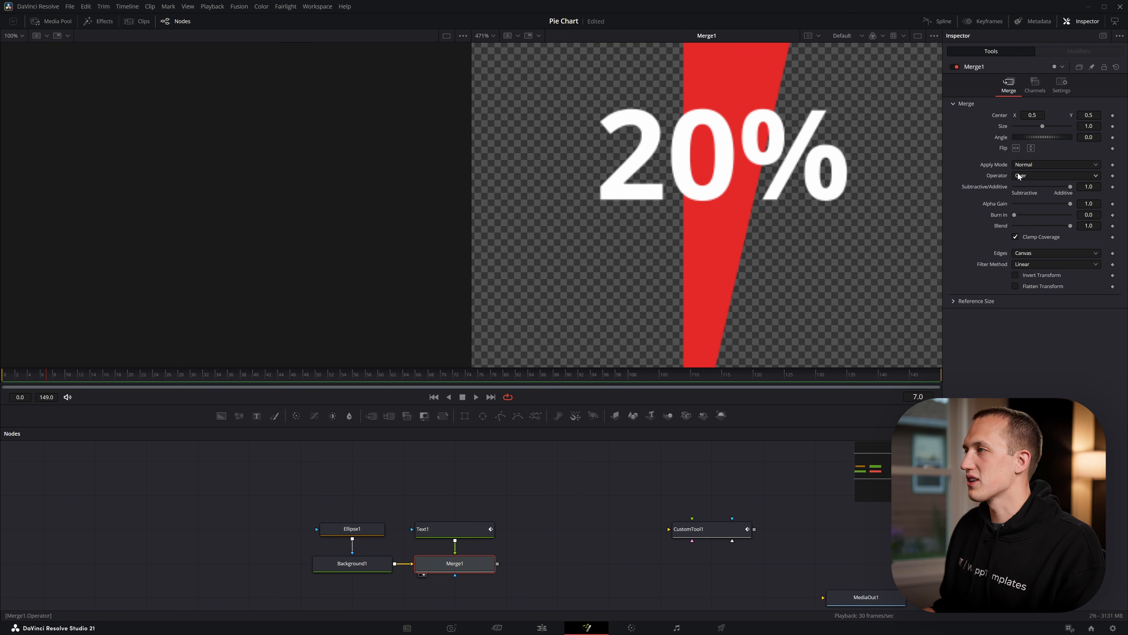
{"action": "left_click", "coordinate": [1036, 175]}
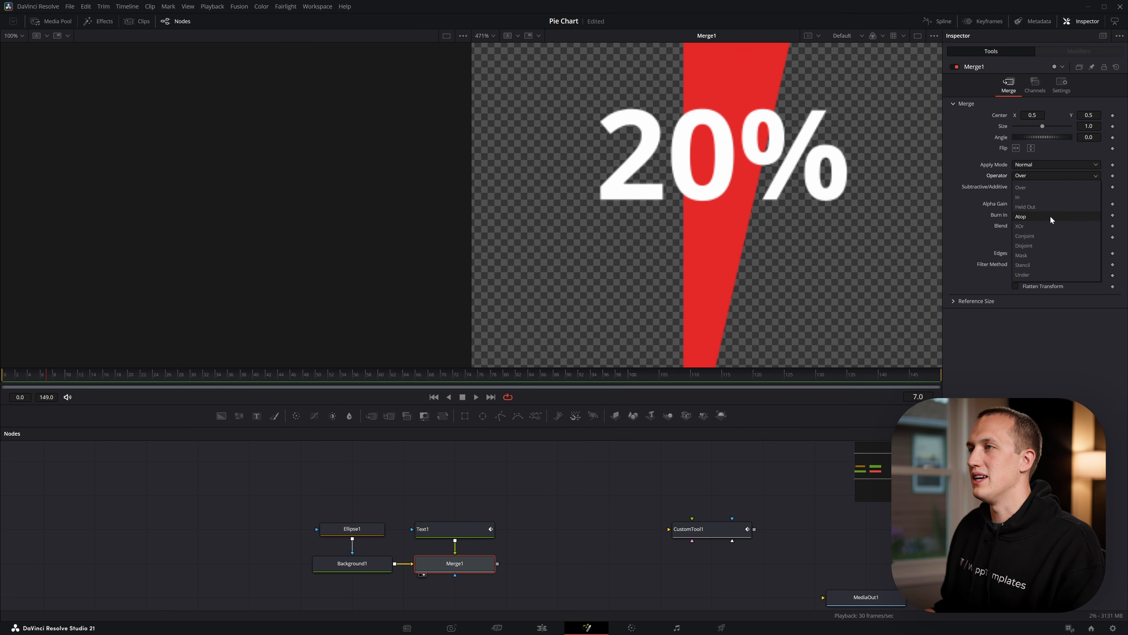
{"action": "left_click", "coordinate": [1033, 213]}
{"action": "scroll", "coordinate": [738, 142], "scroll_direction": "down", "scroll_amount": 6}
{"action": "key", "text": "ctrl+f"}
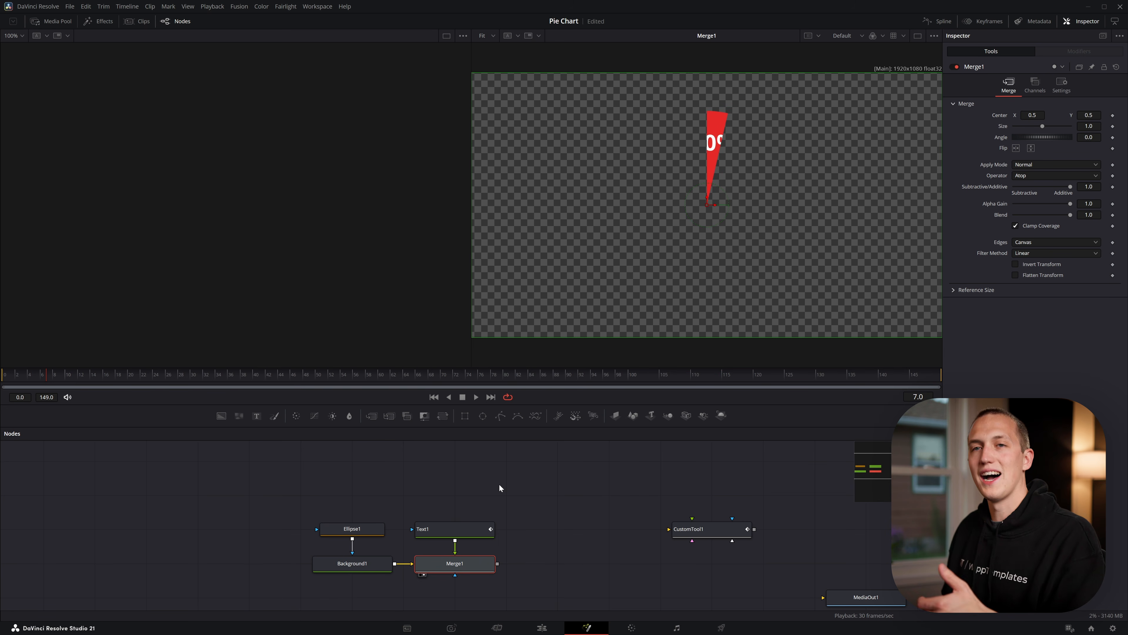
Scrub through the opening frames to review how the label appears with the growing slice
{"action": "left_click_drag", "start_coordinate": [60, 386], "coordinate": [4, 382]}
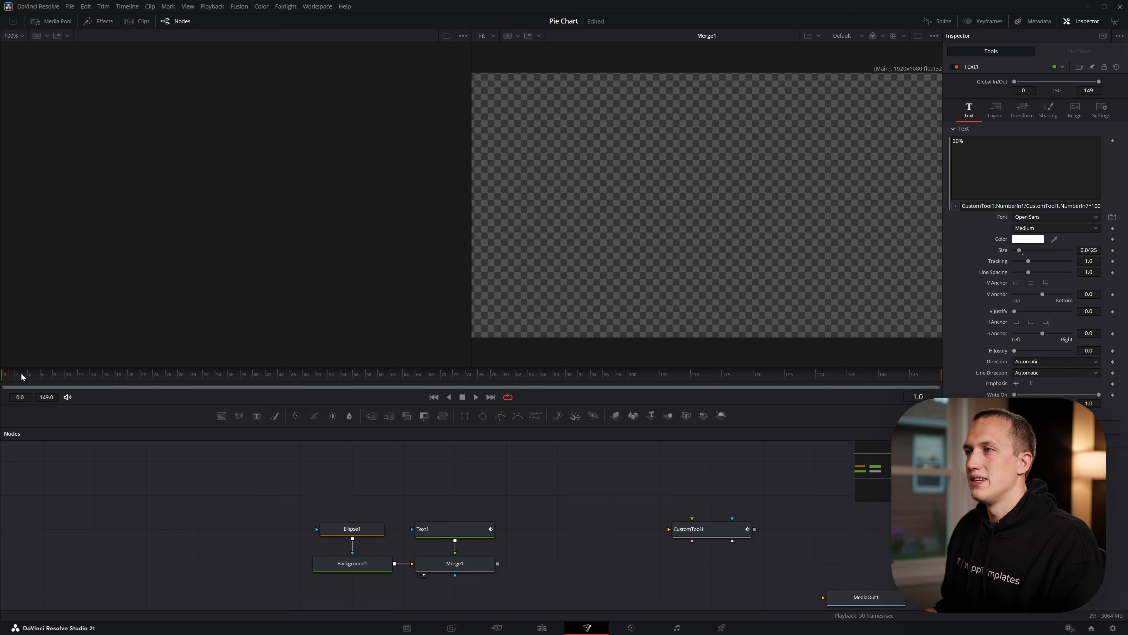
{"action": "left_click_drag", "start_coordinate": [23, 376], "coordinate": [172, 368]}
{"action": "left_click_drag", "start_coordinate": [4, 553], "coordinate": [0, 554]}
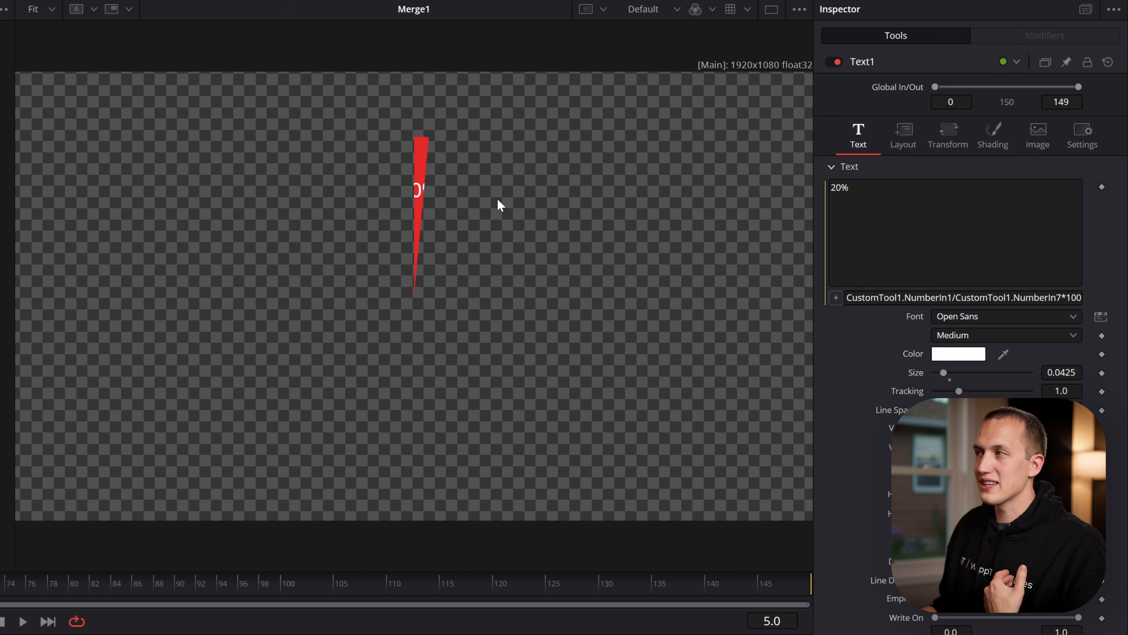
Drive the opacity of Text1's white solid fill with a CustomTool1 number expression and play back the fade
{"action": "left_click", "coordinate": [995, 140]}
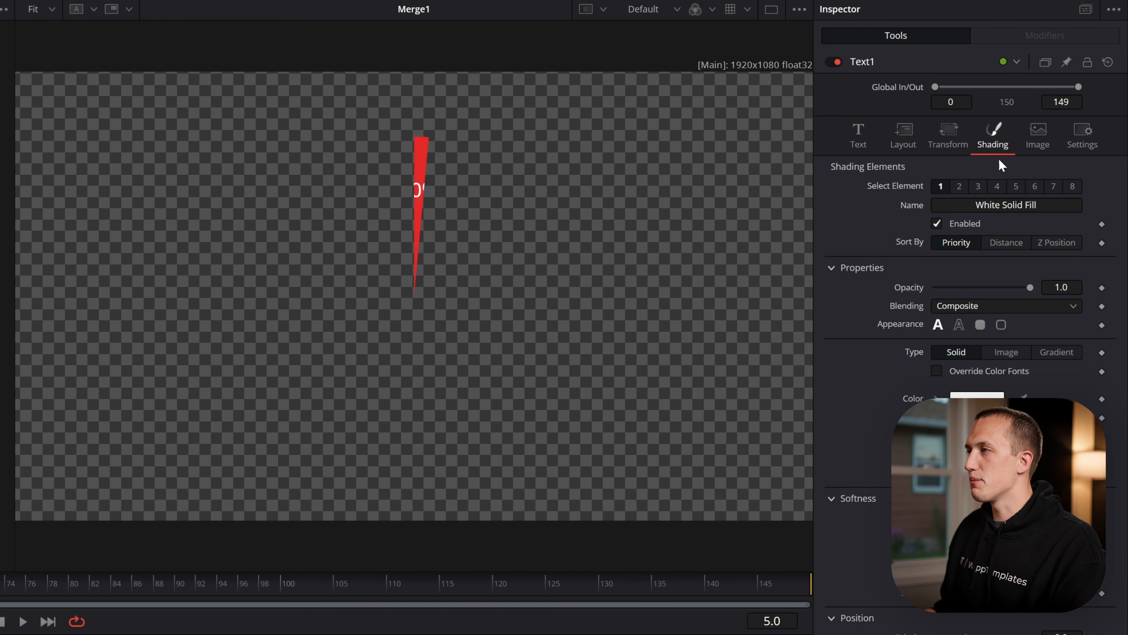
{"action": "right_click", "coordinate": [918, 291]}
{"action": "left_click", "coordinate": [951, 403]}
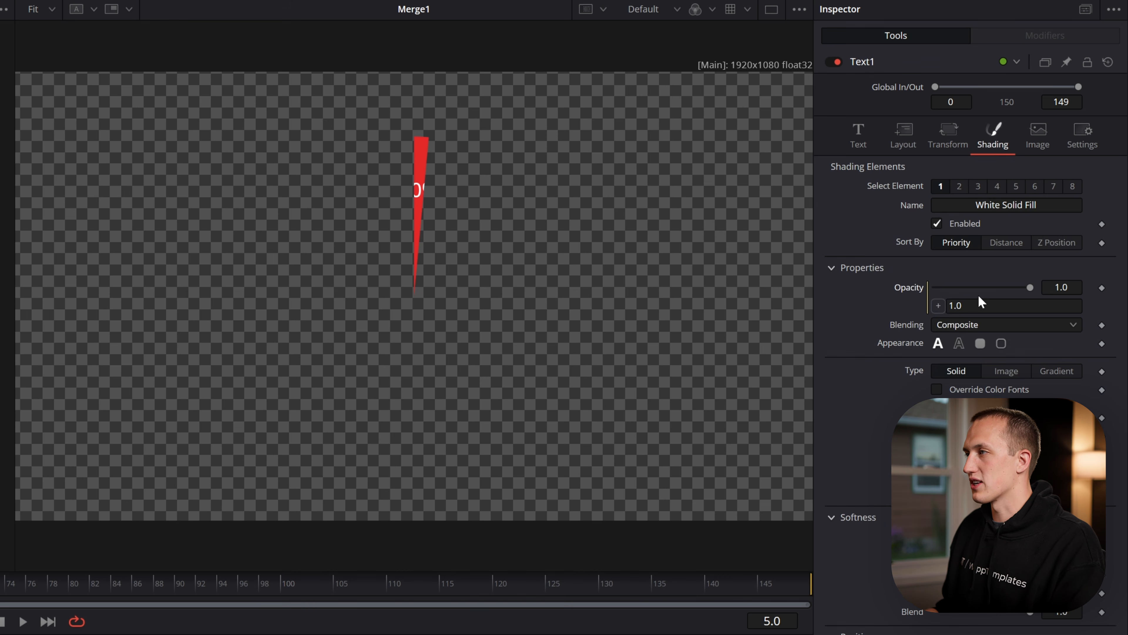
{"action": "left_click_drag", "start_coordinate": [978, 304], "coordinate": [863, 294]}
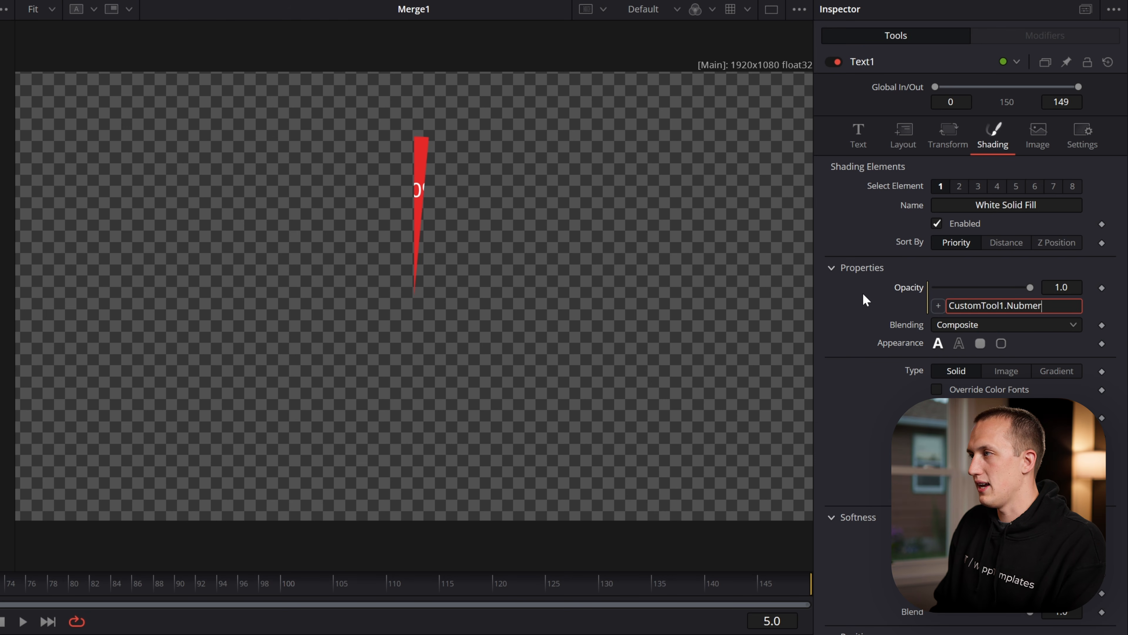
{"action": "key", "text": "Return"}
{"action": "key", "text": "space"}
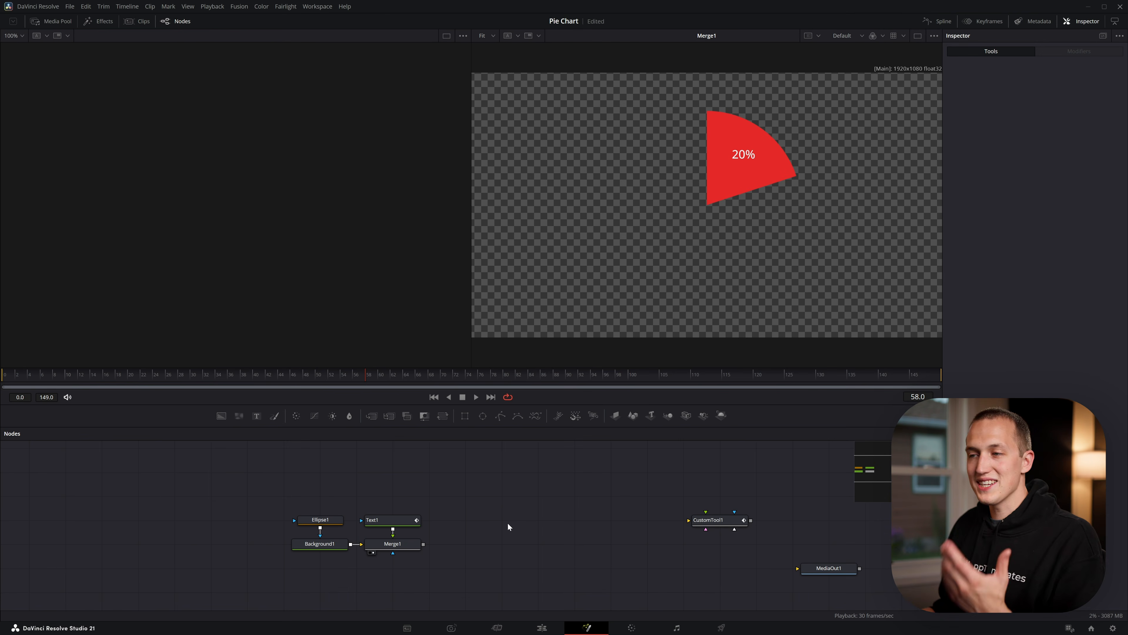
Duplicate the Ellipse1, Background1, Text1 and Merge1 nodes and merge the copy over the original slice with Merge2
{"action": "left_click_drag", "start_coordinate": [490, 480], "coordinate": [286, 559]}
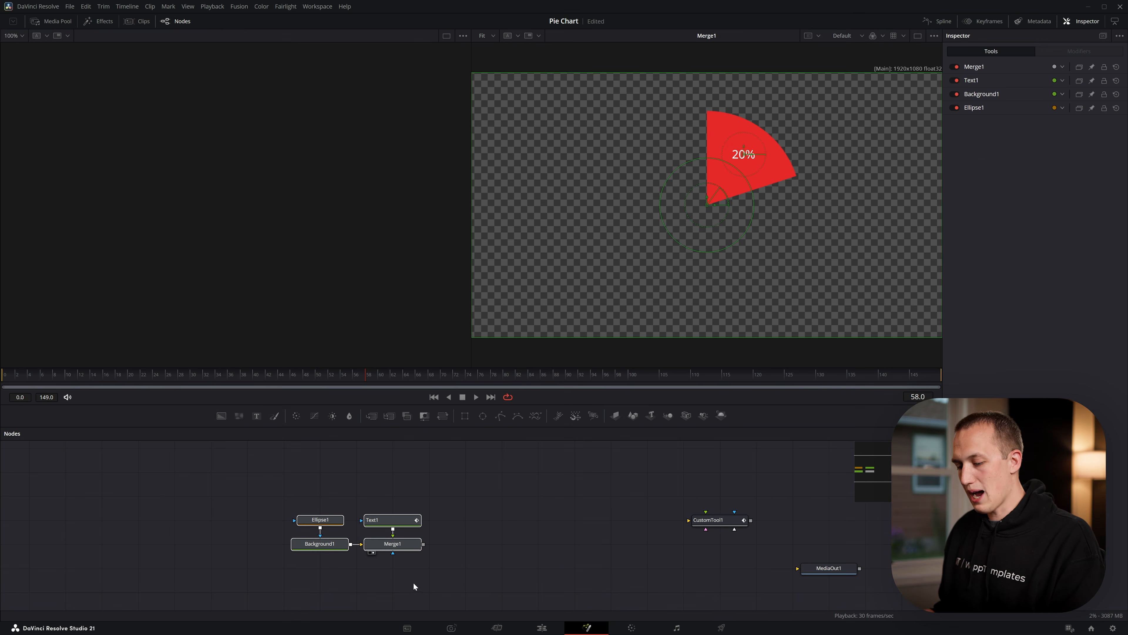
{"action": "key", "text": "ctrl+c"}
{"action": "key", "text": "ctrl+v"}
{"action": "left_click_drag", "start_coordinate": [549, 535], "coordinate": [423, 544]}
Change the duplicated slice's Ellipse1_1 Length and Text1_1 label expressions to use CustomTool1.NumberIn2
{"action": "left_click", "coordinate": [520, 496]}
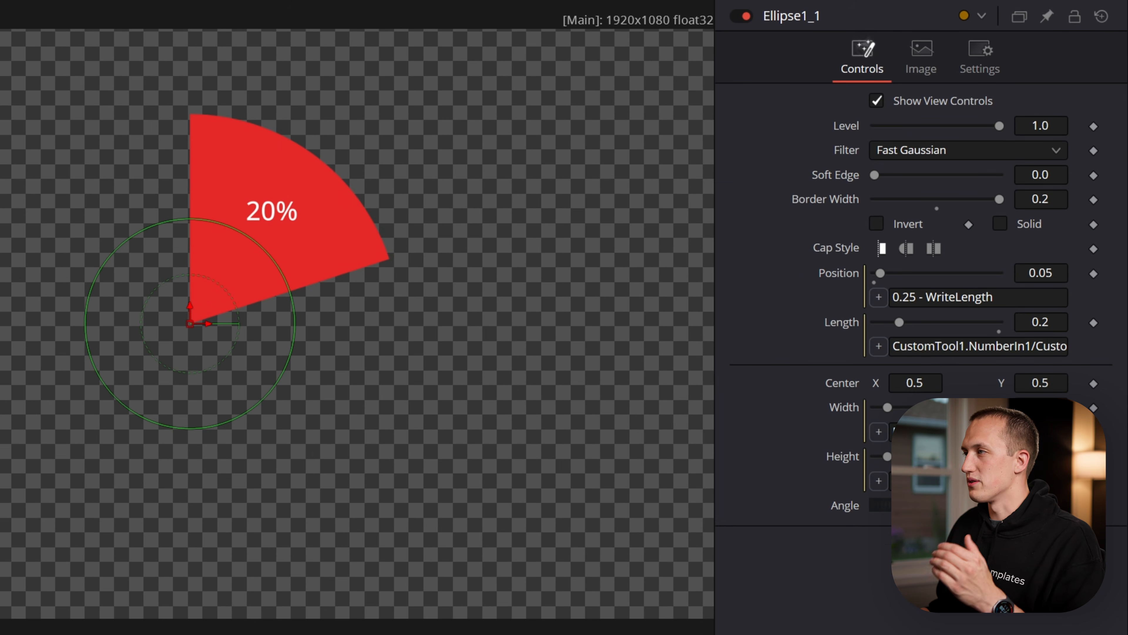
{"action": "left_click", "coordinate": [1025, 346]}
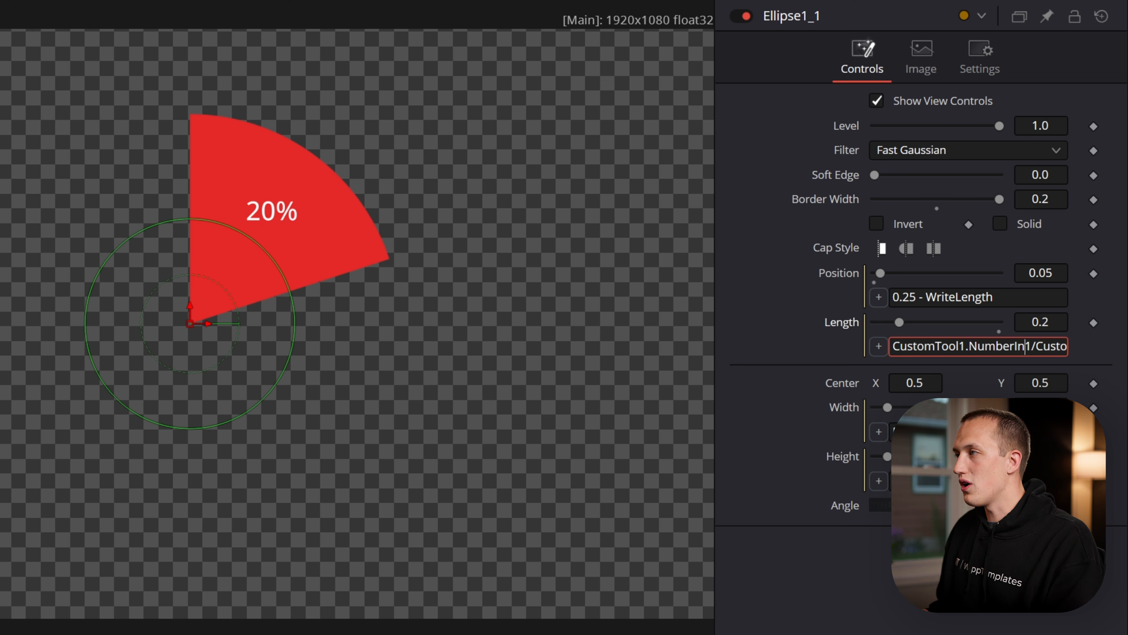
{"action": "key", "text": "Return"}
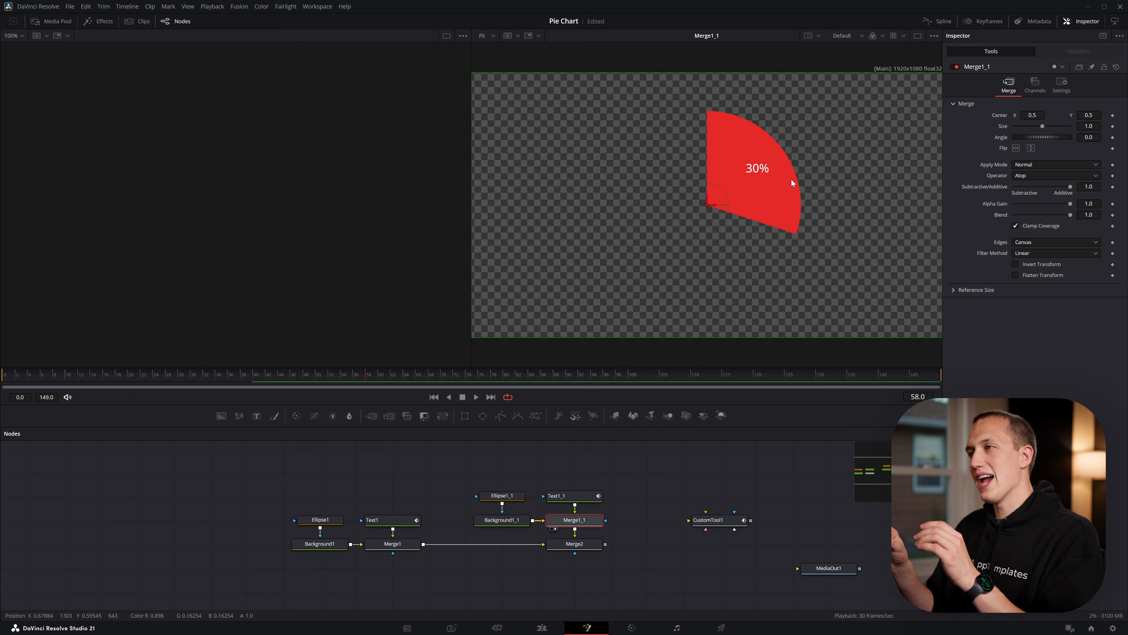
Recolour Background1_1 to dark grey with hue 0.0, saturation 0.0 and value 0.165
{"action": "left_click", "coordinate": [717, 520]}
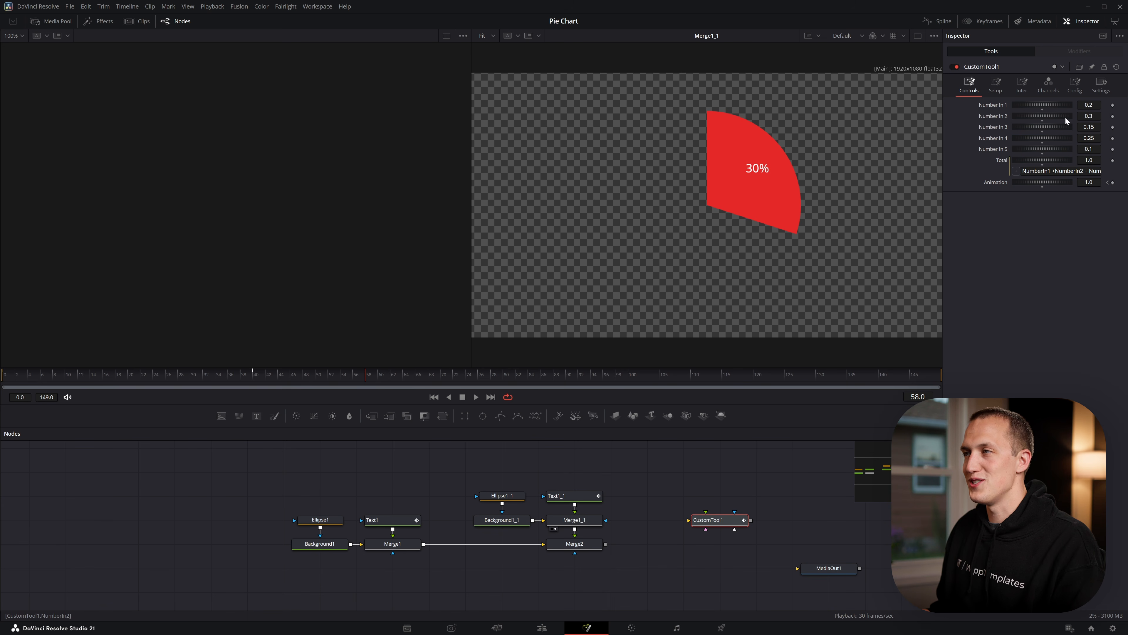
{"action": "left_click", "coordinate": [502, 520]}
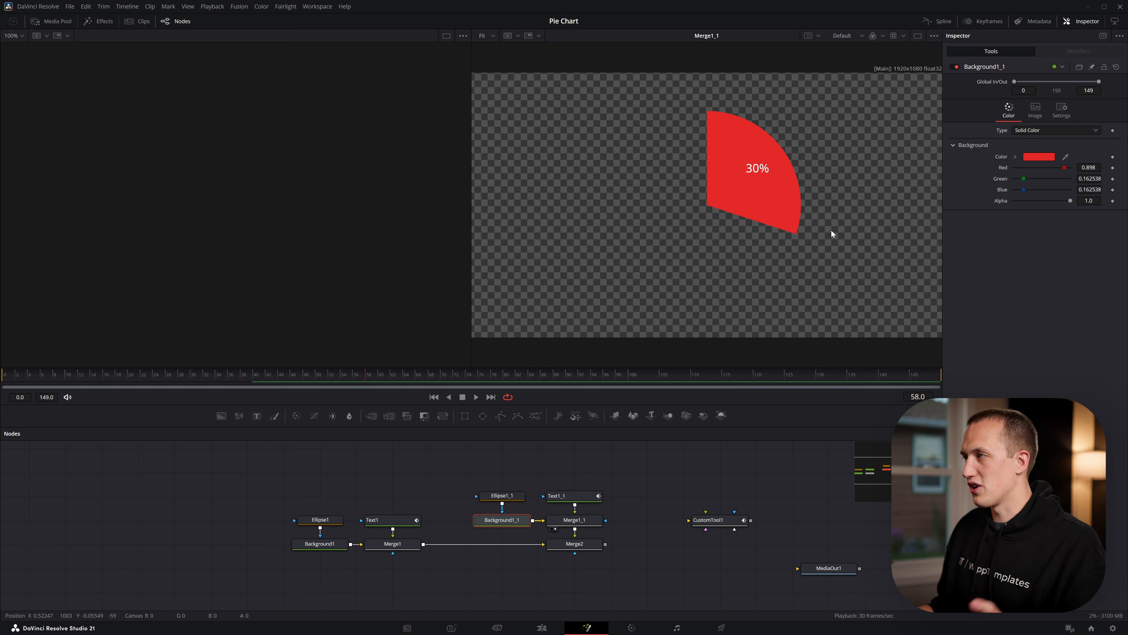
{"action": "left_click", "coordinate": [1015, 157]}
{"action": "left_click", "coordinate": [1013, 212]}
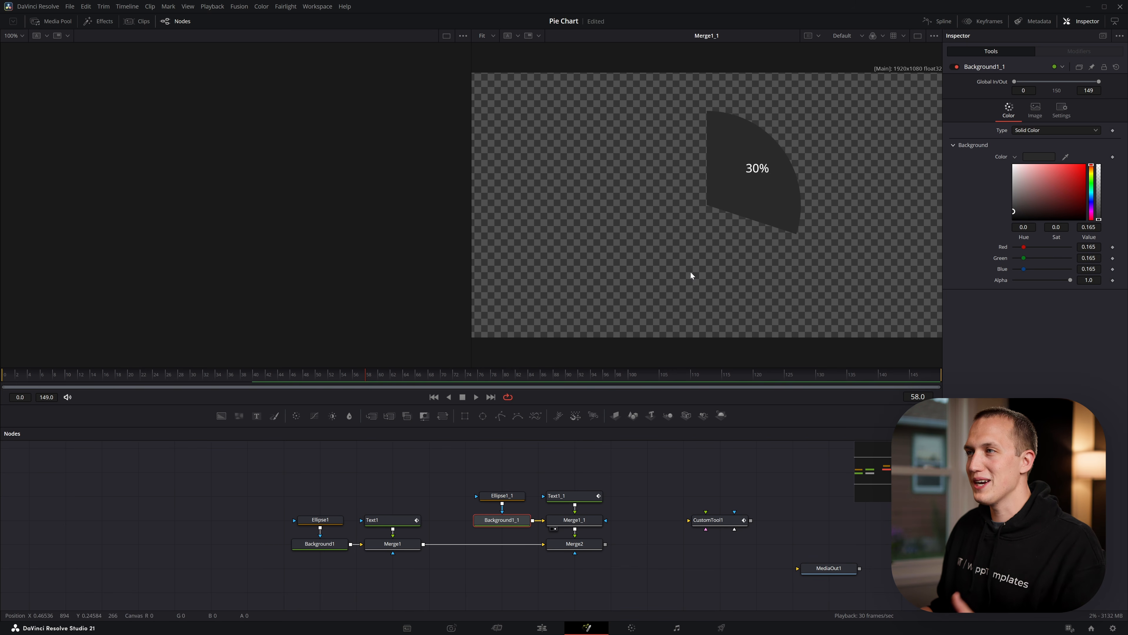
{"action": "scroll", "coordinate": [702, 148], "scroll_direction": "up", "scroll_amount": 3}
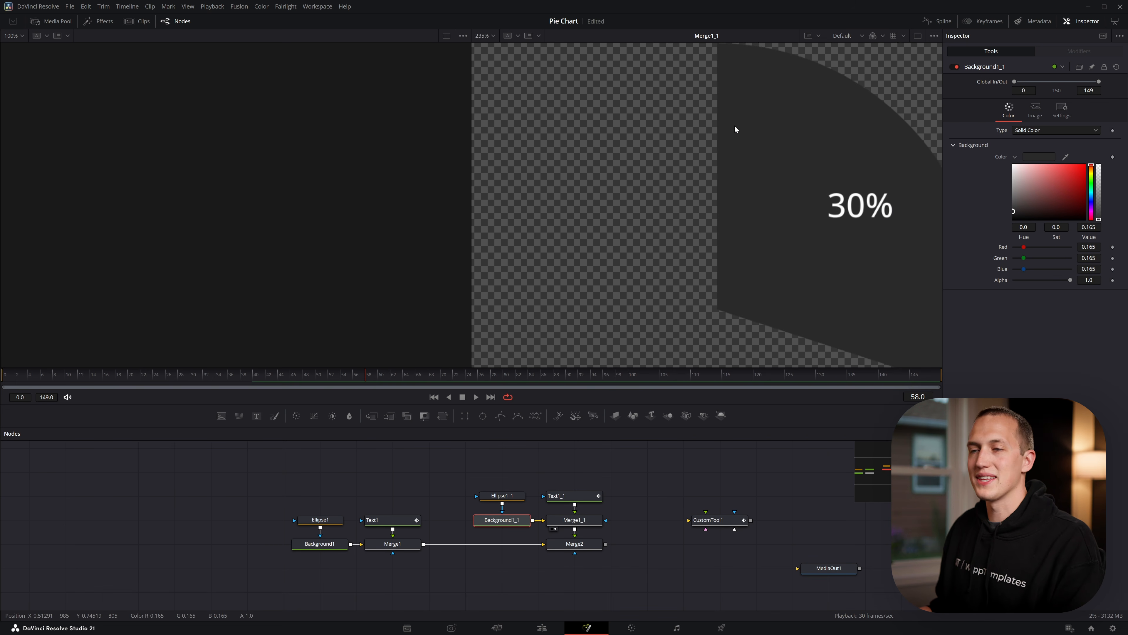
{"action": "key", "text": "ctrl+f"}
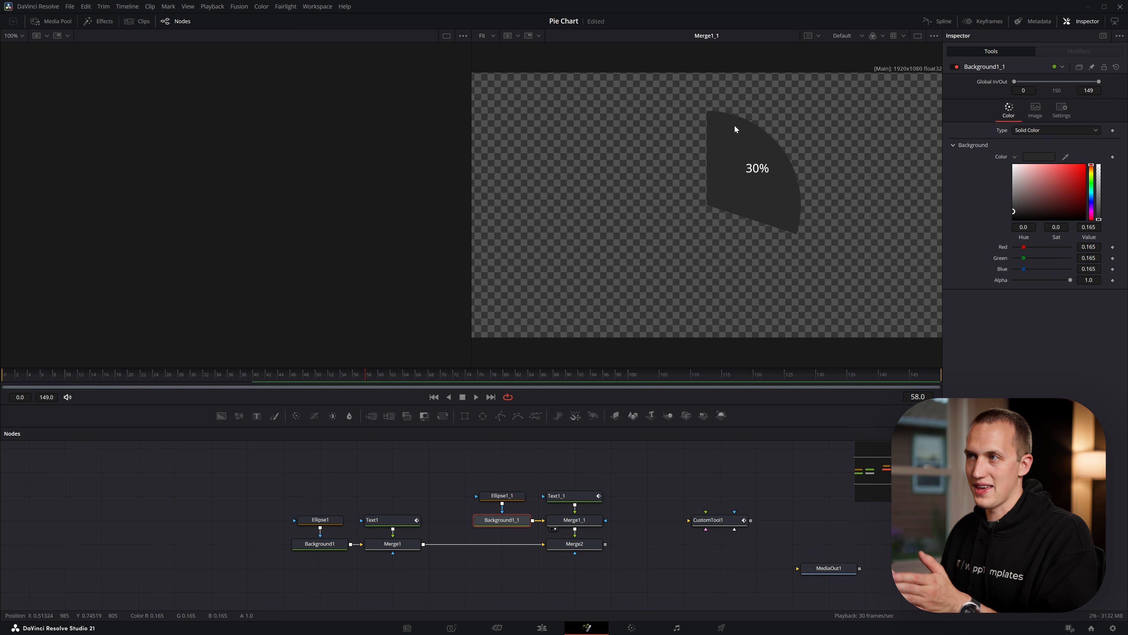
Set Ellipse1_1's Position expression to 0.25 - WriteLength - Ellipse1.WriteLength so the second slice starts after the first
{"action": "left_click", "coordinate": [502, 497]}
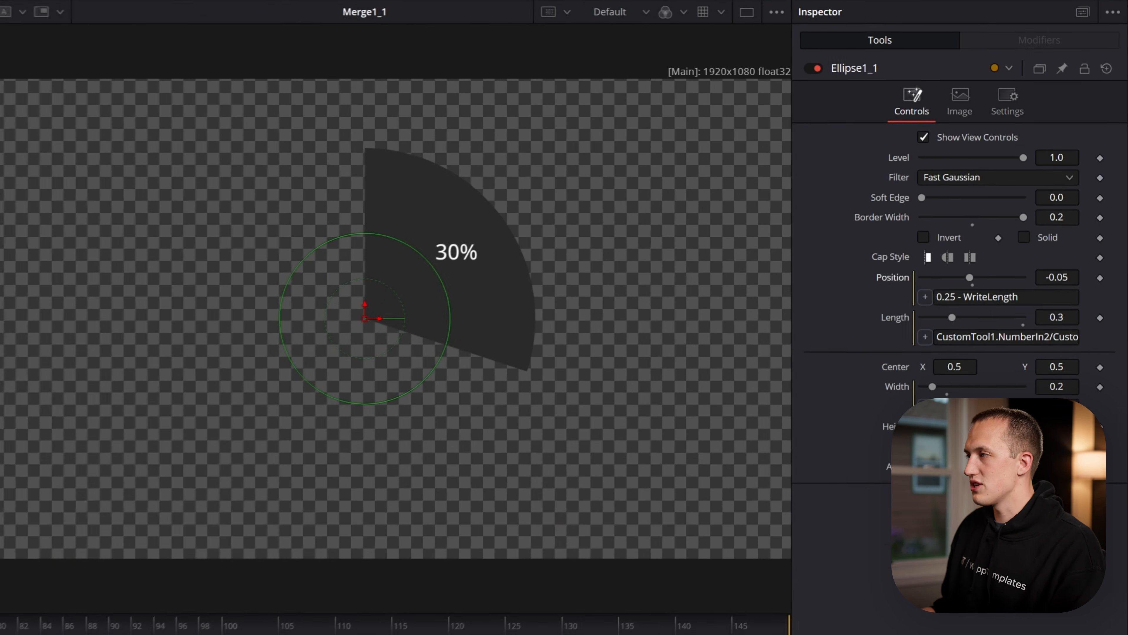
{"action": "left_click", "coordinate": [1021, 297]}
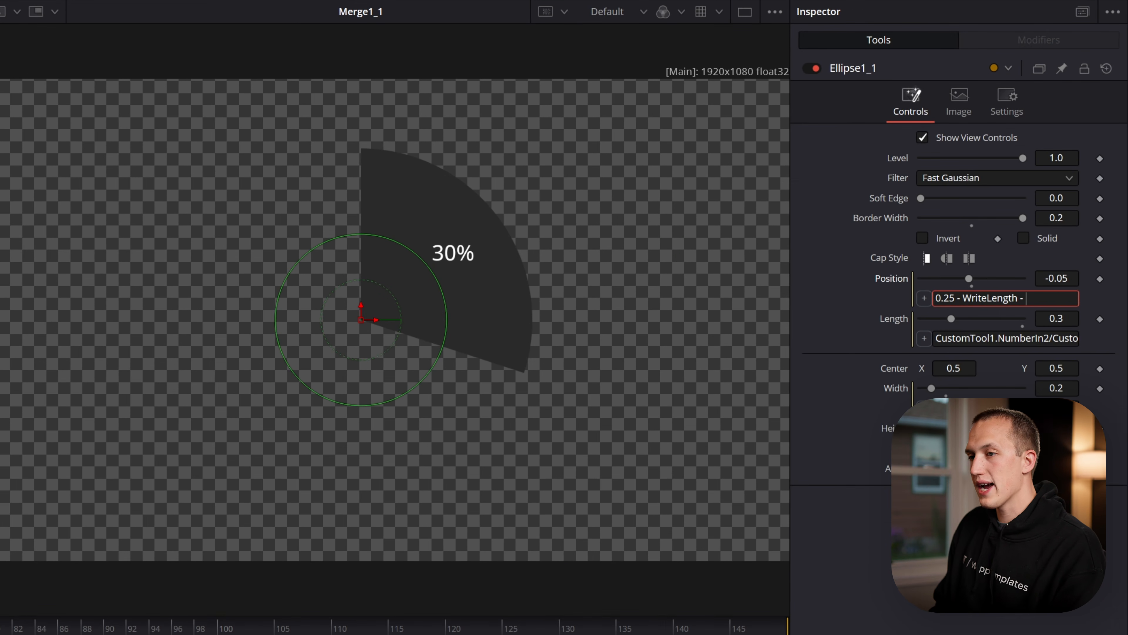
{"action": "type", "text": "- Ellipse1.WriteLength"}
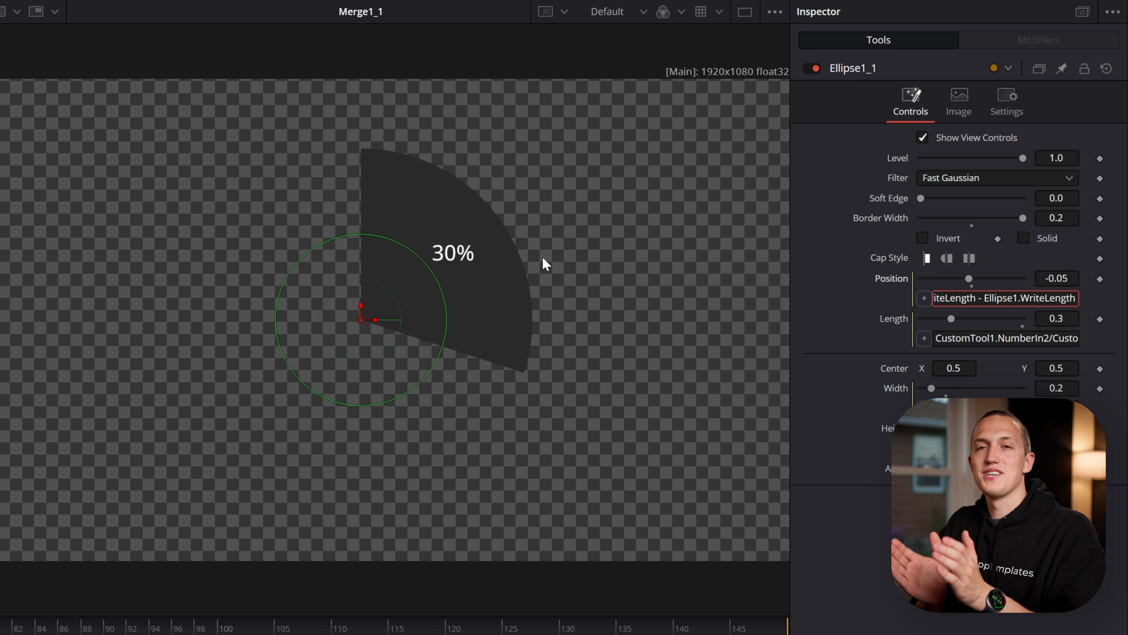
{"action": "key", "text": "Tab"}
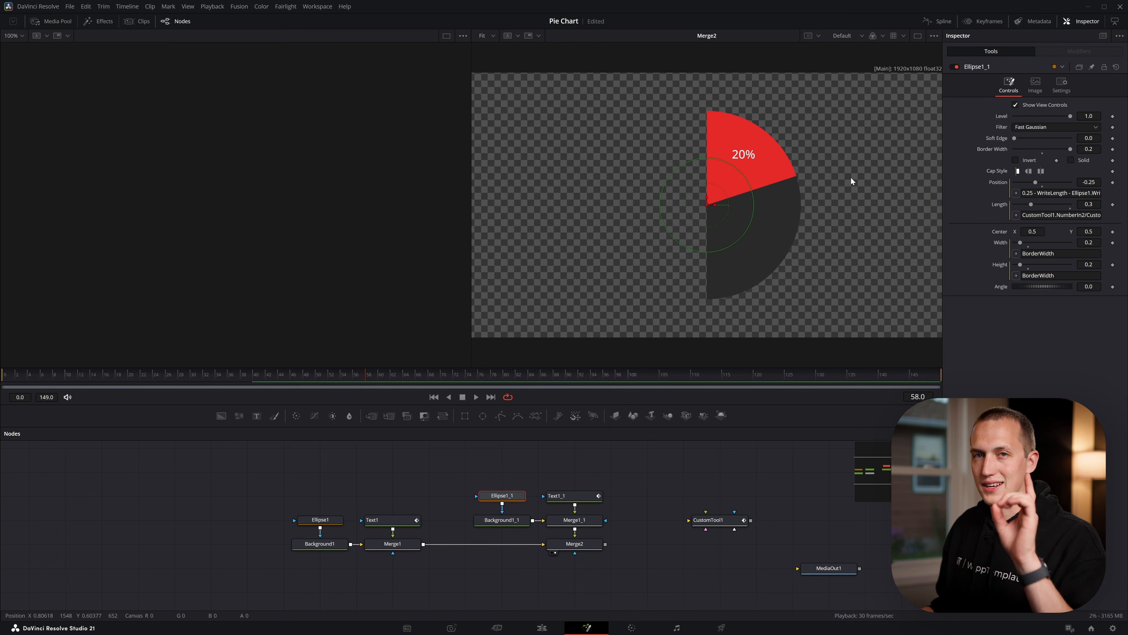
Insert -Ellipse1.WriteLength after 90.0 in the angle expression of Text1_1's layout center vector modifier
{"action": "left_click", "coordinate": [590, 498]}
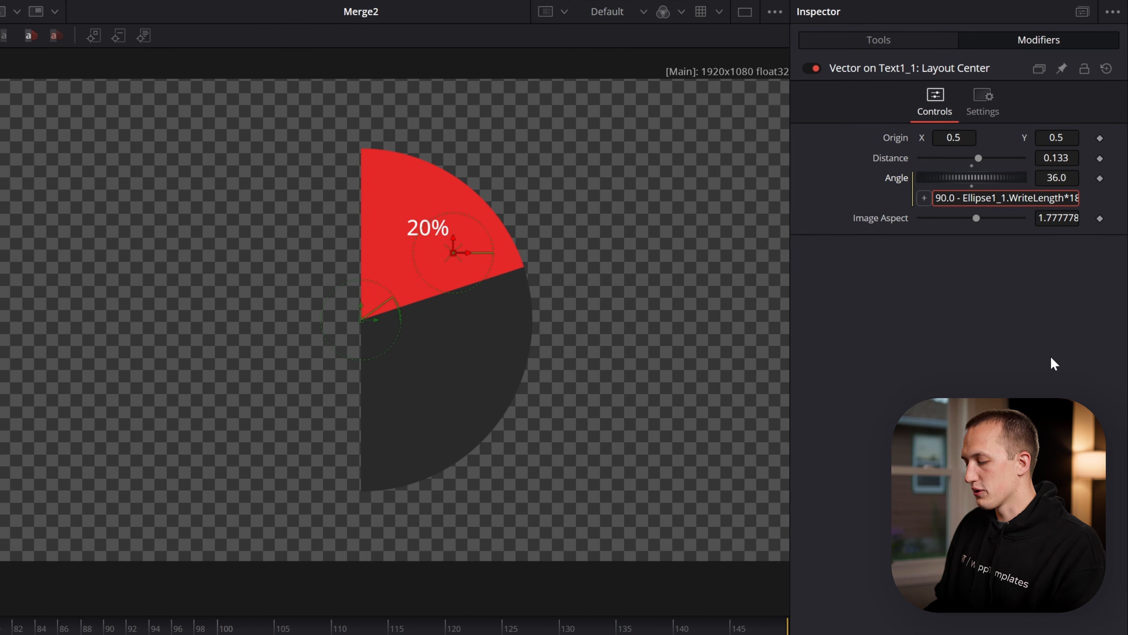
{"action": "type", "text": "-Ell"}
{"action": "type", "text": "ipse1.Write"}
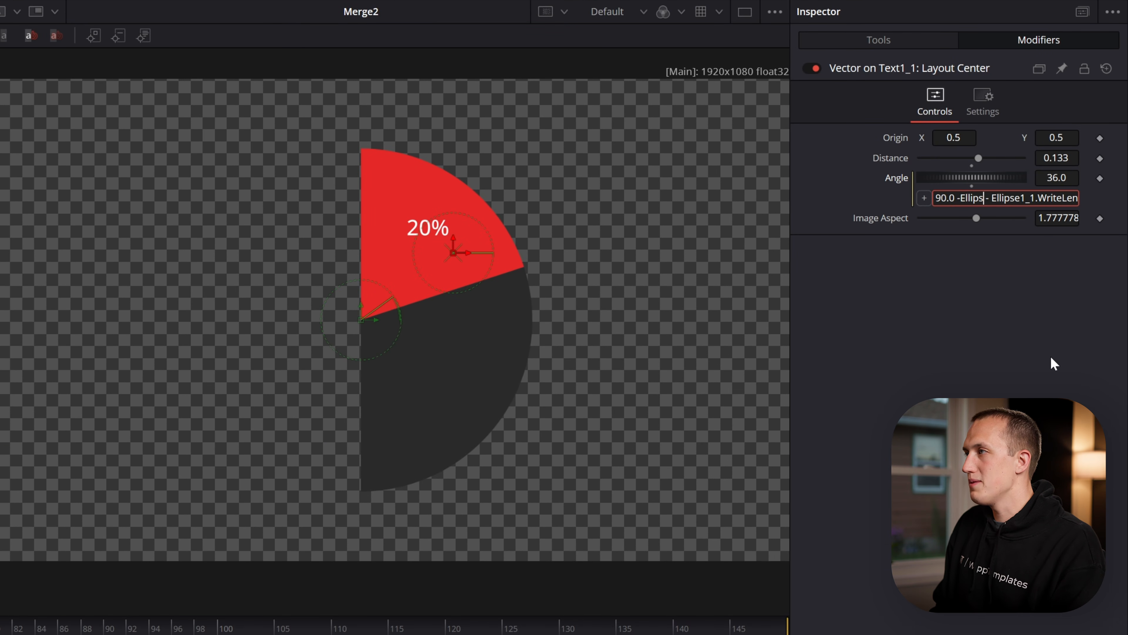
{"action": "type", "text": "Length - Ellip"}
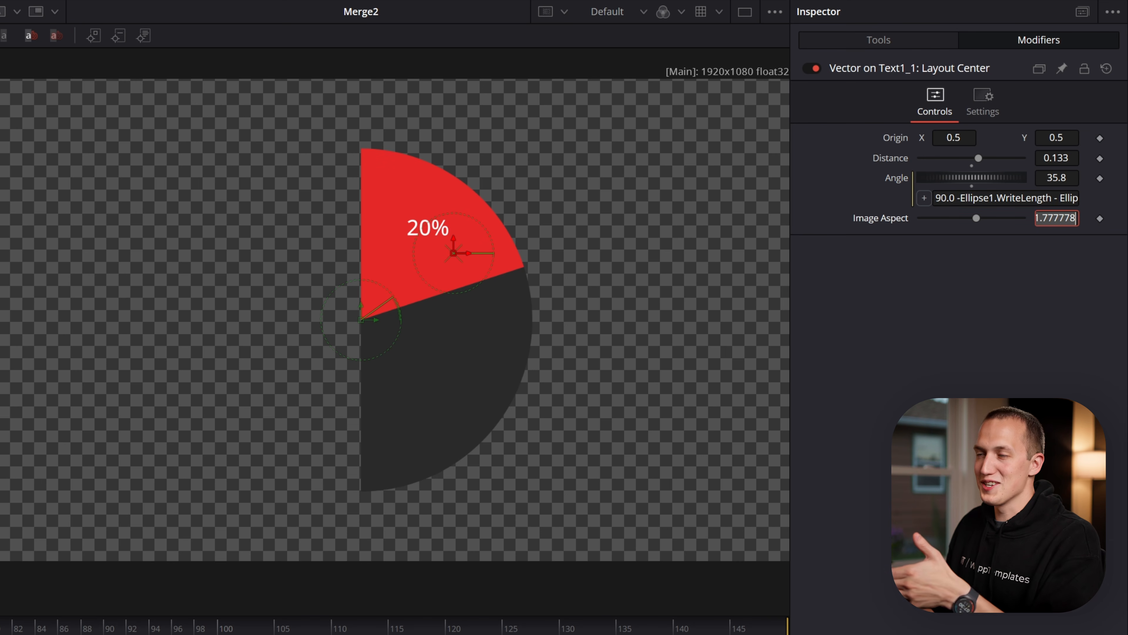
Multiply Ellipse1.WriteLength by 360 in the angle expression of Text1_1's layout center vector modifier and preview the animation
{"action": "left_click_drag", "start_coordinate": [1052, 198], "coordinate": [960, 198]}
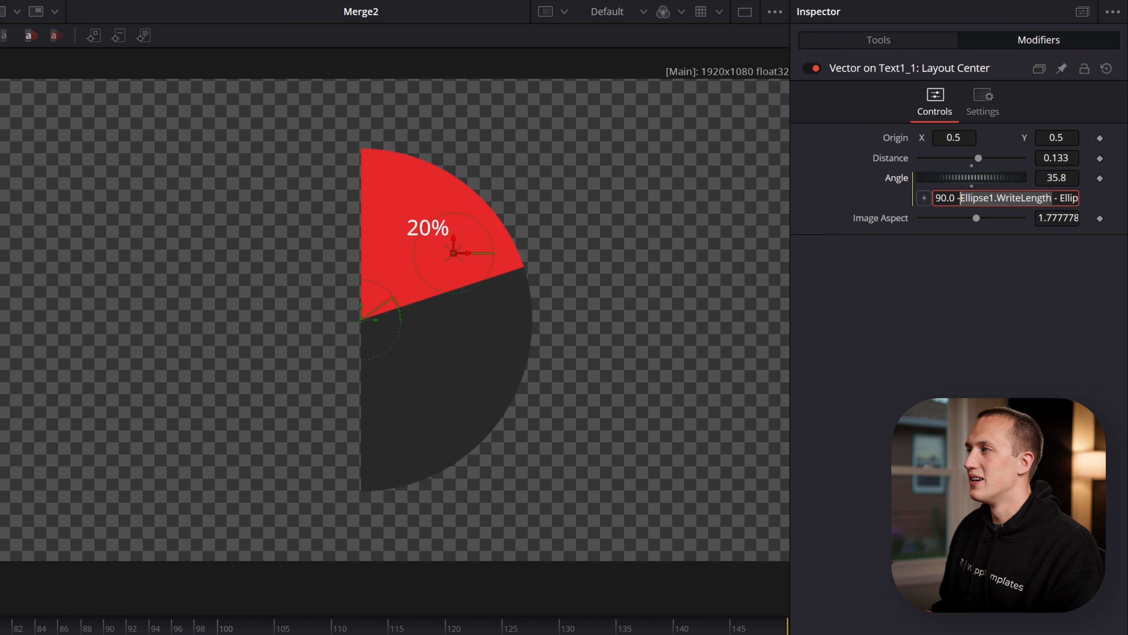
{"action": "left_click", "coordinate": [1052, 199]}
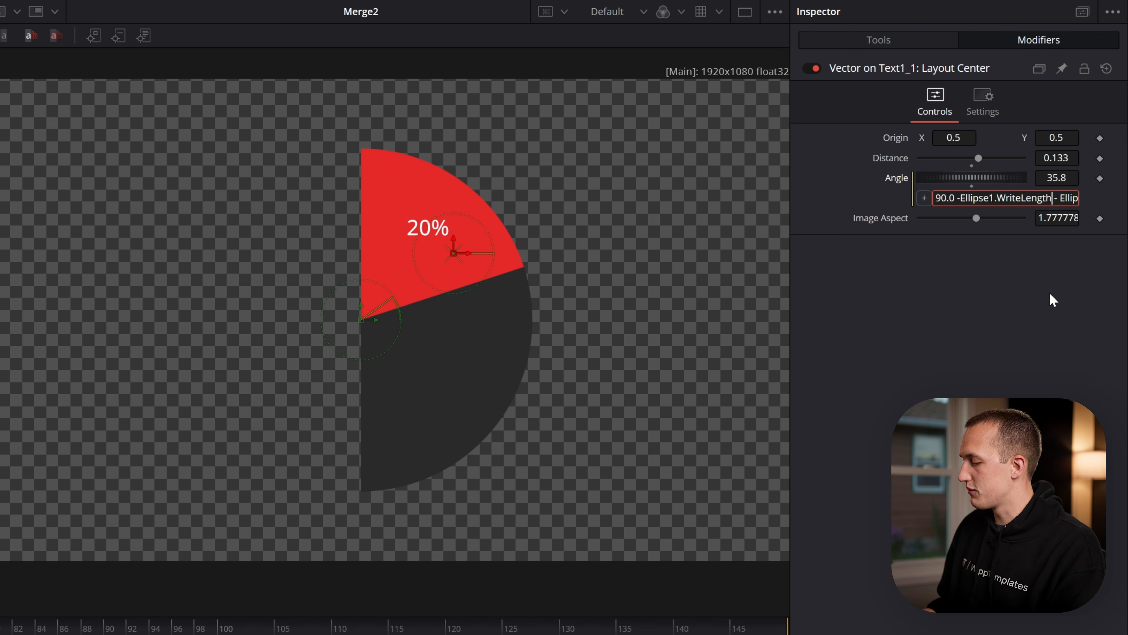
{"action": "type", "text": "*360"}
{"action": "key", "text": "Return"}
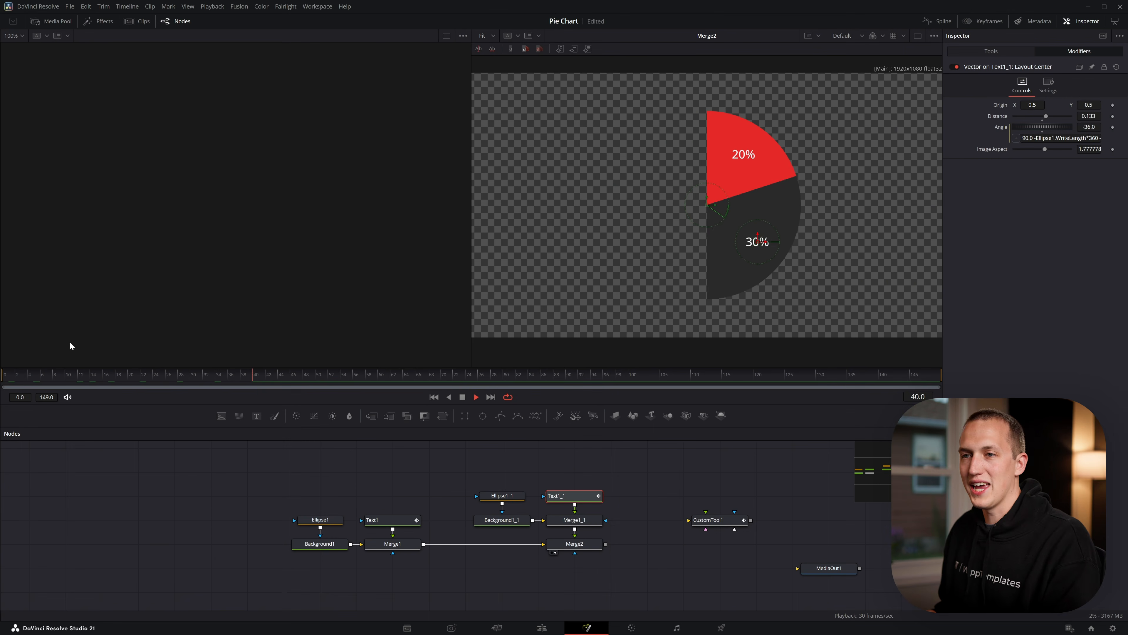
{"action": "left_click_drag", "start_coordinate": [51, 375], "coordinate": [0, 364]}
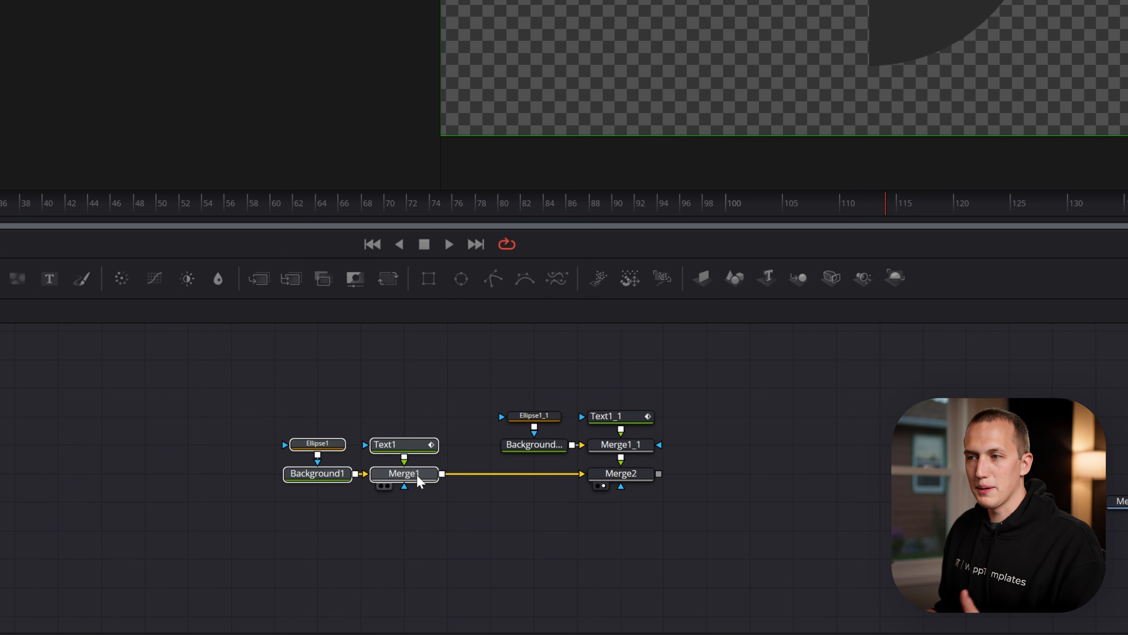
Duplicate the second slice's ellipse, background, text and merge nodes beside the originals and merge the copy over Merge2
{"action": "left_click_drag", "start_coordinate": [481, 376], "coordinate": [652, 458]}
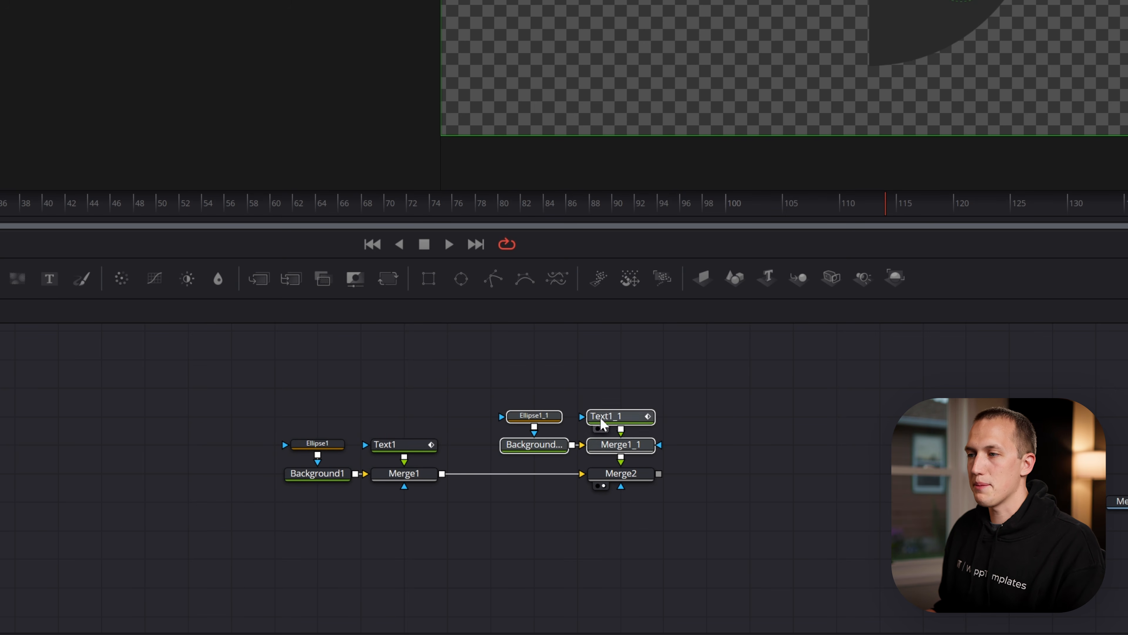
{"action": "key", "text": "ctrl+v"}
{"action": "left_click_drag", "start_coordinate": [795, 444], "coordinate": [750, 445]}
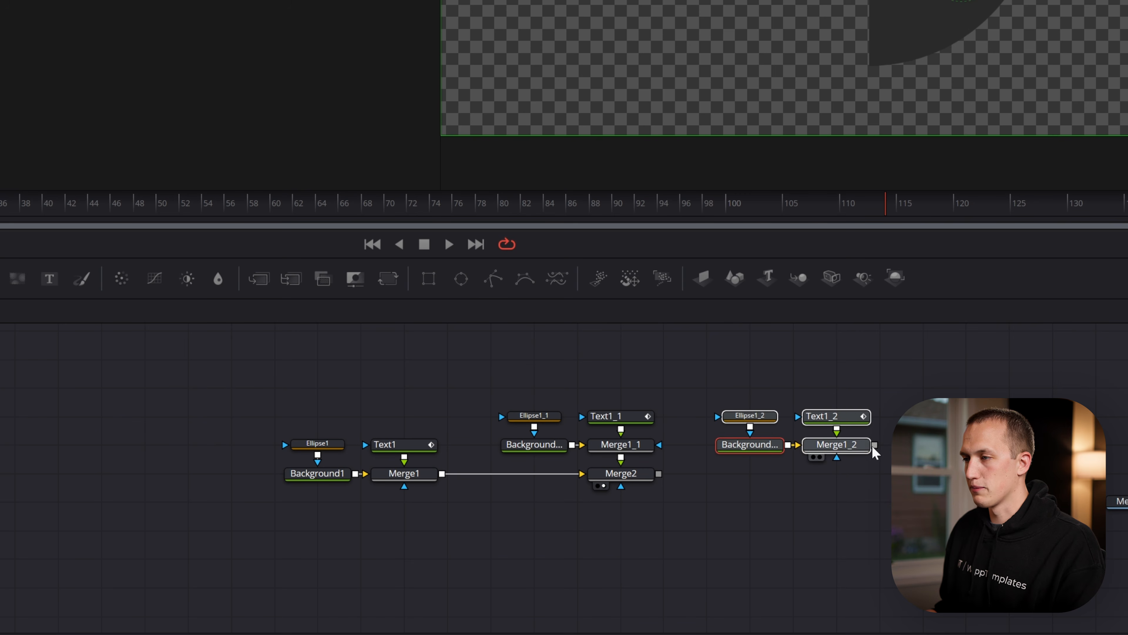
{"action": "left_click_drag", "start_coordinate": [874, 445], "coordinate": [668, 488]}
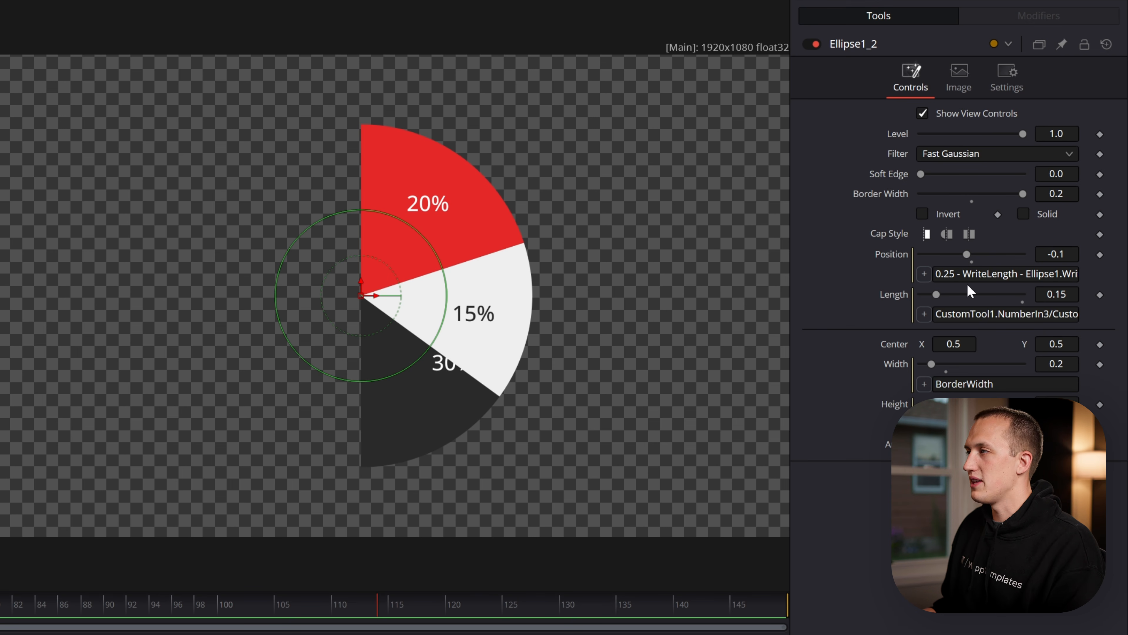
Append - Ellipse1_1.WriteLength to Ellipse1_2's Position expression so the third slice starts after the second
{"action": "left_click_drag", "start_coordinate": [1044, 273], "coordinate": [1079, 273]}
{"action": "key", "text": "Right"}
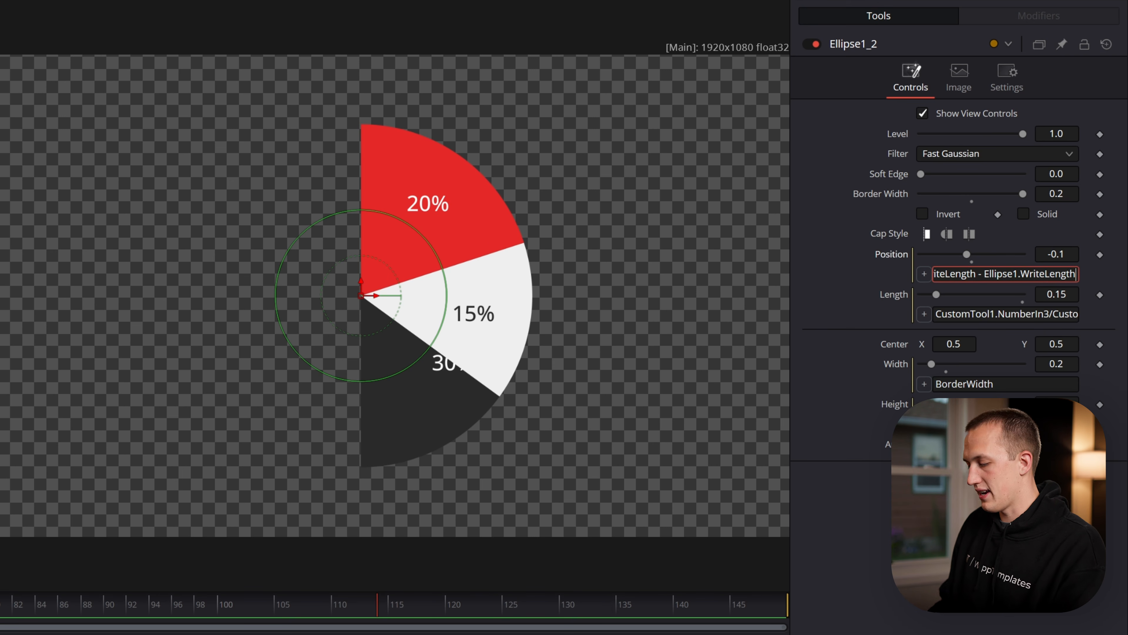
{"action": "type", "text": "- Ellipse1"}
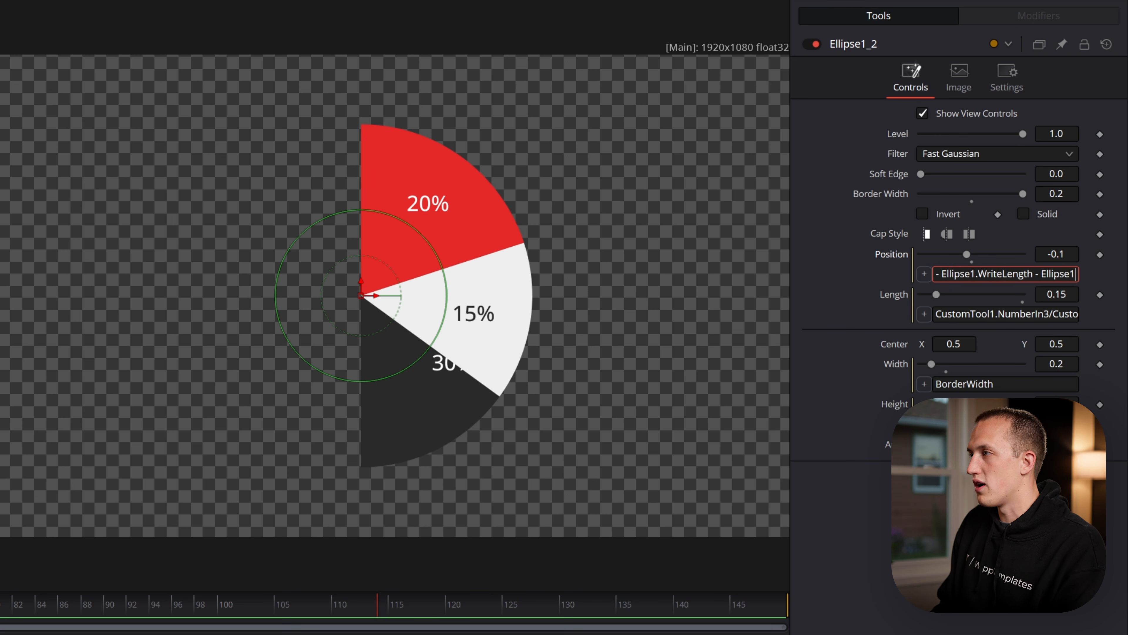
{"action": "type", "text": "_1.Wr"}
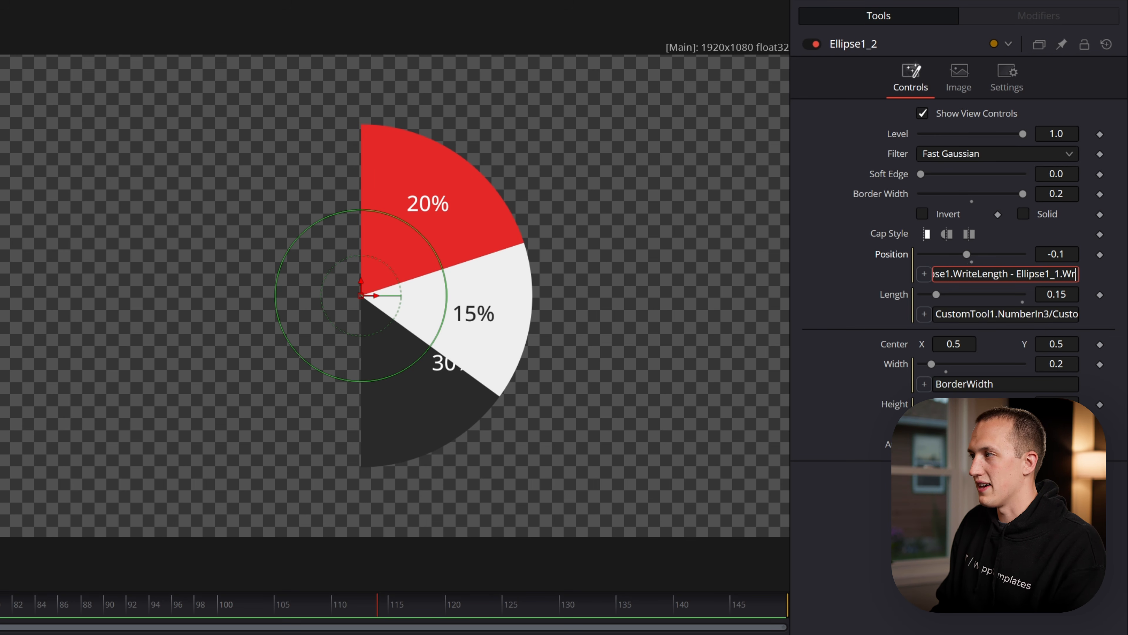
{"action": "key", "text": "Tab"}
{"action": "scroll", "coordinate": [437, 342], "scroll_direction": "up", "scroll_amount": 2}
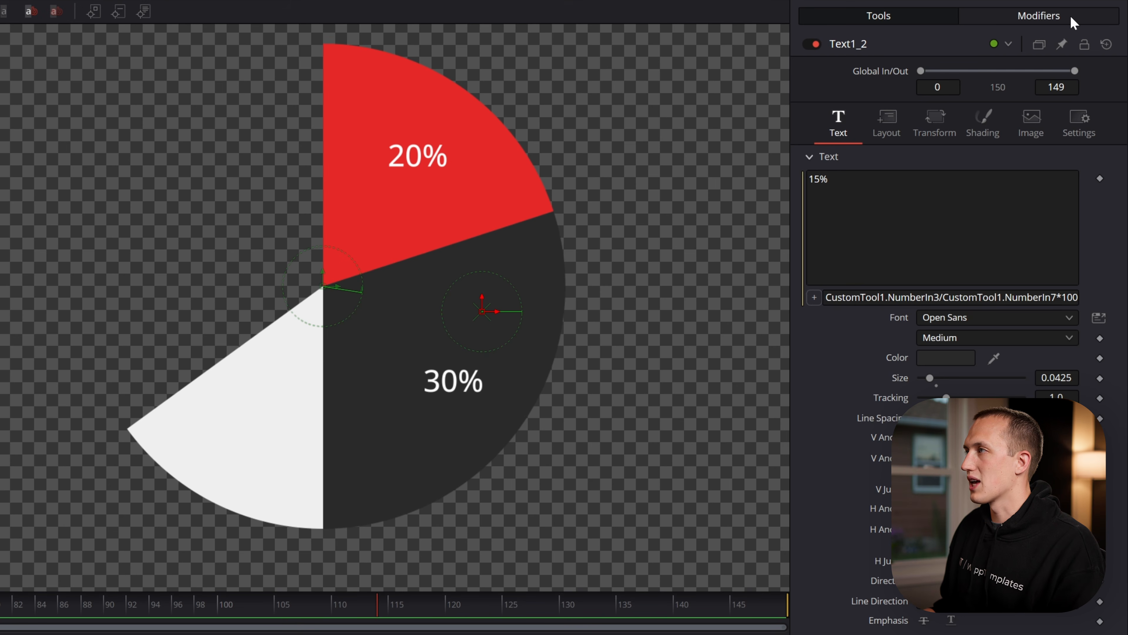
Replace Ellipse1.WriteLength with (Ellipse1.WriteLength + Ellipse1_1.WriteLength) before *360 in the angle expression of Text1_2's layout center vector modifier
{"action": "left_click", "coordinate": [1073, 20]}
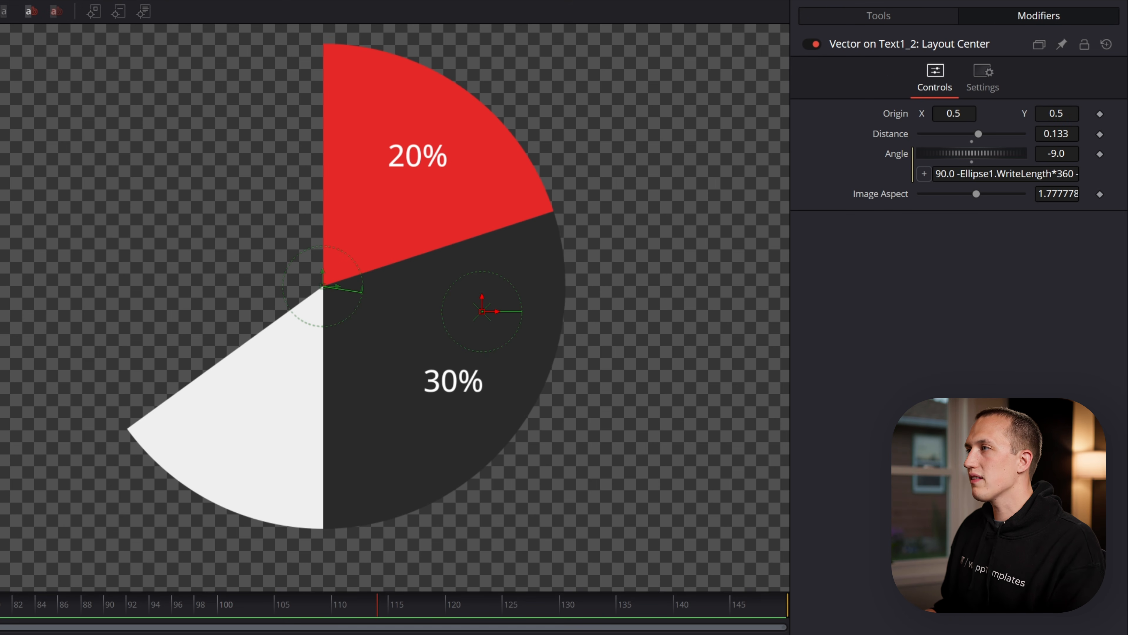
{"action": "left_click", "coordinate": [961, 174]}
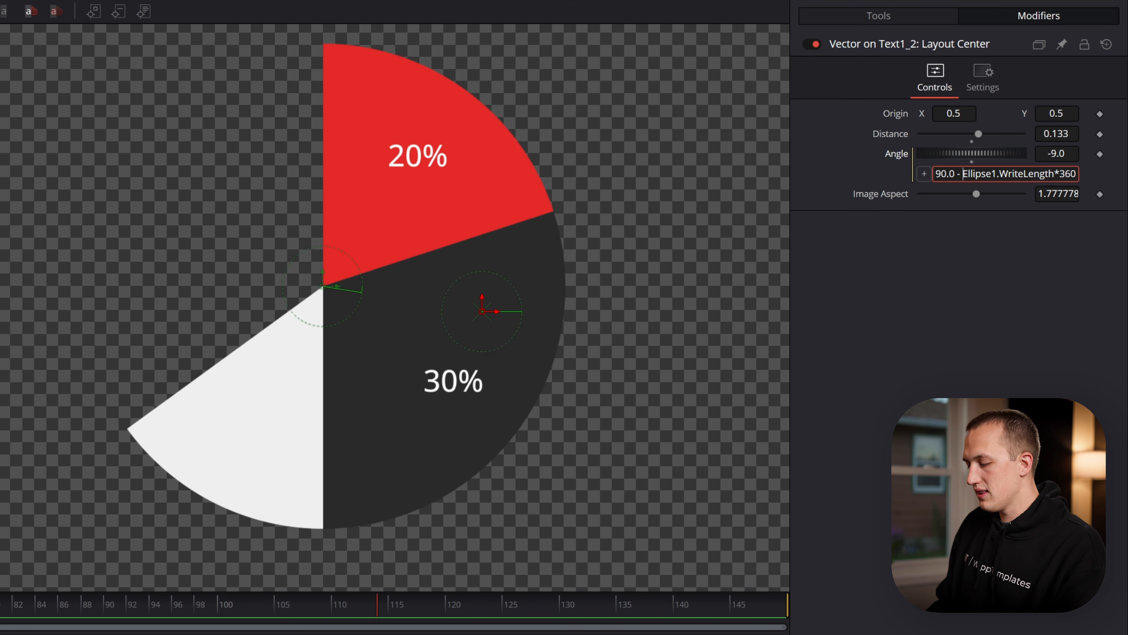
{"action": "type", "text": "("}
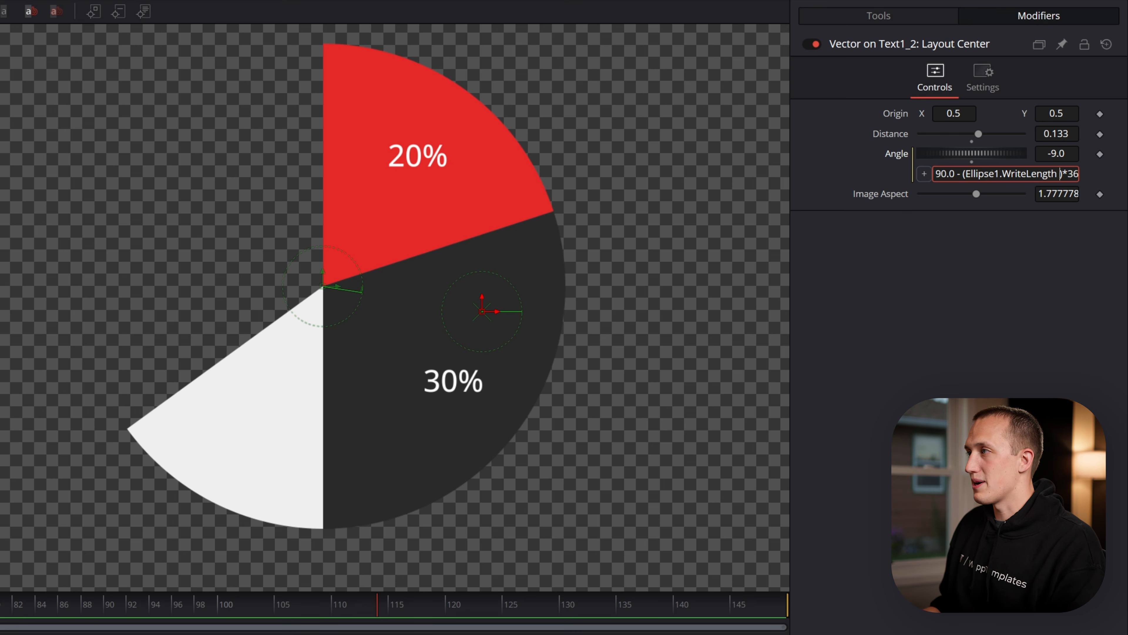
{"action": "type", "text": "llipse1_1"}
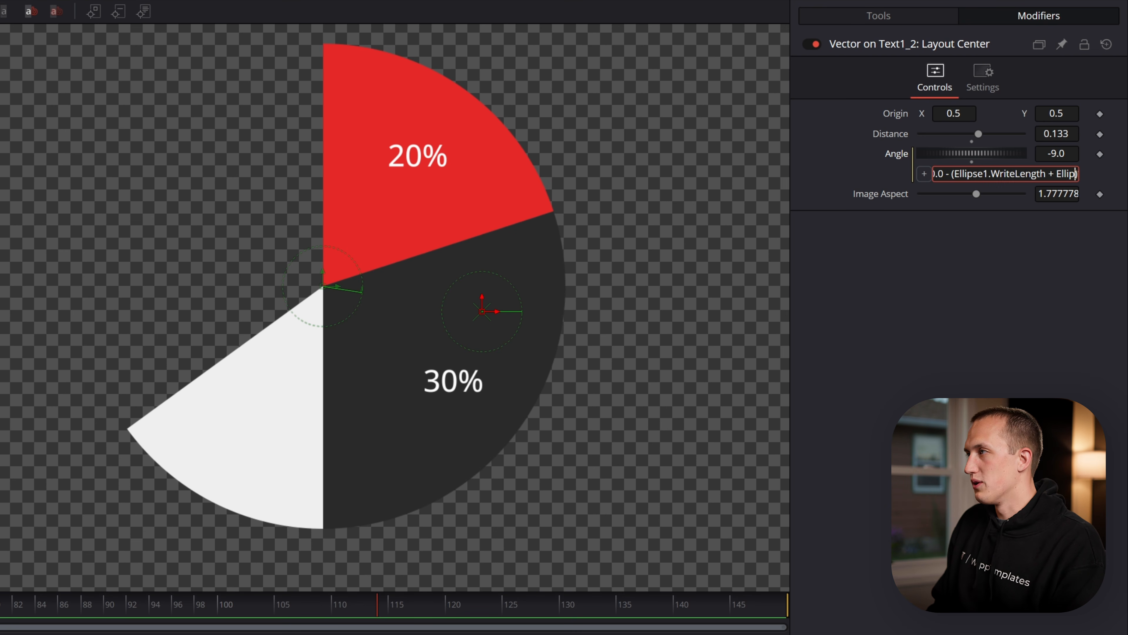
{"action": "type", "text": ".Wr"}
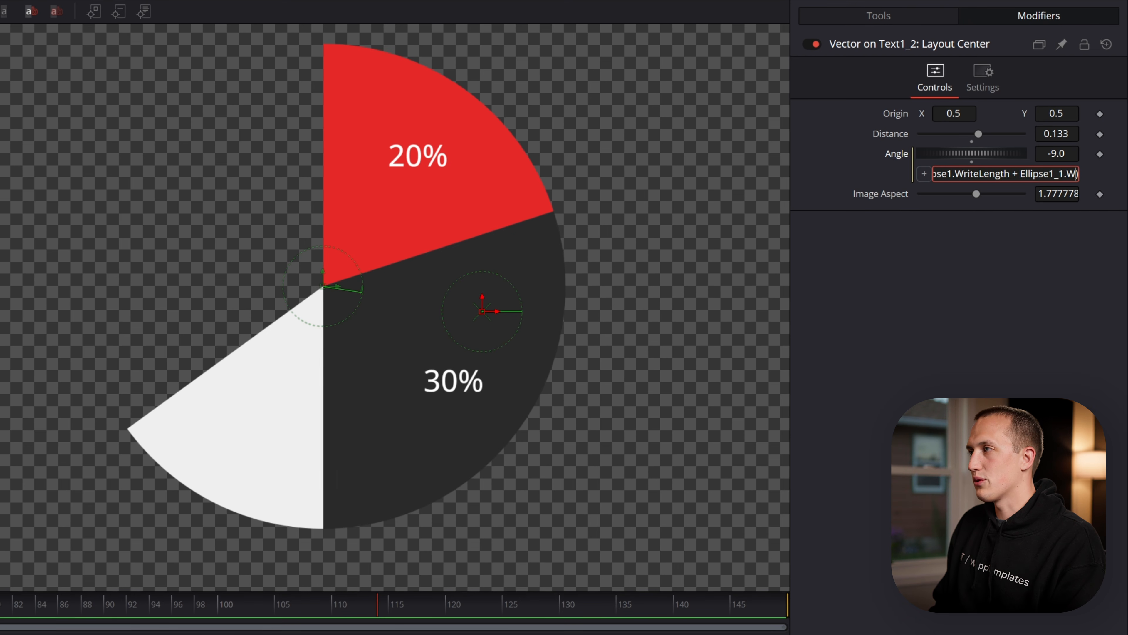